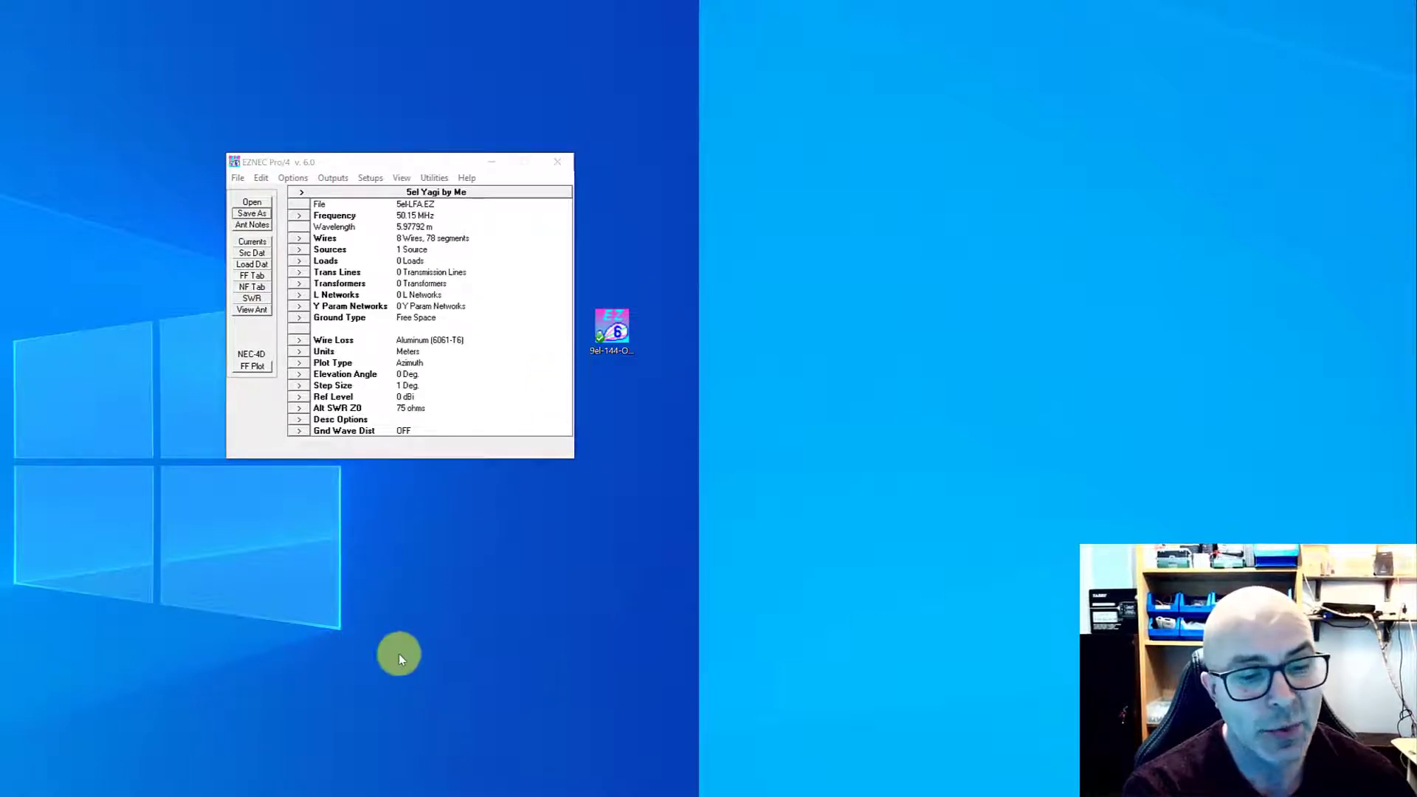
Step: Switch to Edge showing the Google results for 'dg7ybn dl6wu calculator'
{"action": "key", "text": "alt+Tab"}
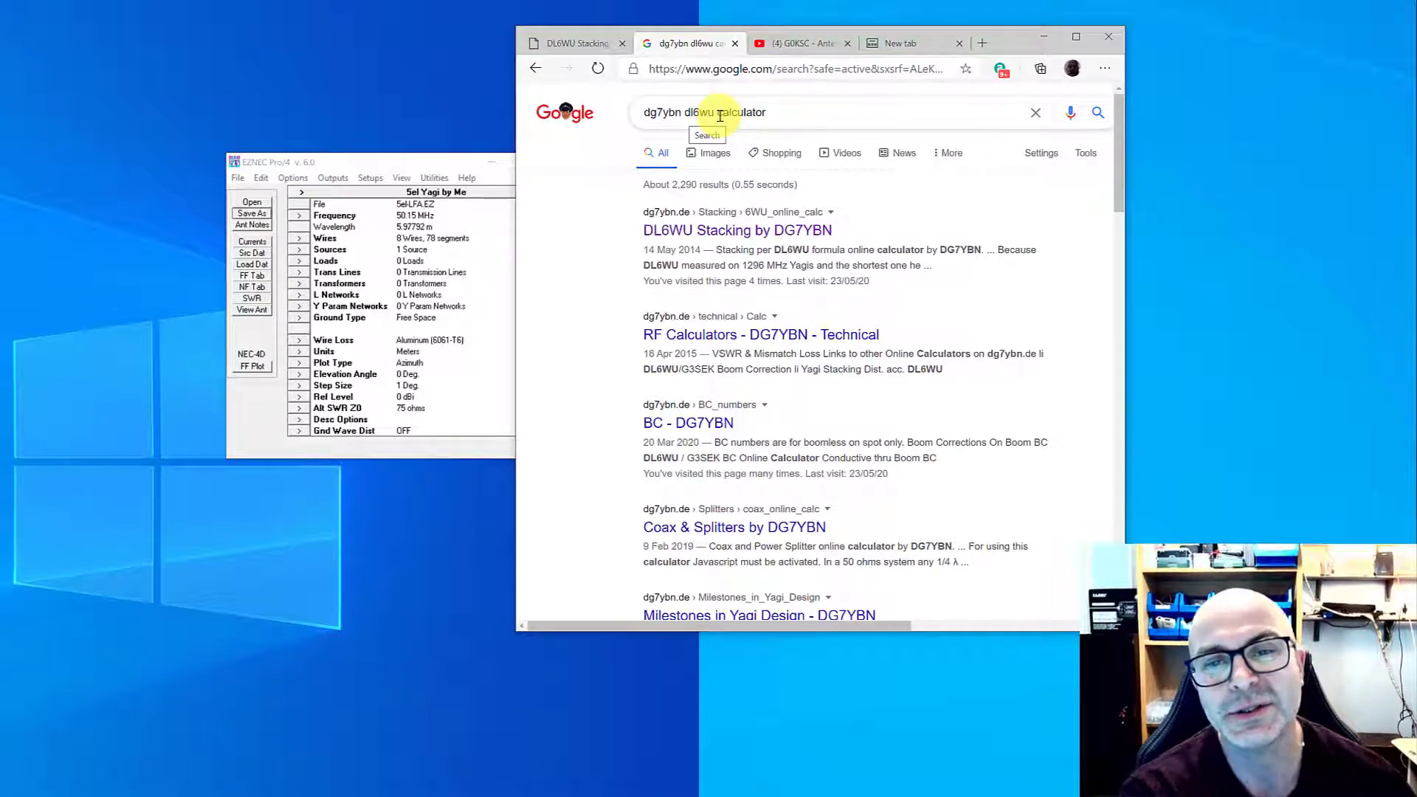
{"action": "left_click", "coordinate": [731, 230]}
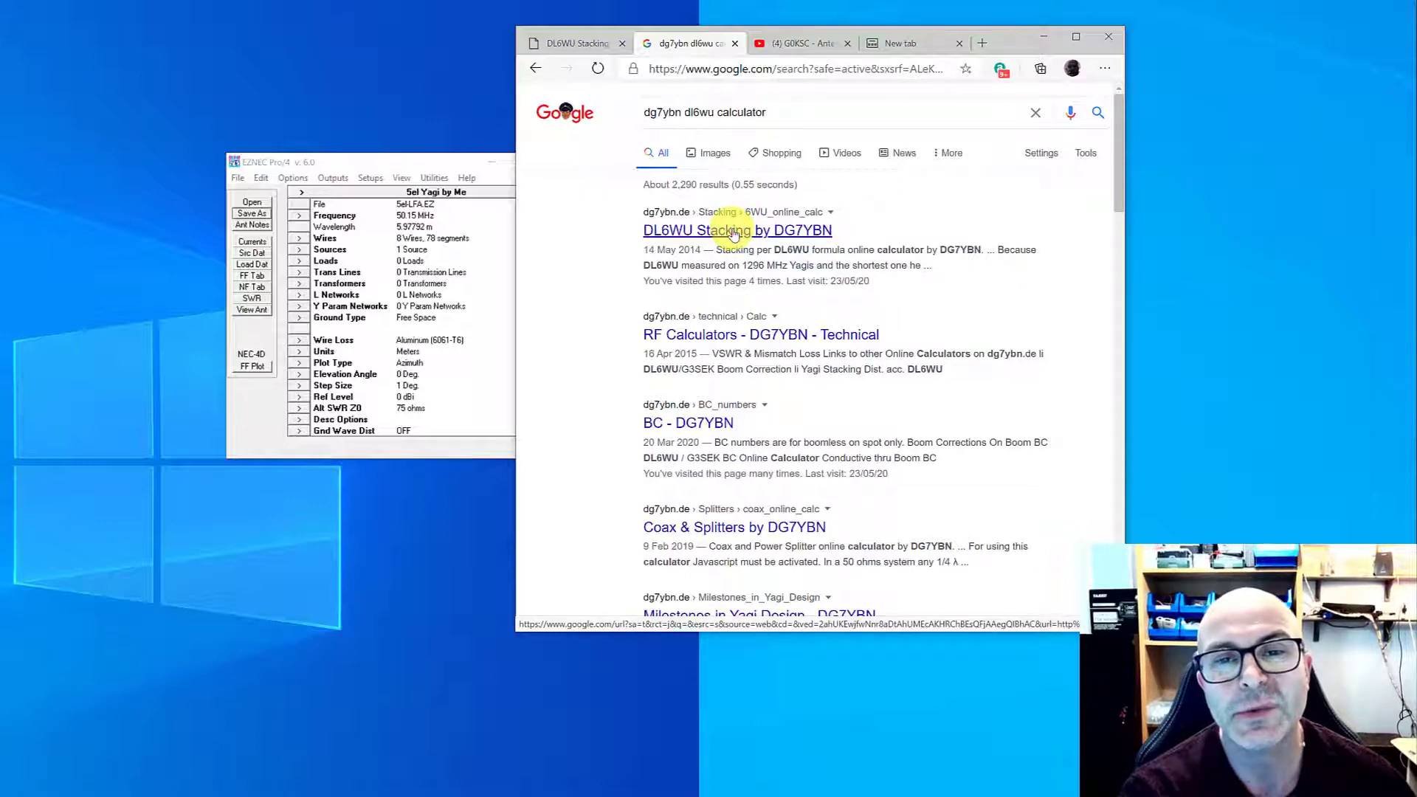
Step: Show the DL6WU Stacking calculator at 50.15 MHz: 6.843 m E-plane, 5.444 m H-plane, with EZNEC moved in front
{"action": "left_click", "coordinate": [580, 42]}
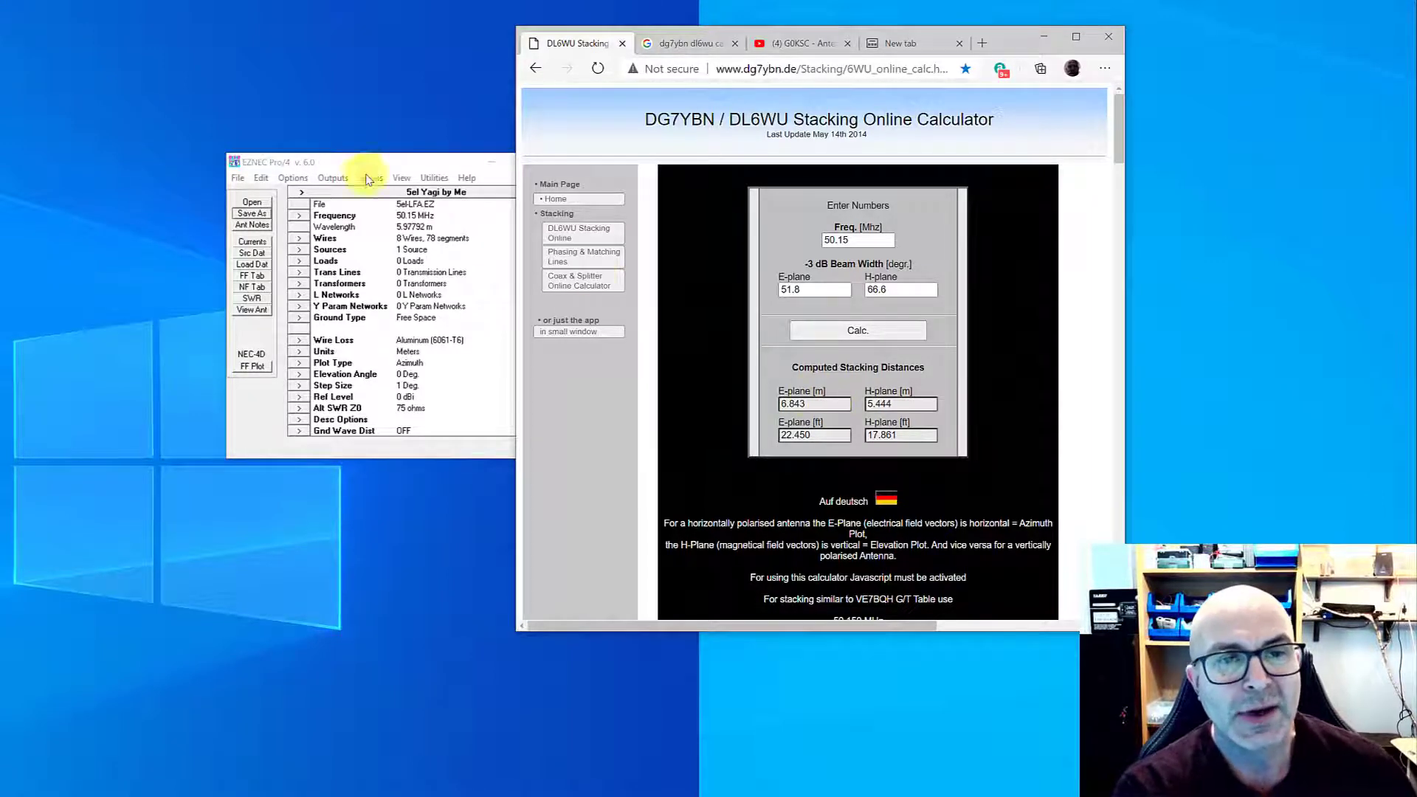
{"action": "left_click_drag", "start_coordinate": [358, 161], "coordinate": [351, 99]}
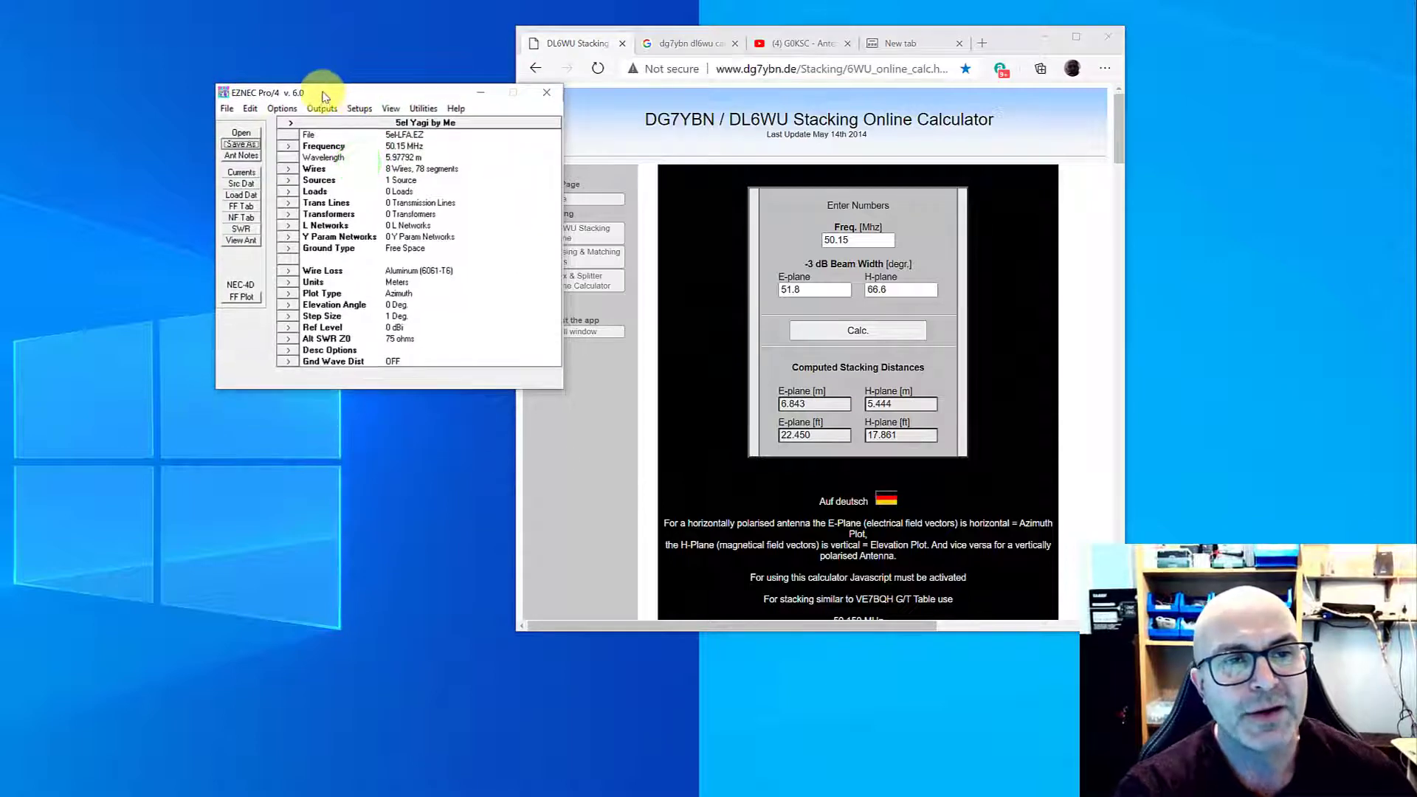
Step: In the Wires table, change wire 1's diameter from 9.52 to 9.525 mm
{"action": "left_click", "coordinate": [285, 169]}
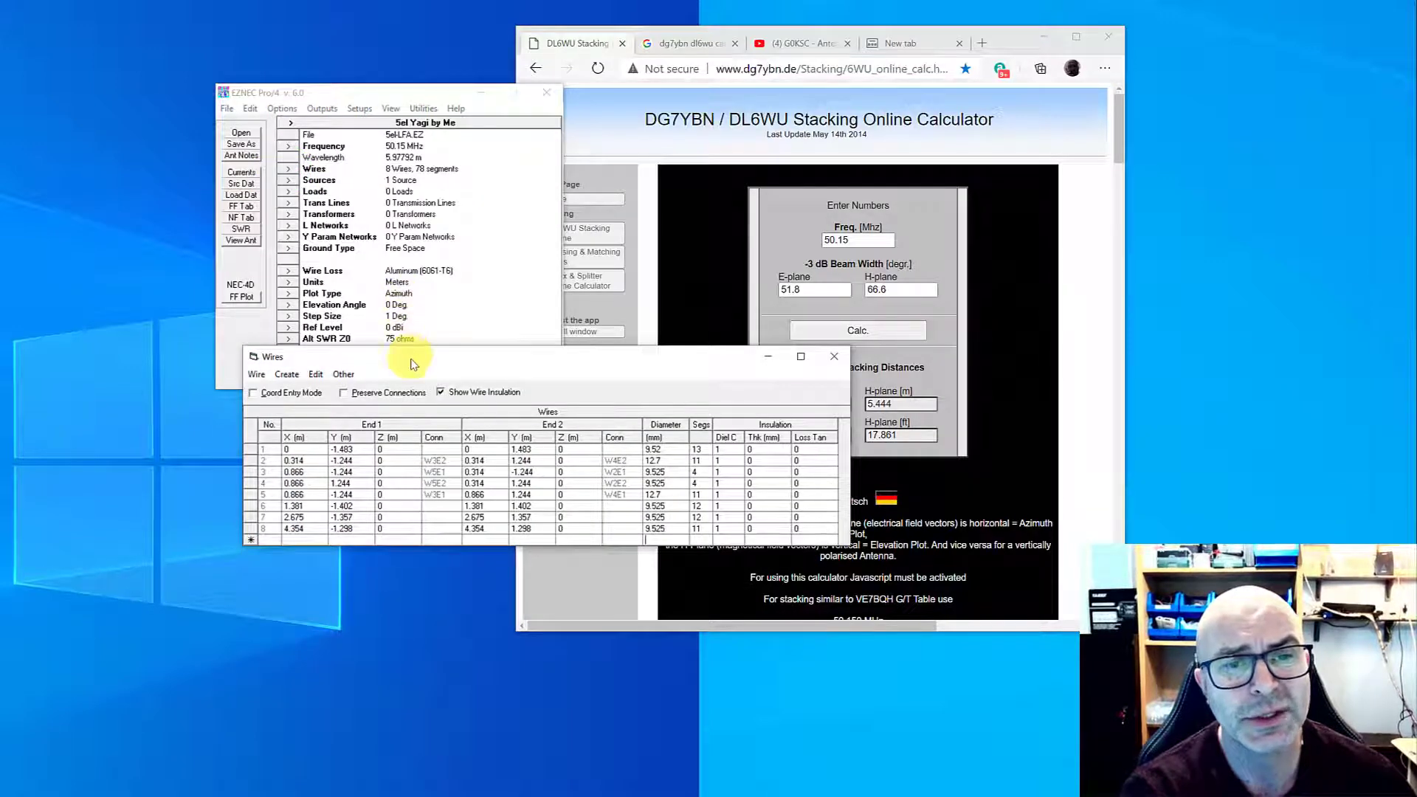
{"action": "left_click_drag", "start_coordinate": [411, 357], "coordinate": [405, 135]}
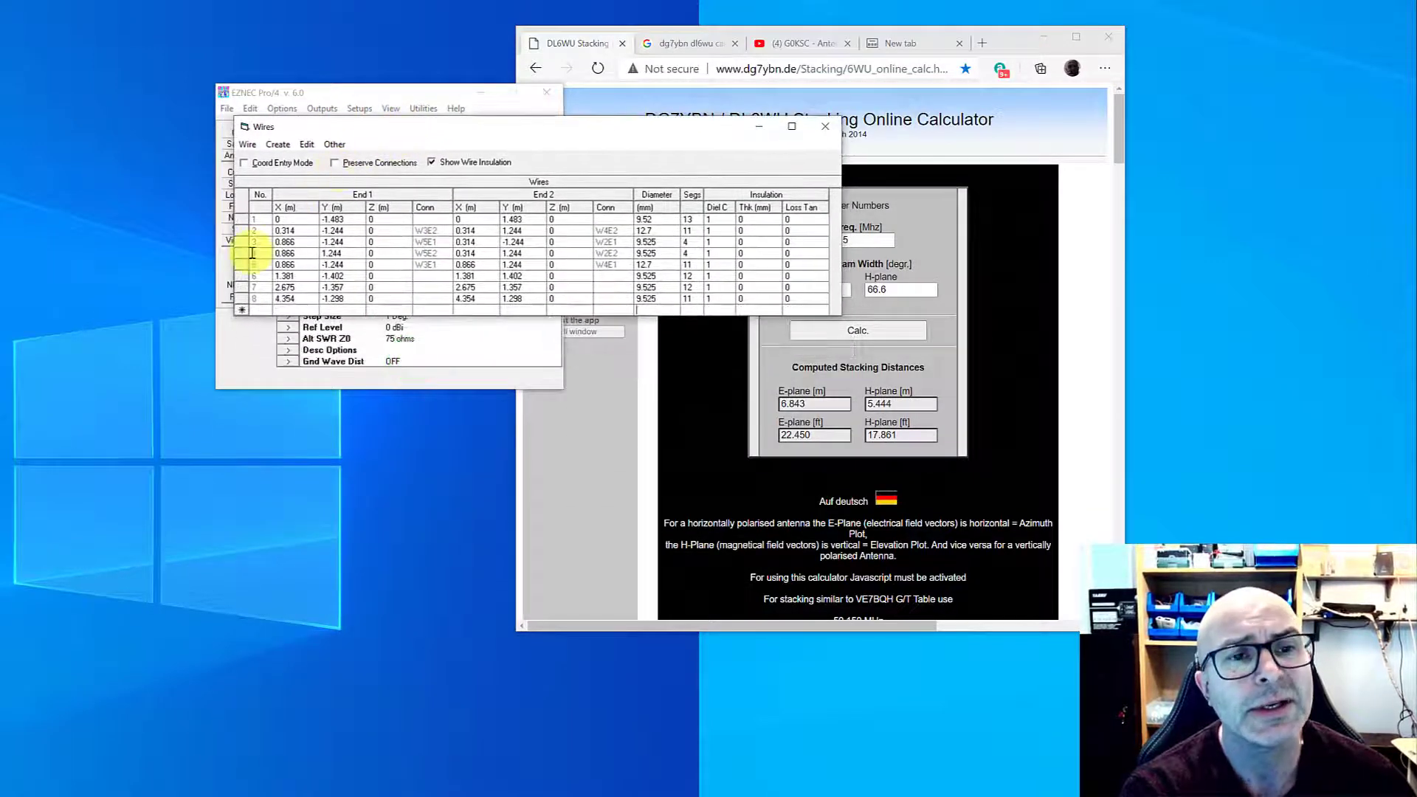
{"action": "left_click", "coordinate": [651, 219]}
{"action": "left_click", "coordinate": [650, 218]}
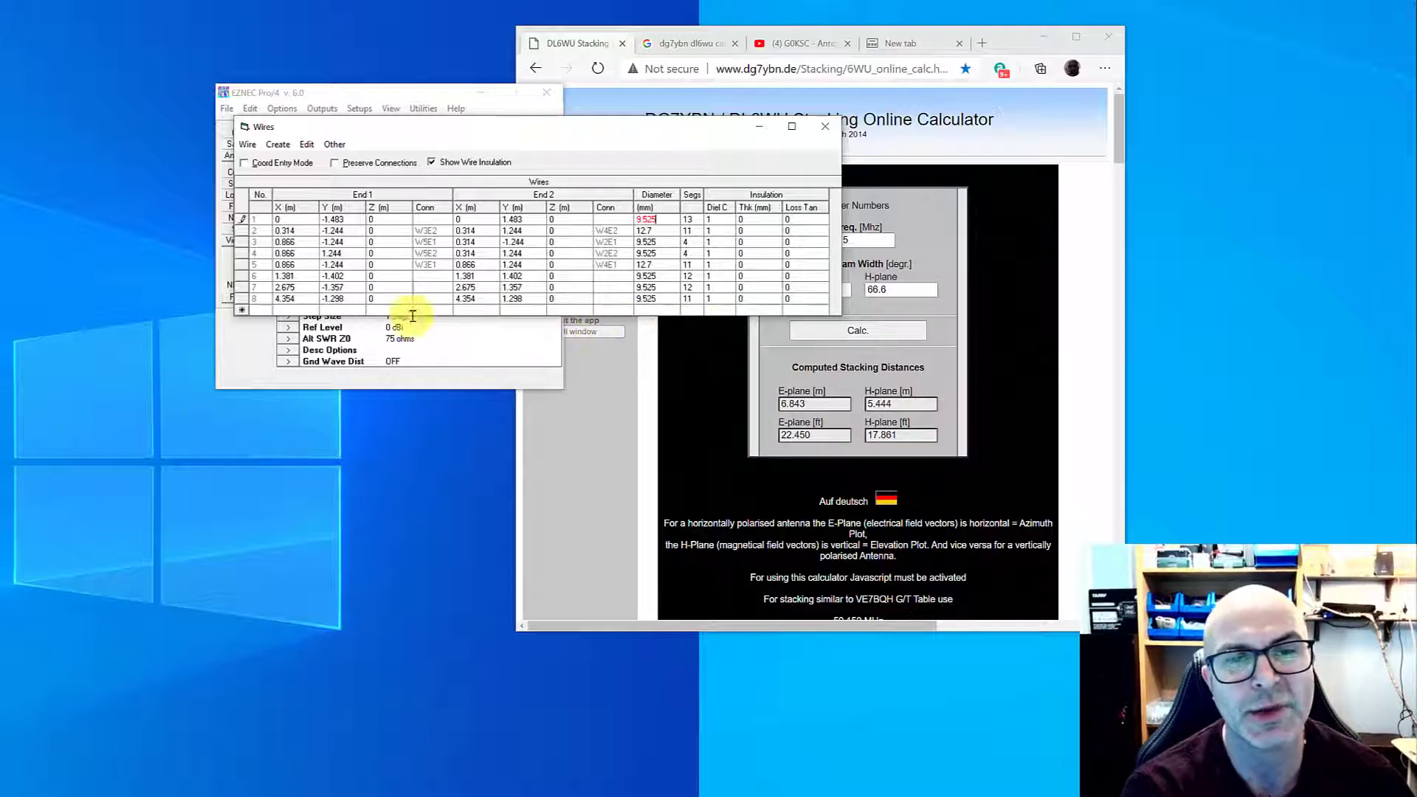
{"action": "left_click", "coordinate": [237, 327]}
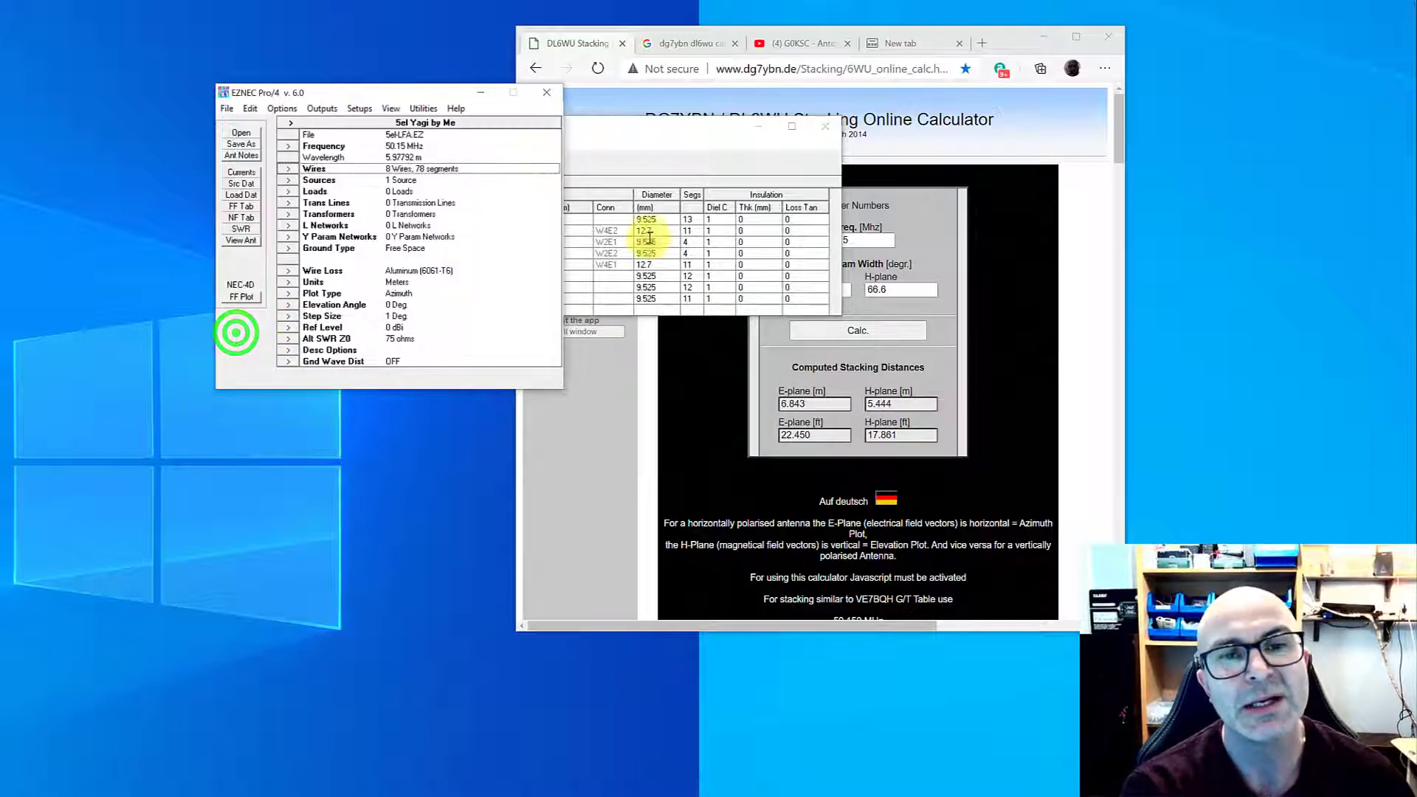
Step: Plot the single Yagi's far-field azimuth pattern
{"action": "left_click", "coordinate": [234, 297]}
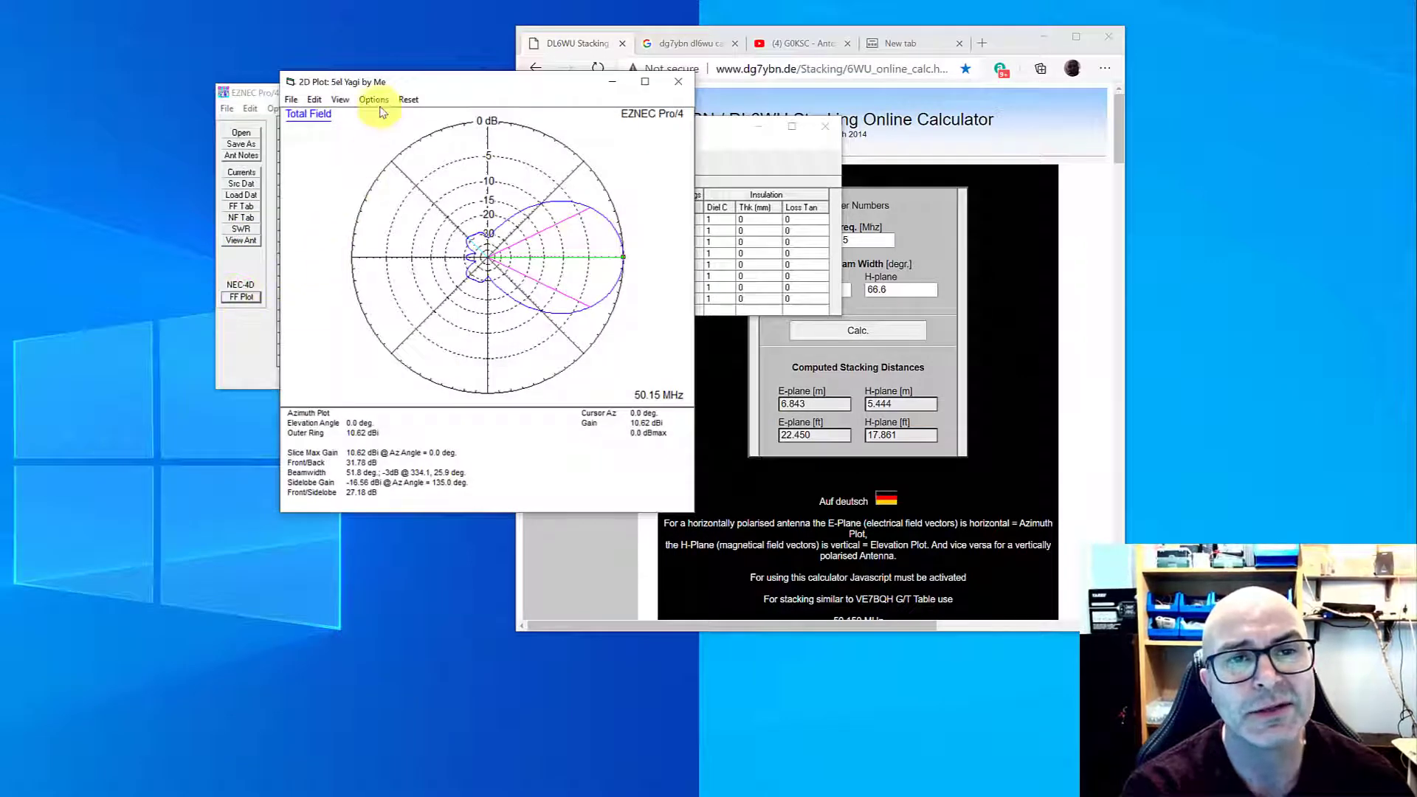
{"action": "left_click_drag", "start_coordinate": [379, 87], "coordinate": [470, 102]}
{"action": "left_click", "coordinate": [376, 87]}
Step: Run the 50–50.6 MHz SWR sweep (1.14 at 50 MHz), then close the SWR plot and Wires table
{"action": "left_click", "coordinate": [242, 227]}
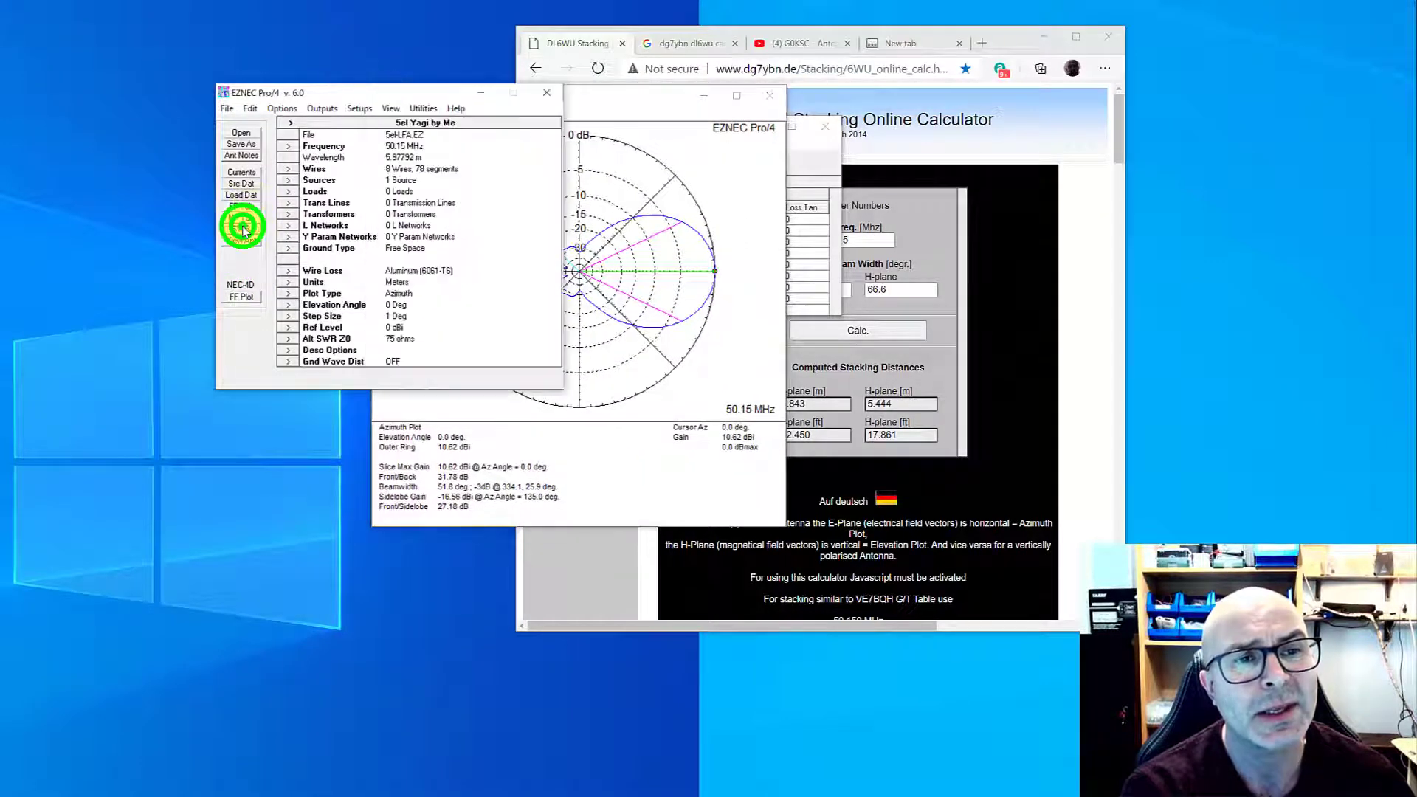
{"action": "left_click", "coordinate": [540, 444]}
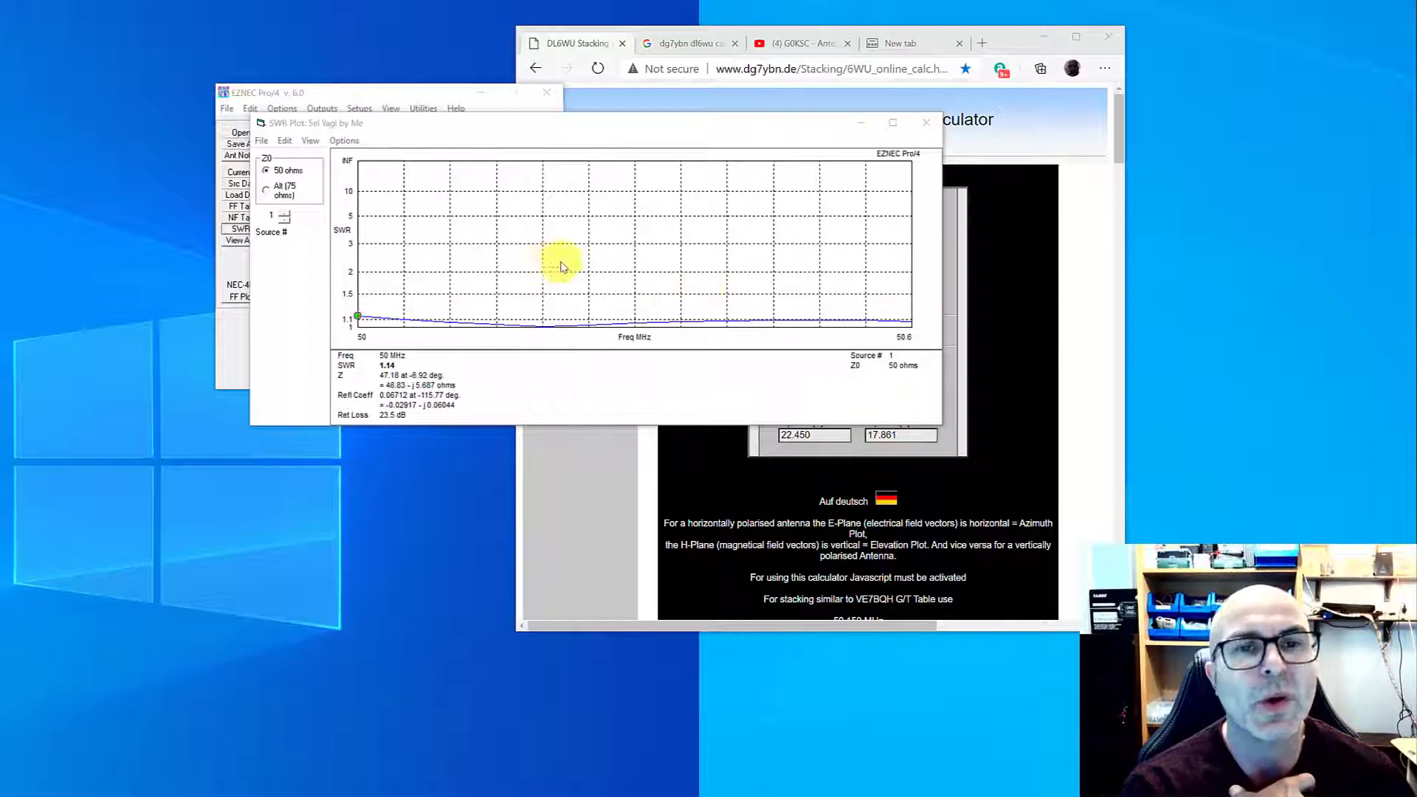
{"action": "left_click", "coordinate": [926, 122]}
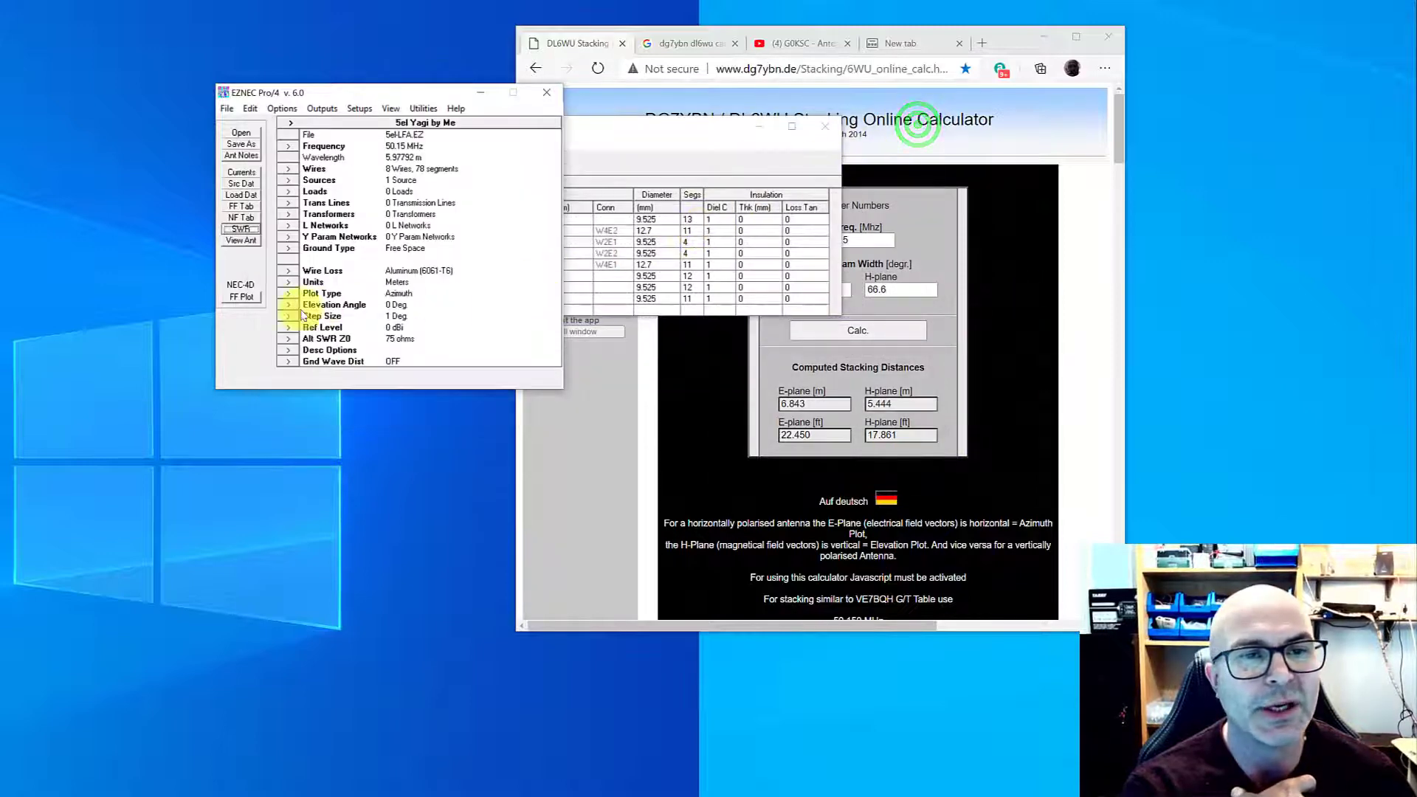
{"action": "left_click", "coordinate": [825, 125]}
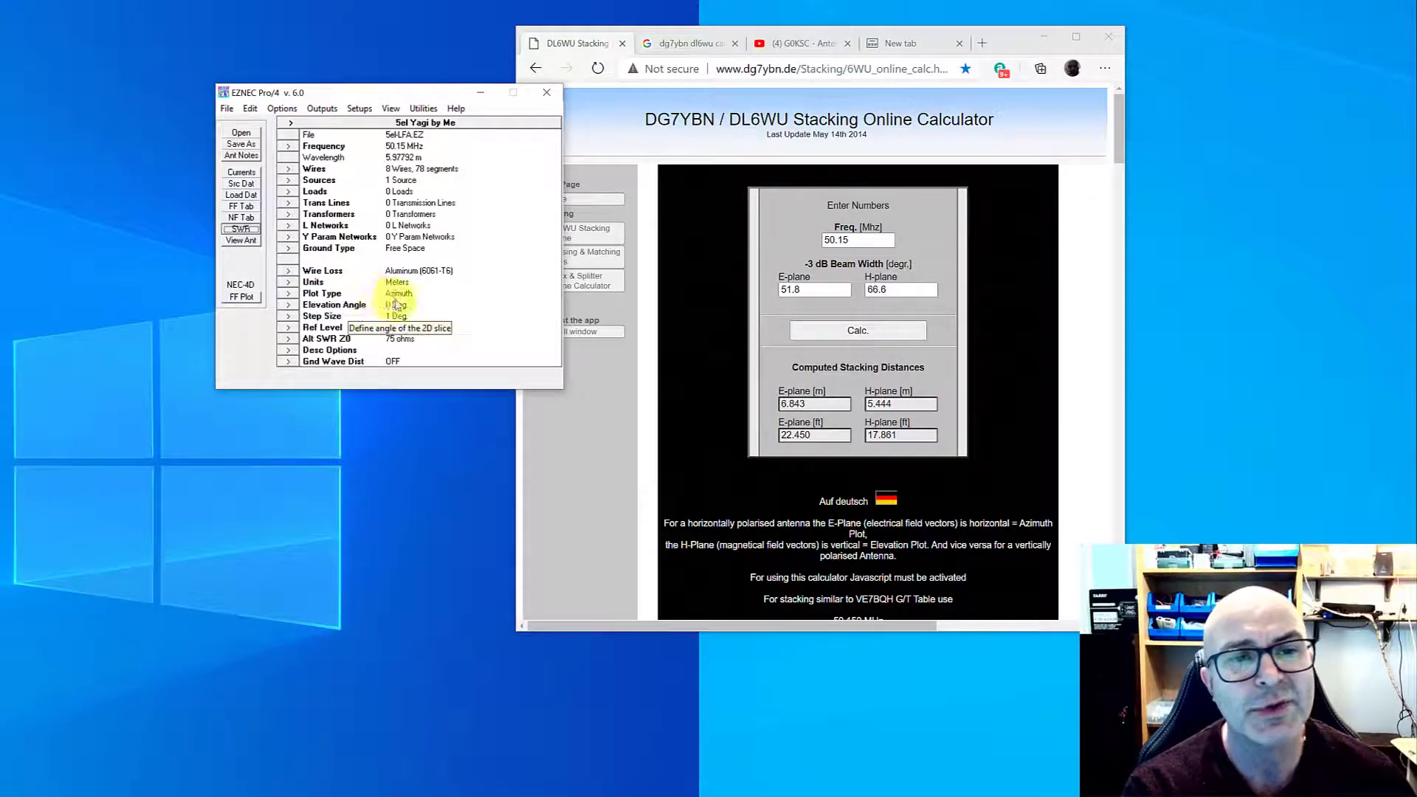
Step: Switch the plot type to Elevation and plot the single Yagi: 10.62 dBi, 66.6° beamwidth
{"action": "left_click", "coordinate": [241, 296]}
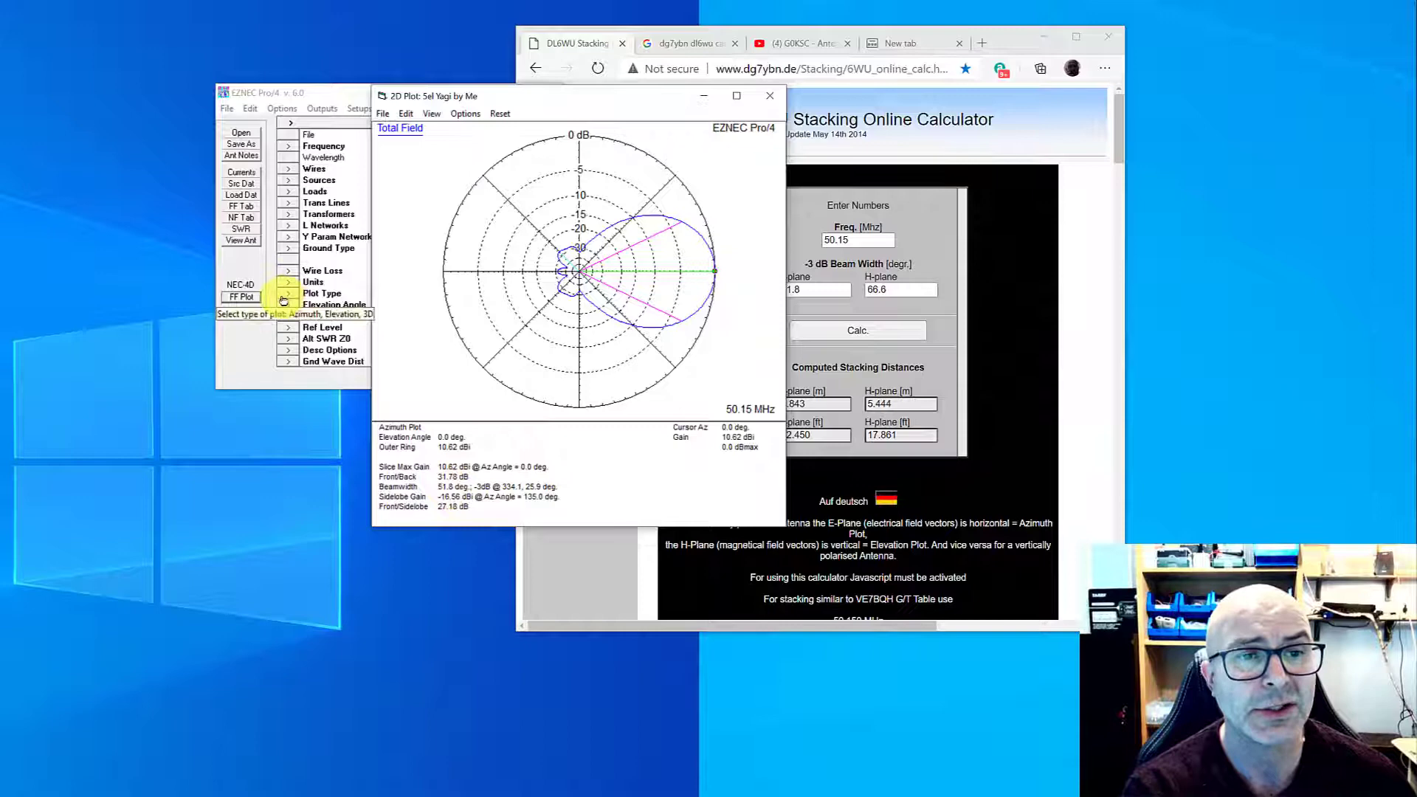
{"action": "left_click", "coordinate": [283, 296]}
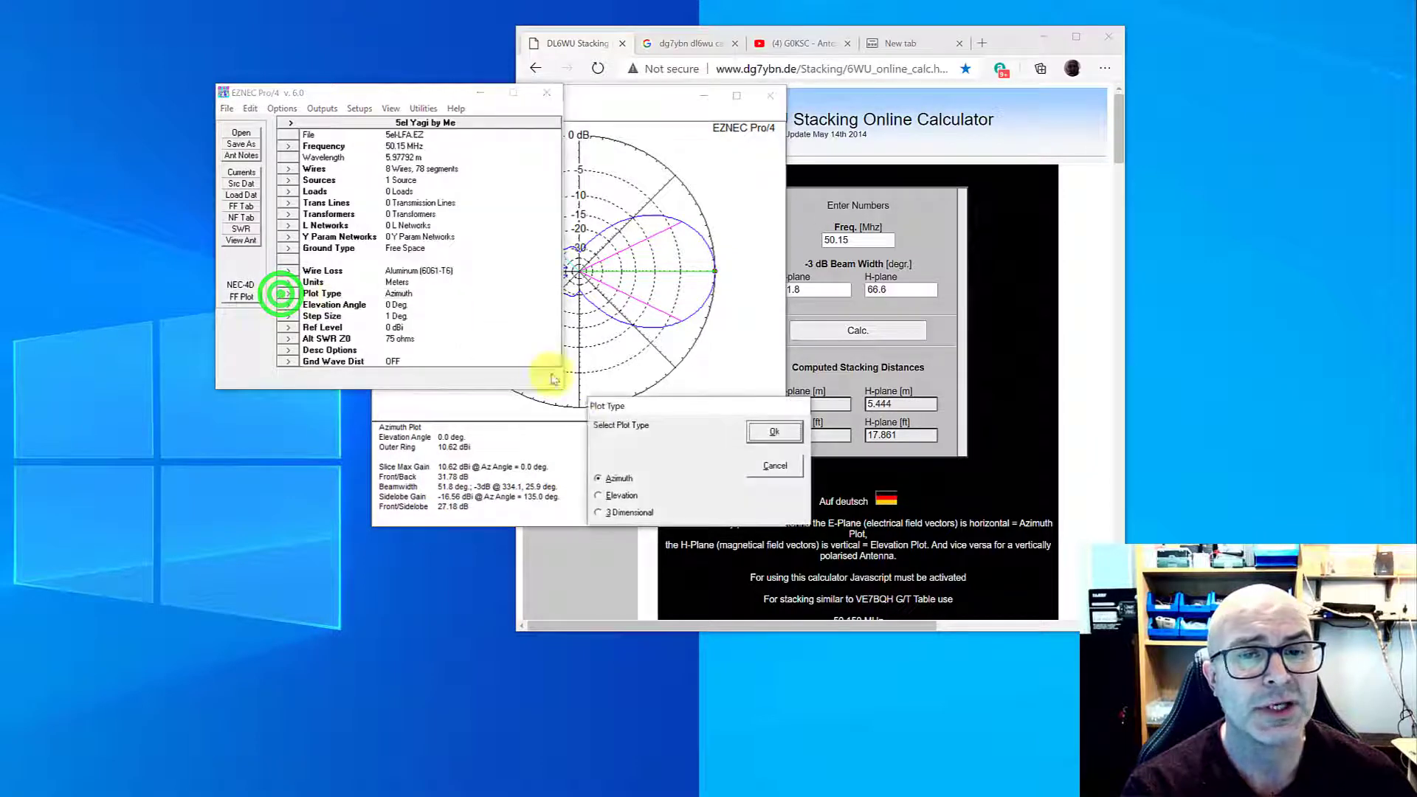
{"action": "left_click", "coordinate": [604, 495]}
{"action": "left_click", "coordinate": [771, 431]}
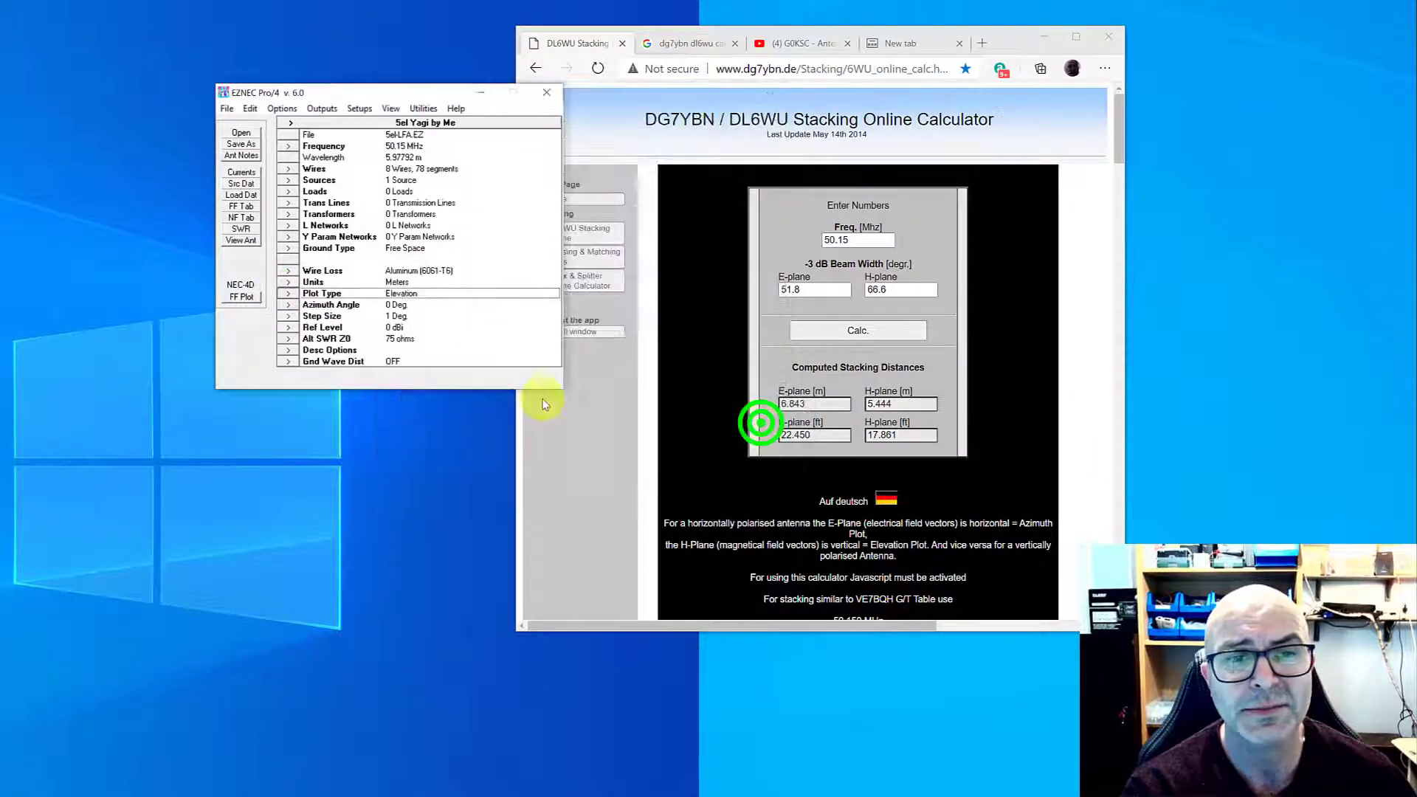
{"action": "left_click", "coordinate": [246, 295]}
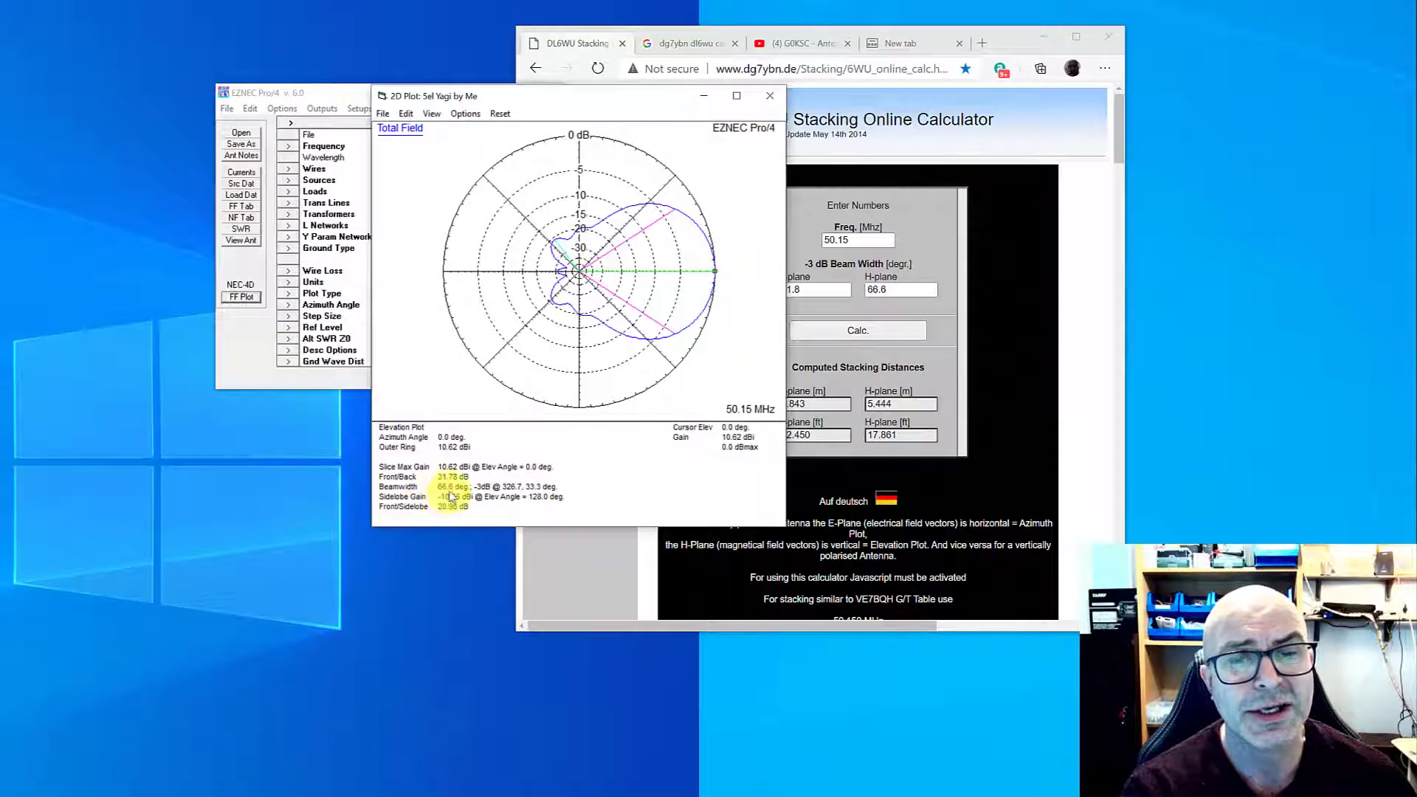
{"action": "left_click", "coordinate": [613, 103]}
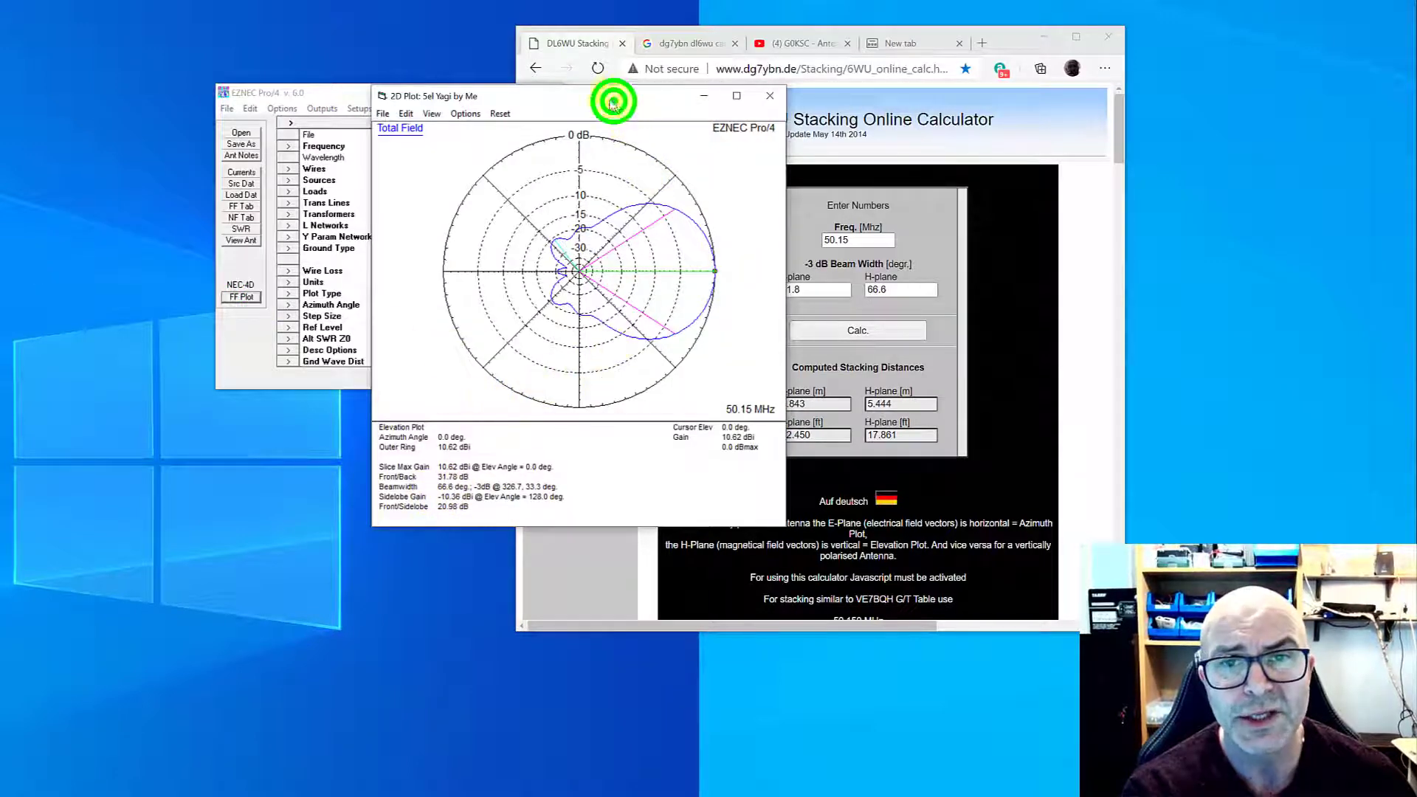
{"action": "left_click_drag", "start_coordinate": [613, 103], "coordinate": [457, 43]}
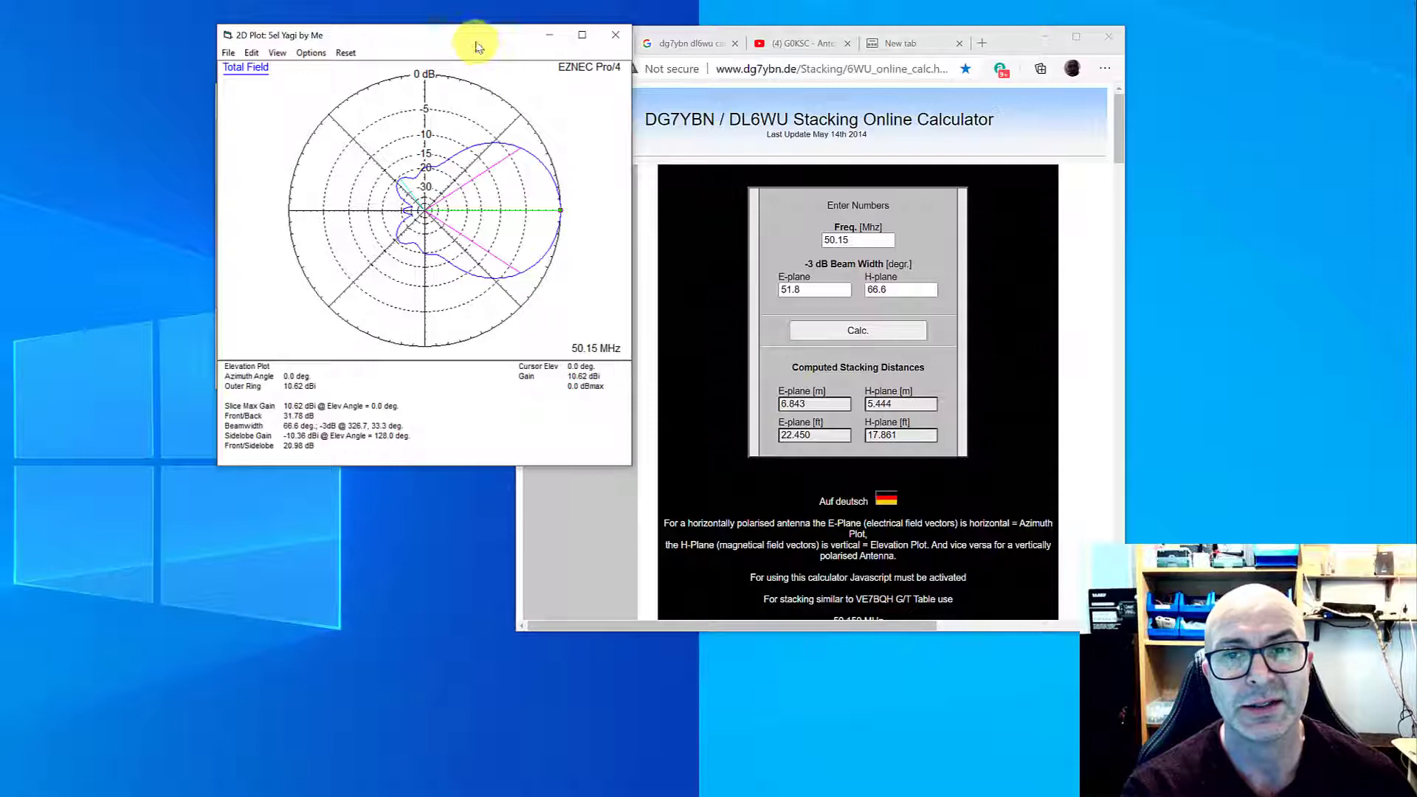
{"action": "left_click_drag", "start_coordinate": [475, 38], "coordinate": [621, 316]}
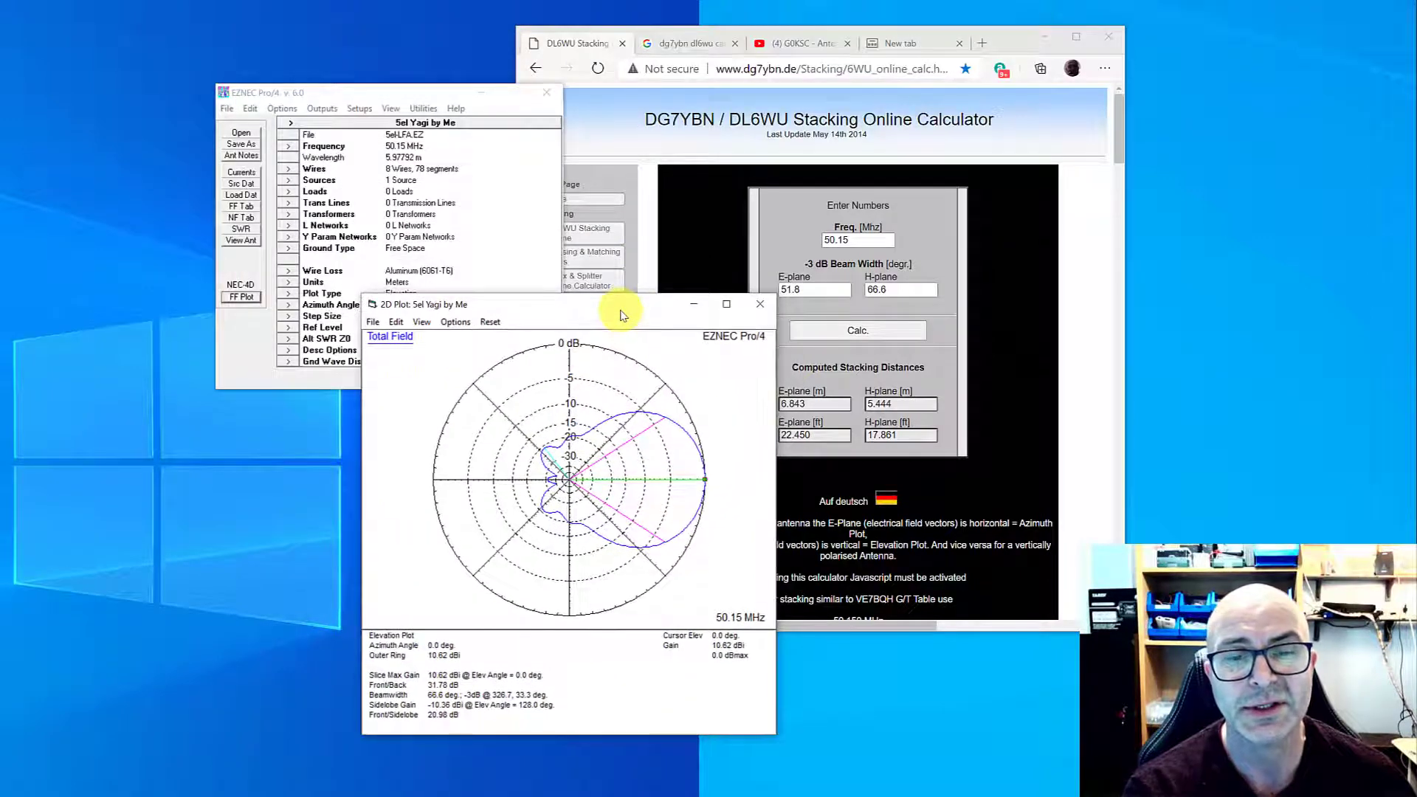
Step: Reopen the Wires table and recompute the DL6WU stacking distances in the calculator
{"action": "left_click", "coordinate": [231, 271]}
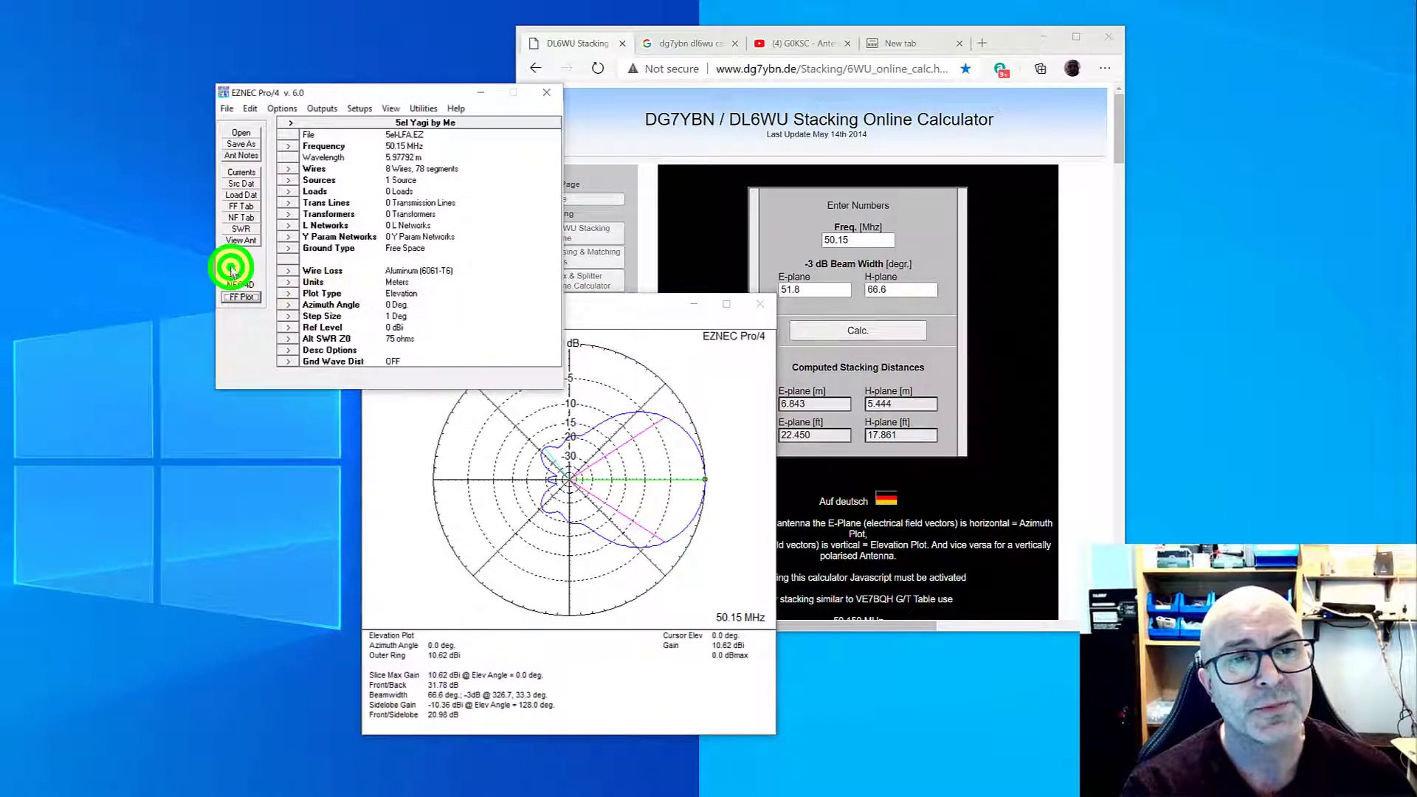
{"action": "left_click", "coordinate": [285, 168]}
{"action": "left_click", "coordinate": [371, 129]}
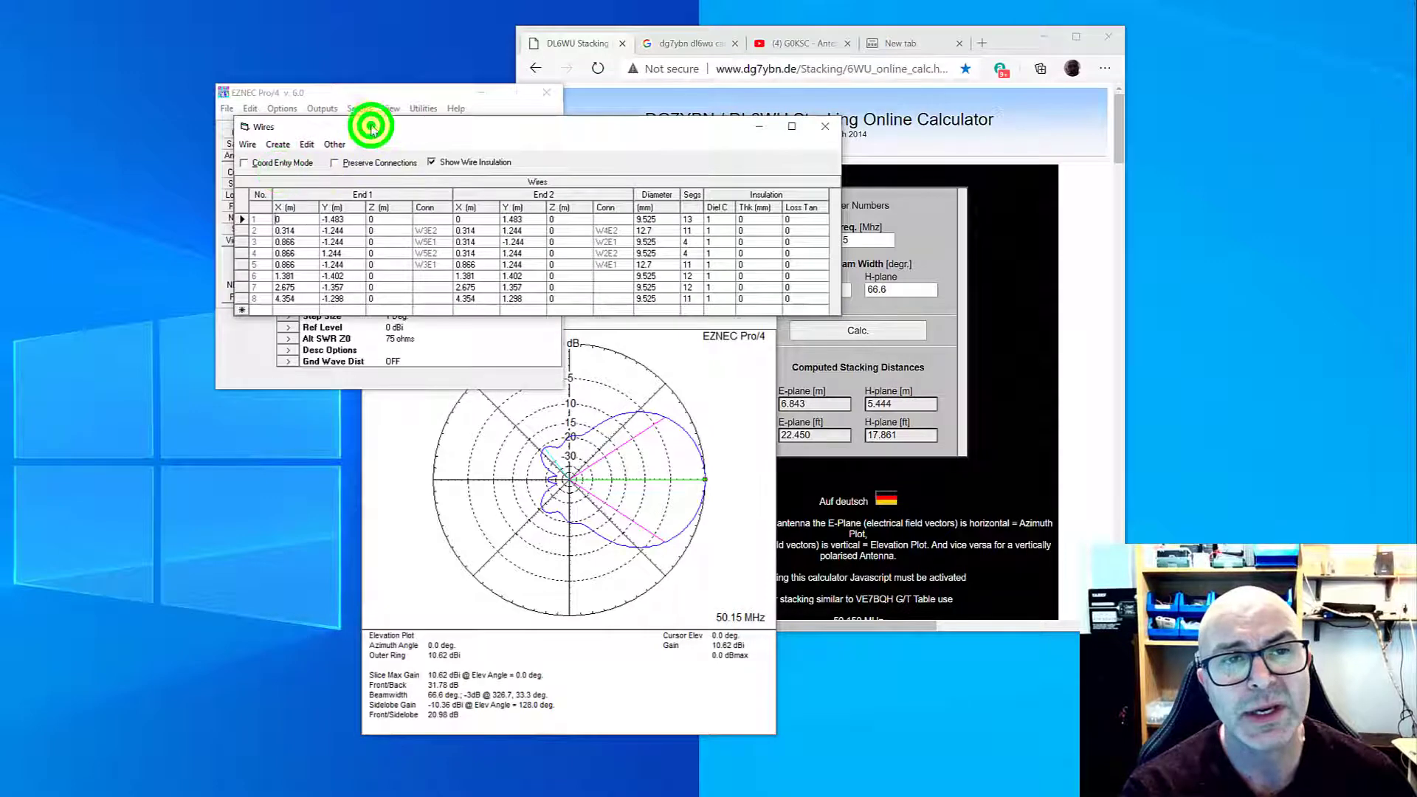
{"action": "left_click_drag", "start_coordinate": [371, 129], "coordinate": [245, 61]}
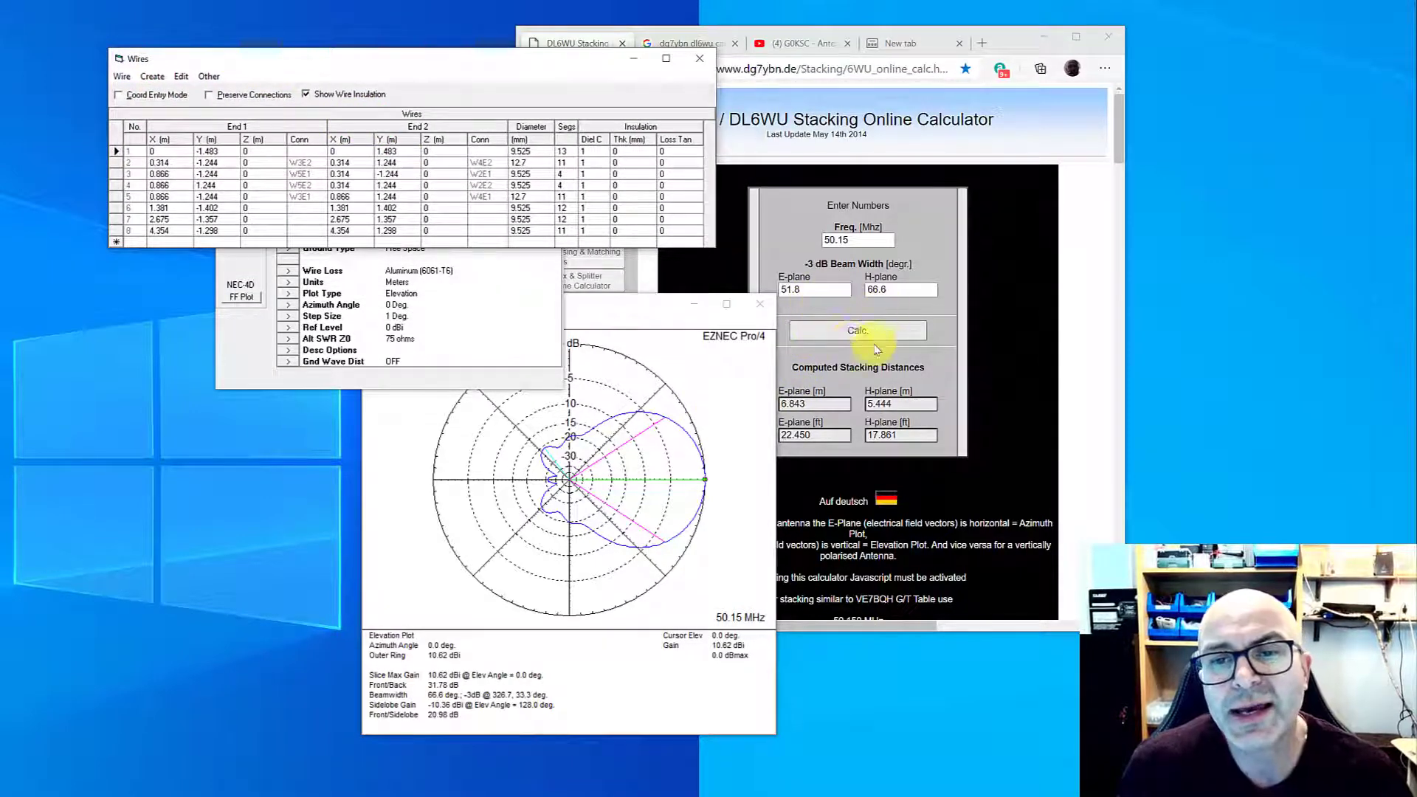
{"action": "left_click", "coordinate": [847, 332]}
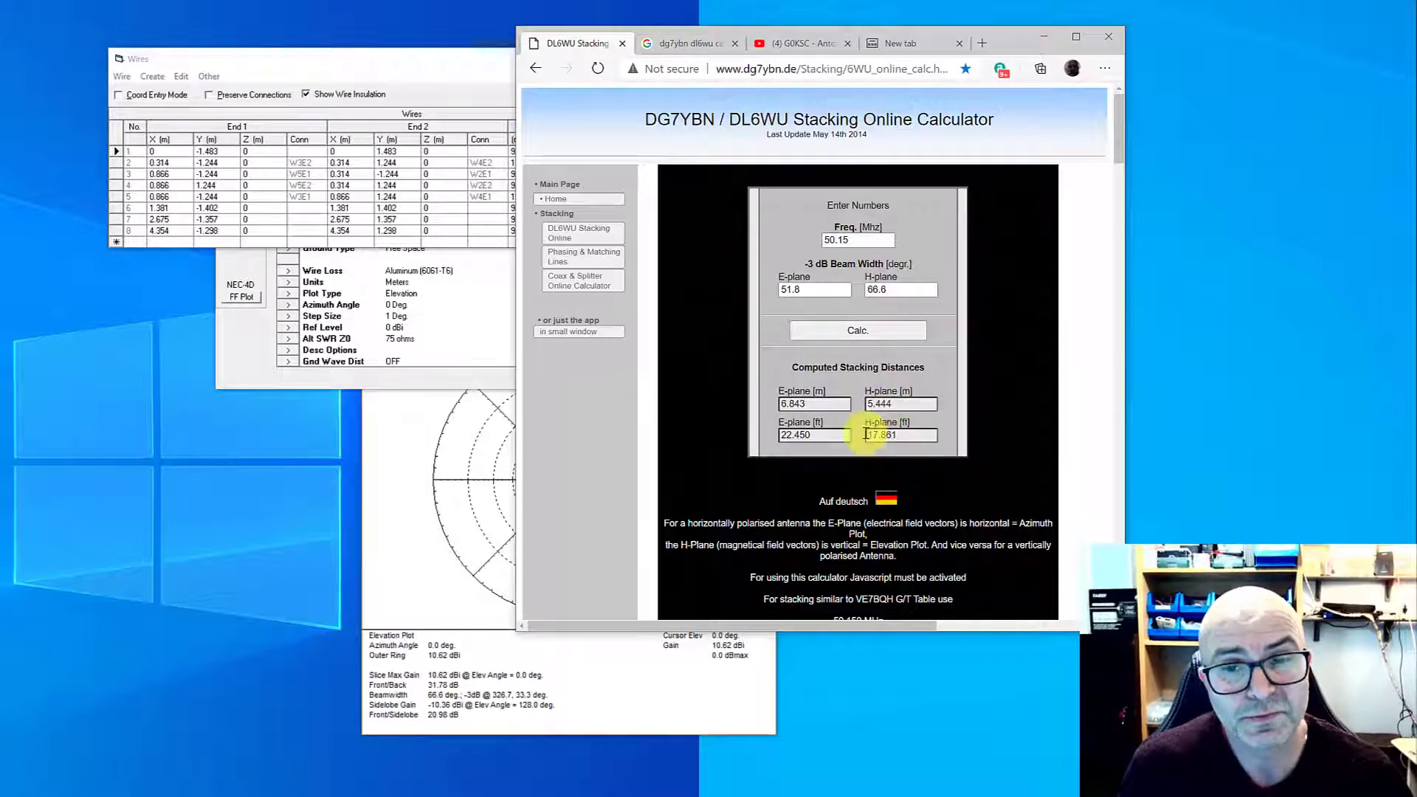
{"action": "left_click_drag", "start_coordinate": [277, 68], "coordinate": [299, 60]}
{"action": "left_click", "coordinate": [692, 306]}
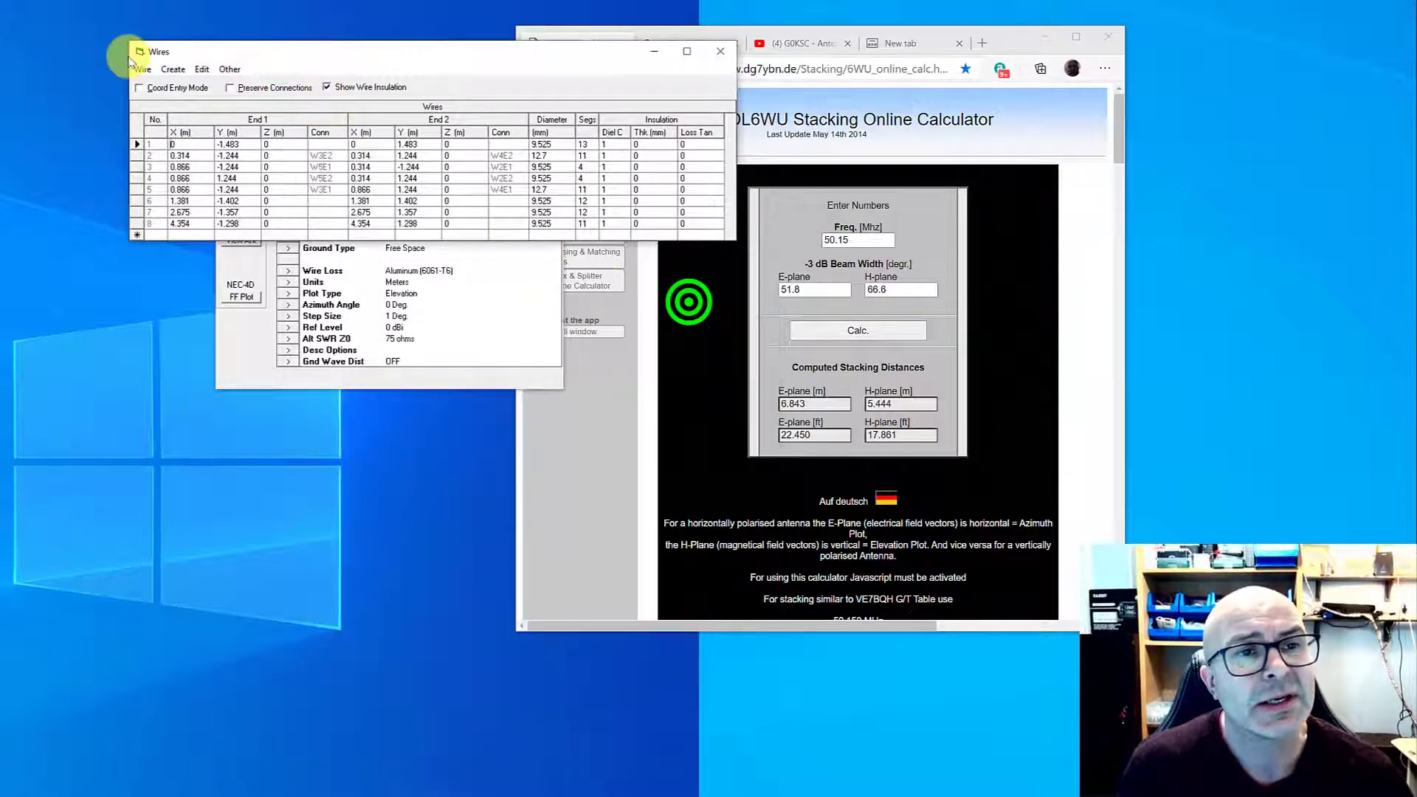
Step: Copy wires 1–8 with a 5.444 m Z offset to create the upper Yagi
{"action": "left_click", "coordinate": [140, 71]}
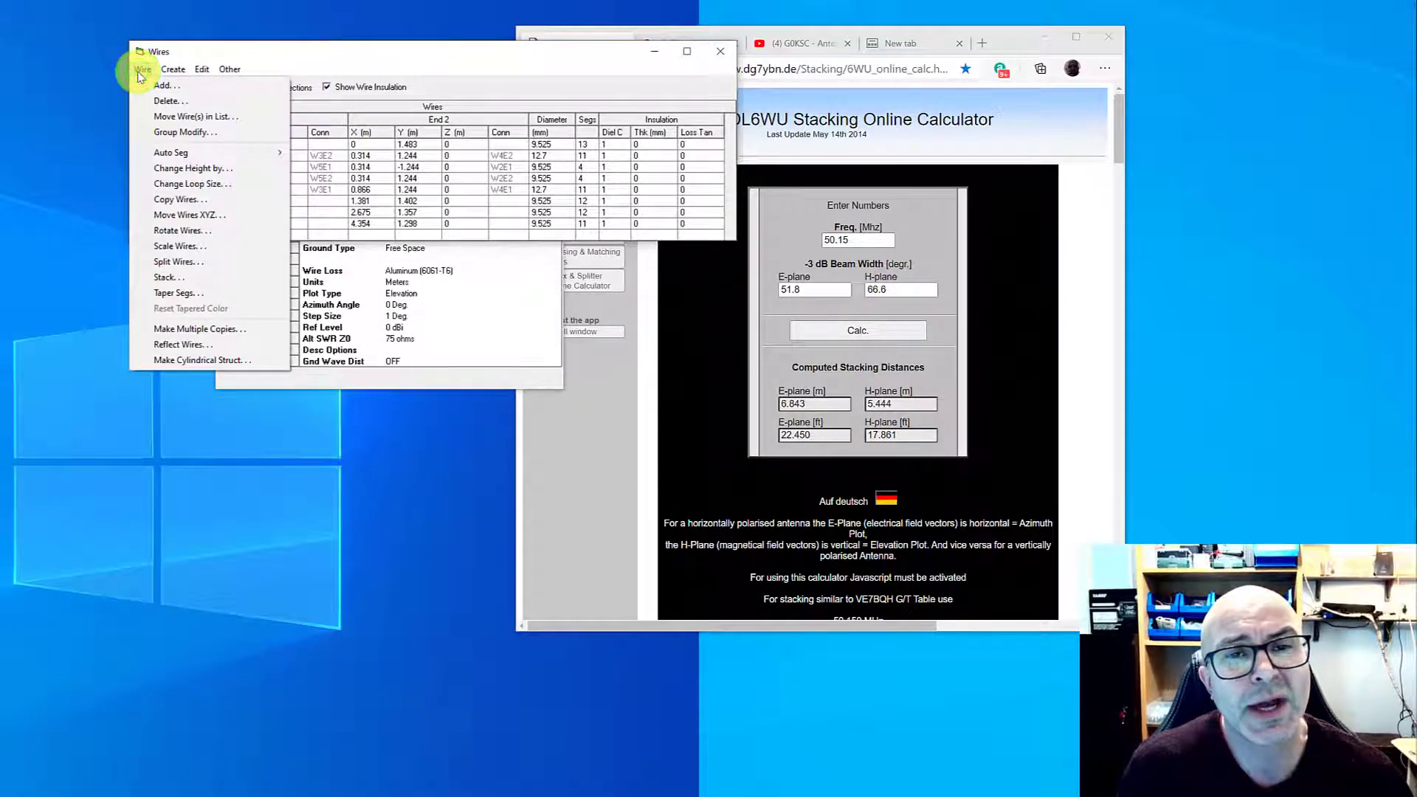
{"action": "left_click", "coordinate": [173, 197]}
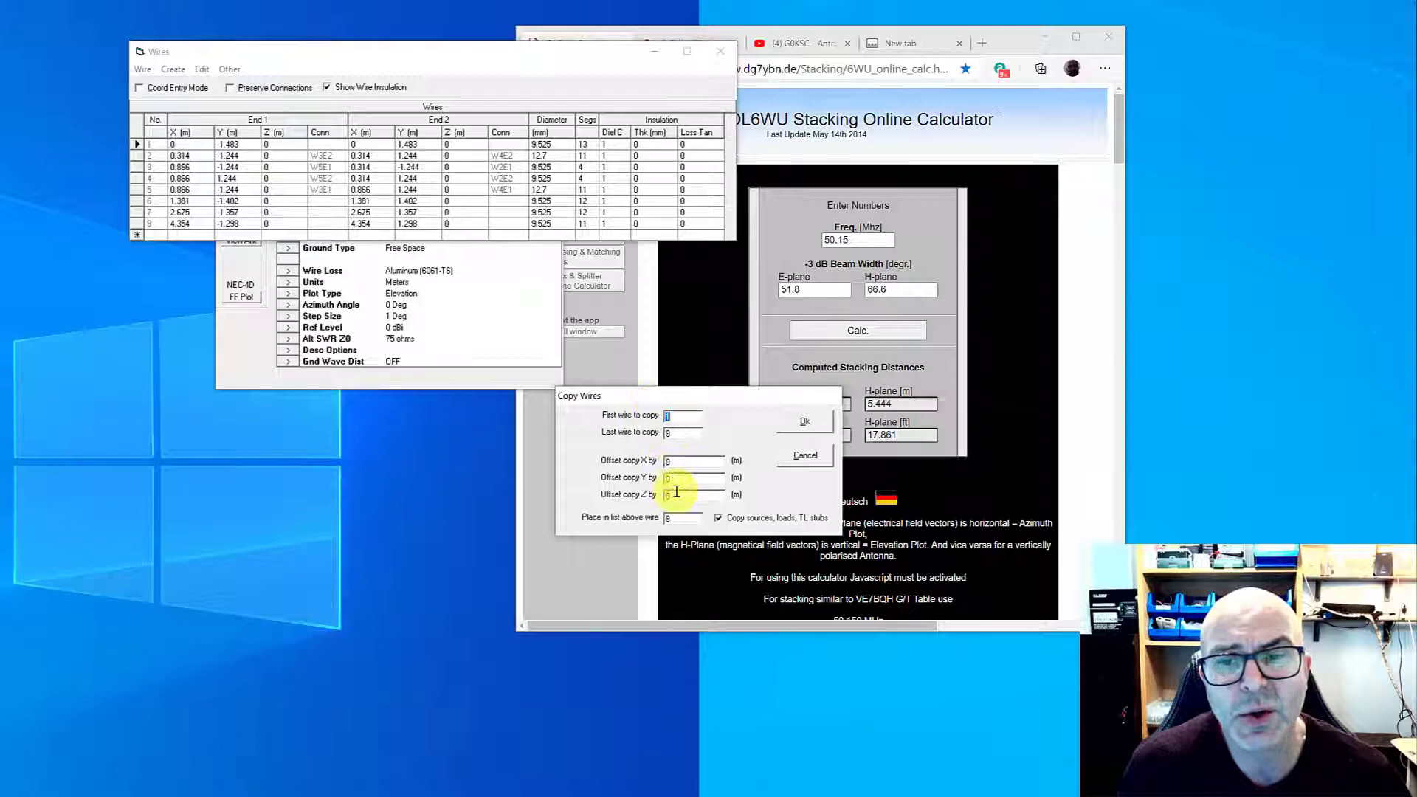
{"action": "left_click_drag", "start_coordinate": [676, 404], "coordinate": [797, 440]}
{"action": "left_click", "coordinate": [798, 529]}
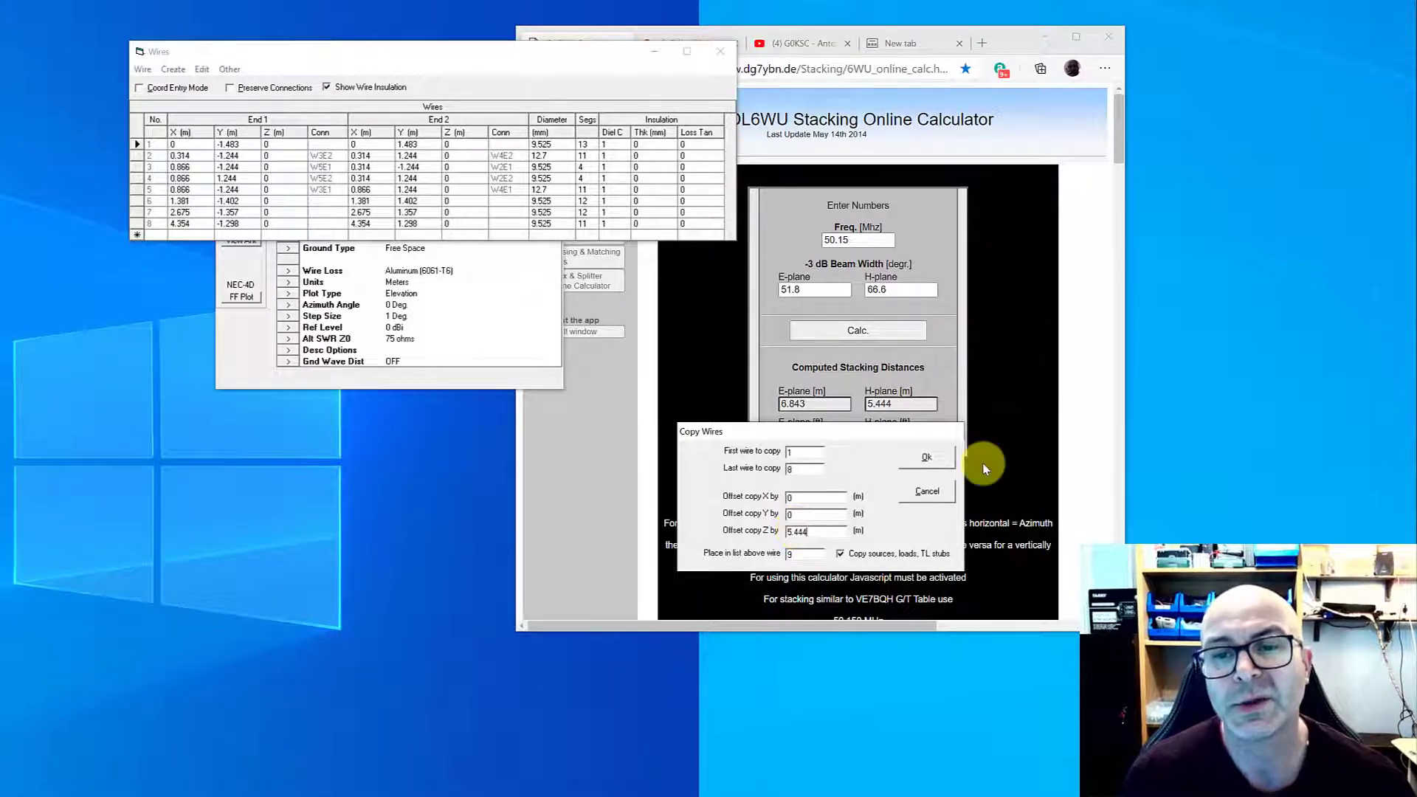
{"action": "left_click", "coordinate": [926, 459]}
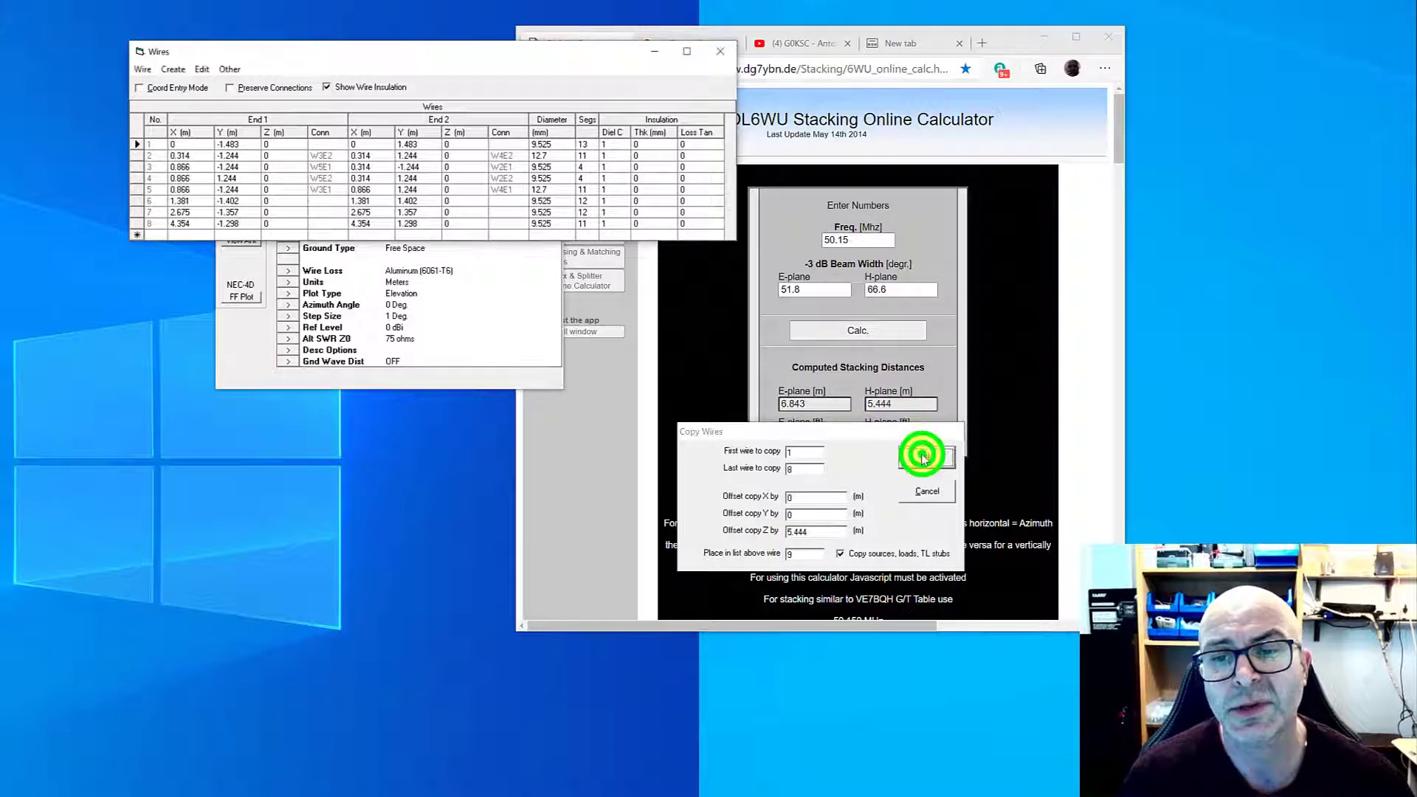
Step: Check the two vertically stacked Yagis in the 3D antenna view, then close it
{"action": "left_click", "coordinate": [242, 341]}
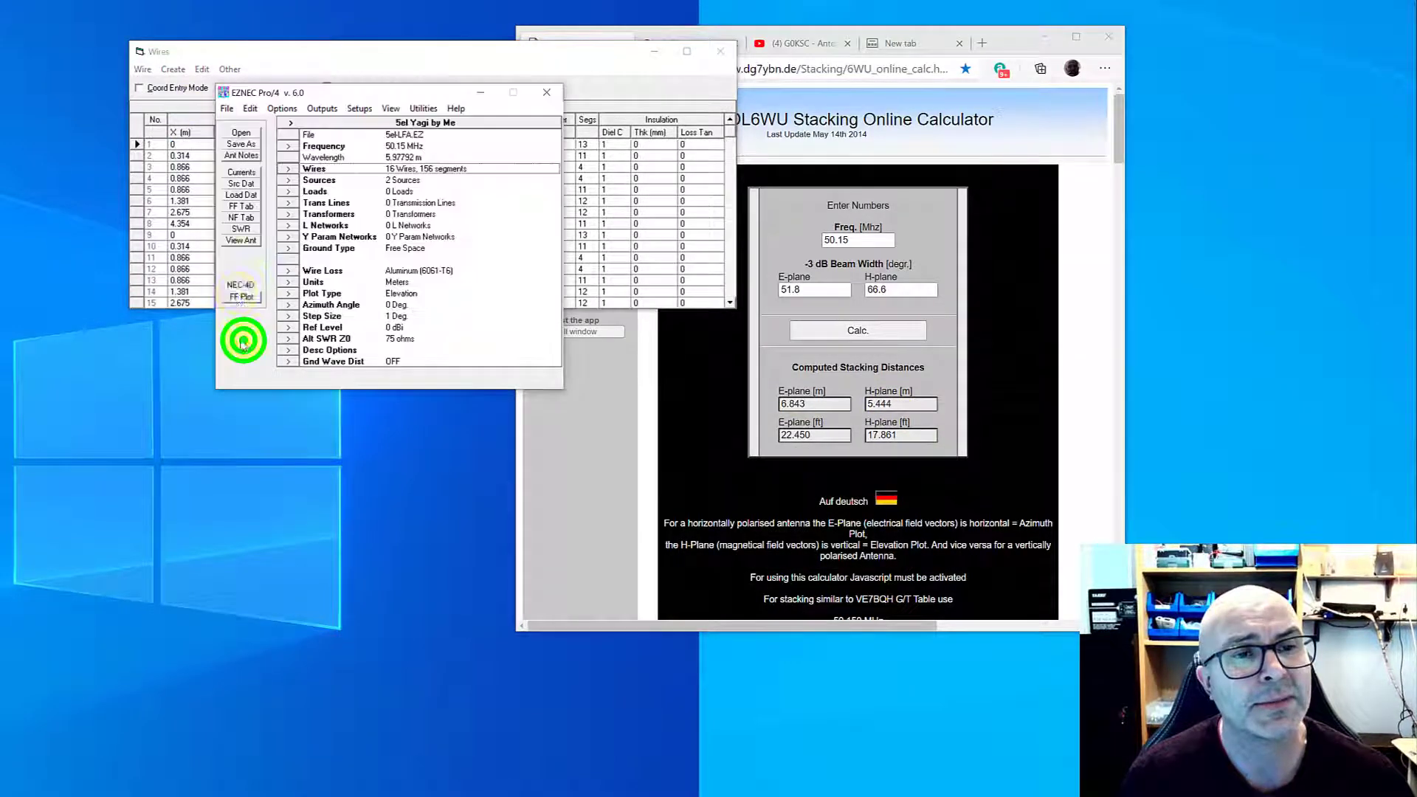
{"action": "left_click", "coordinate": [238, 242]}
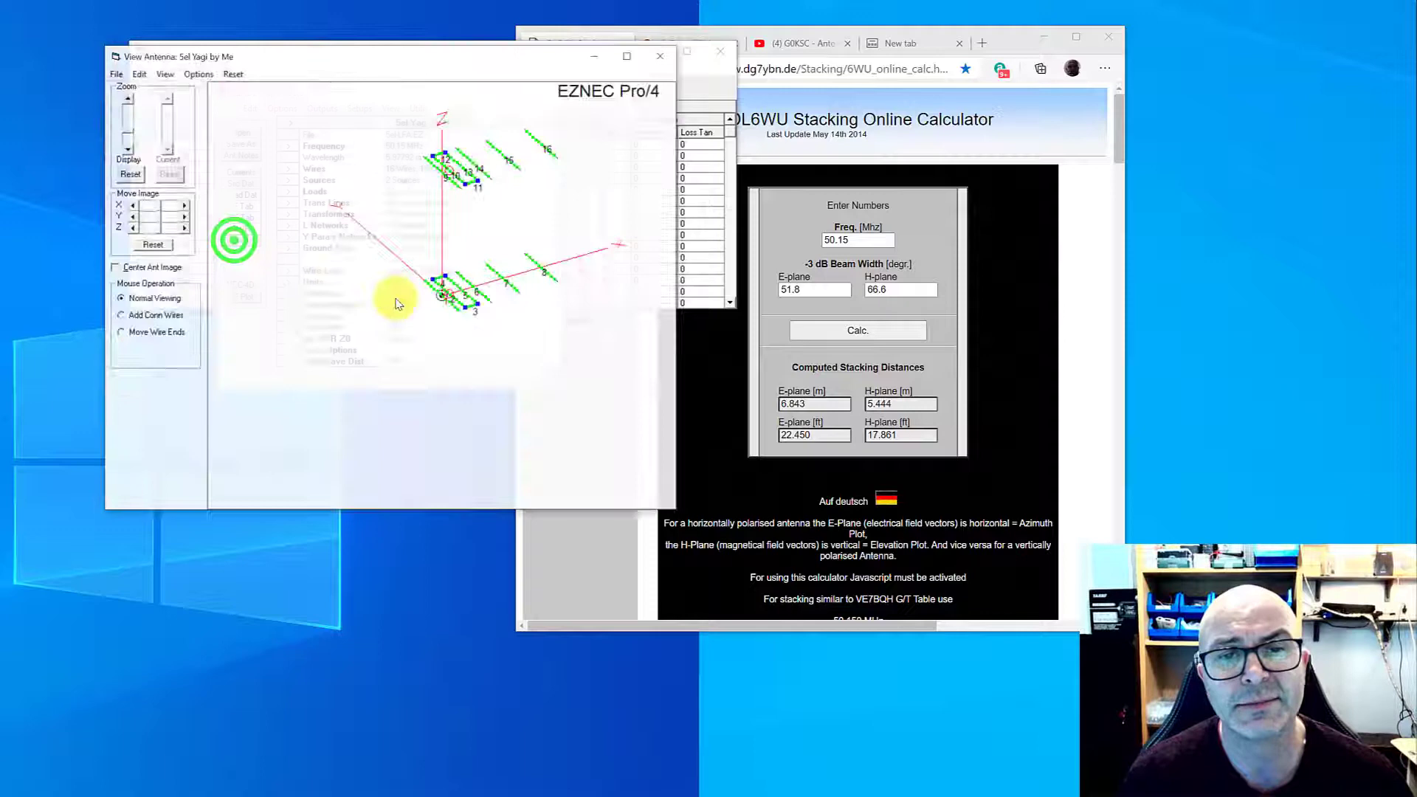
{"action": "left_click", "coordinate": [115, 267]}
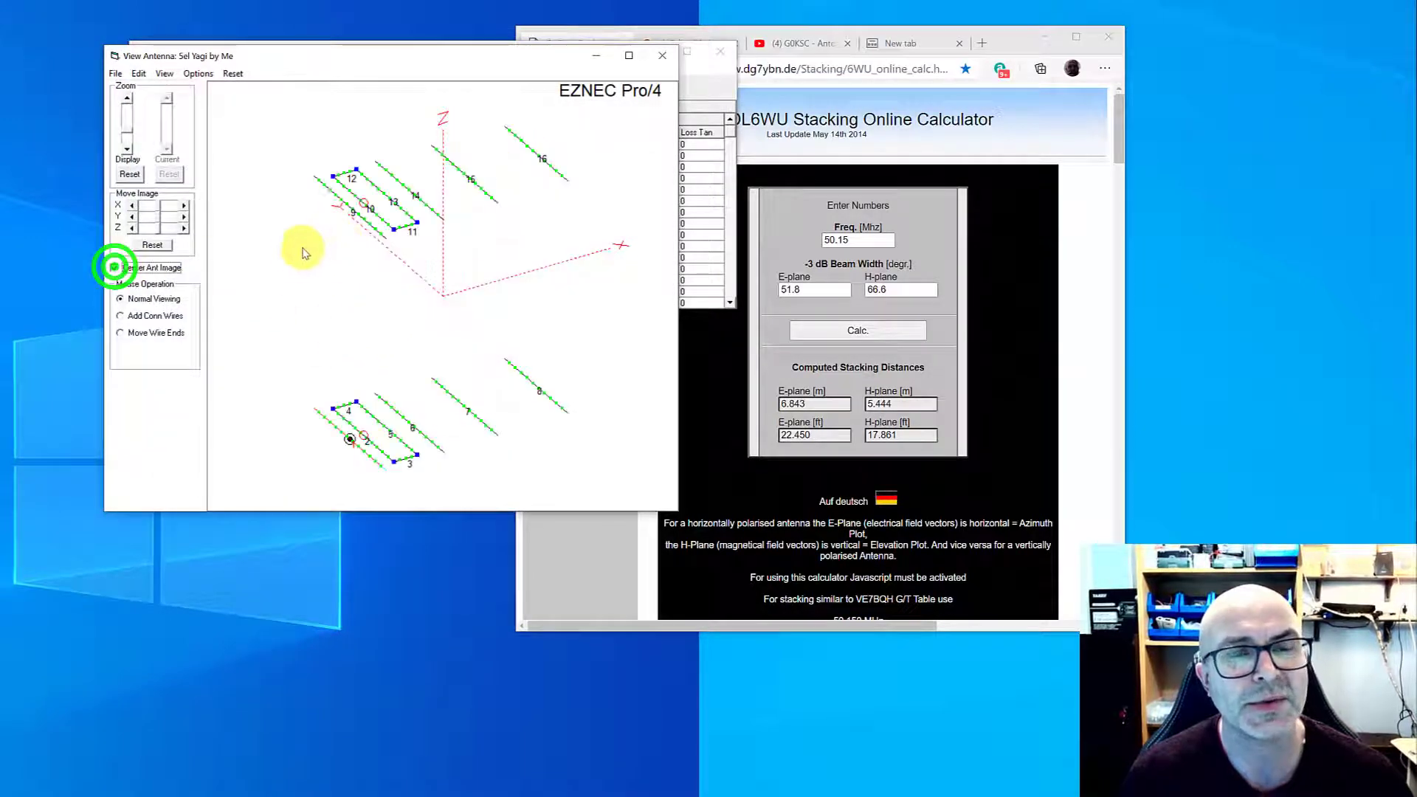
{"action": "left_click", "coordinate": [114, 267]}
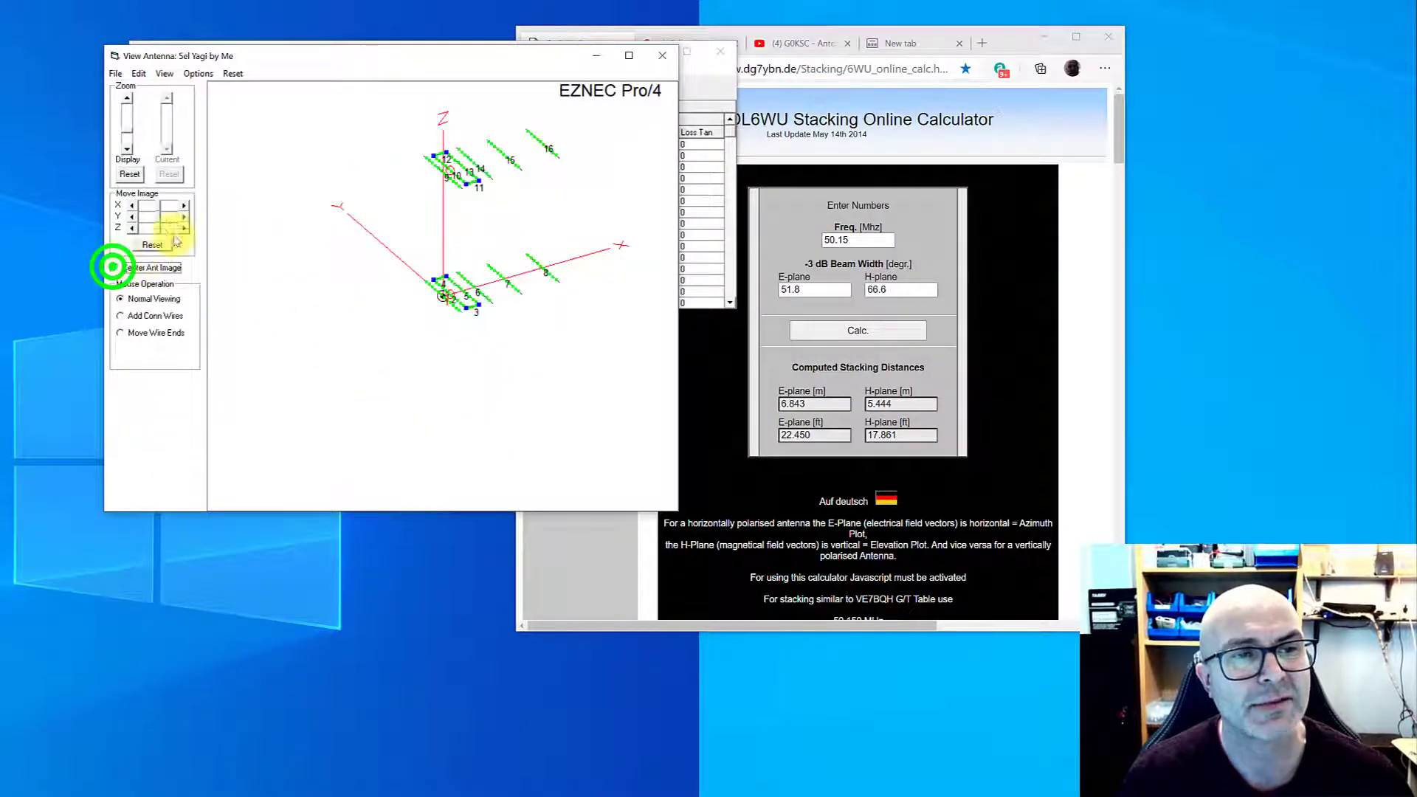
{"action": "left_click", "coordinate": [592, 63]}
Step: Copy wires 1–16 with a 6.84 m Y offset to form the four-bay stack
{"action": "left_click", "coordinate": [140, 70]}
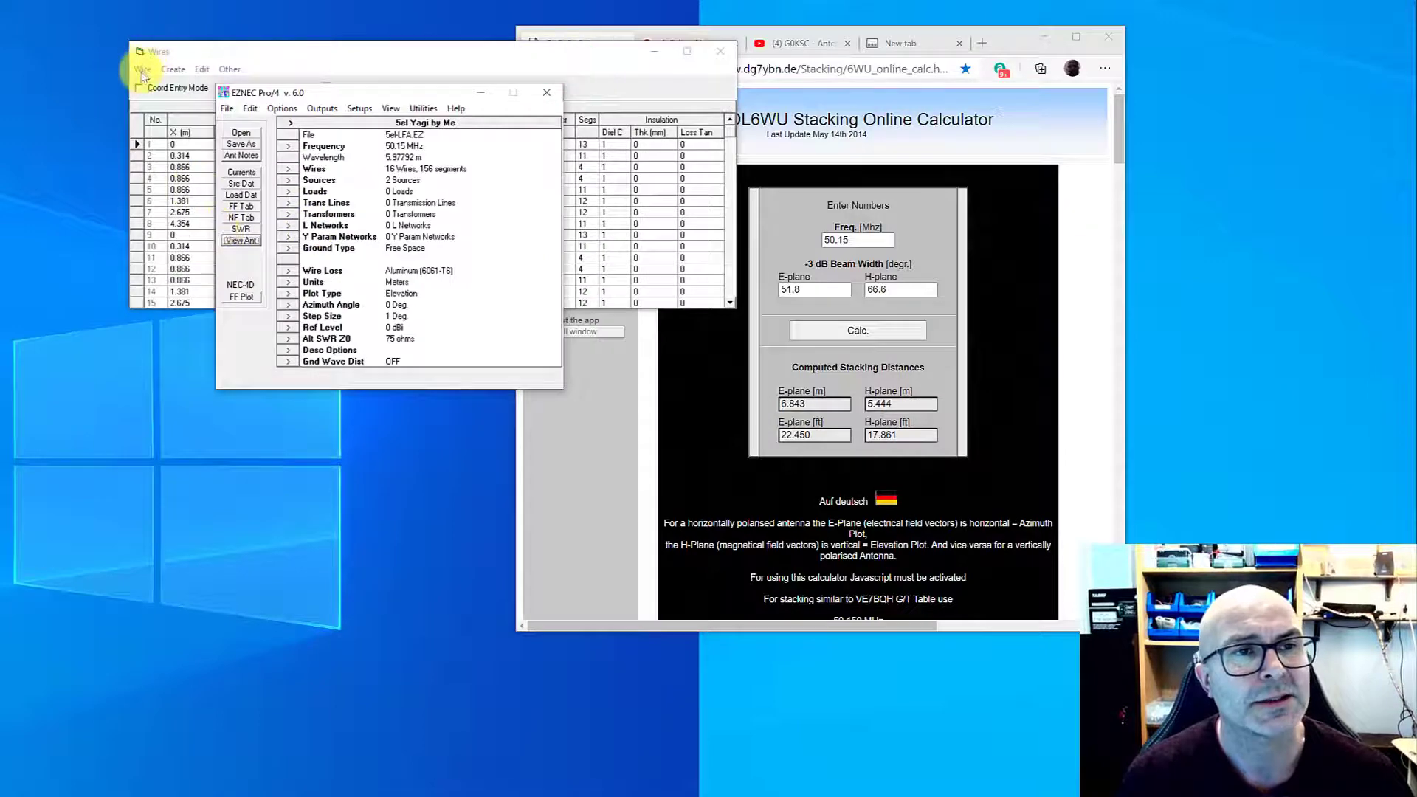
{"action": "left_click", "coordinate": [152, 198]}
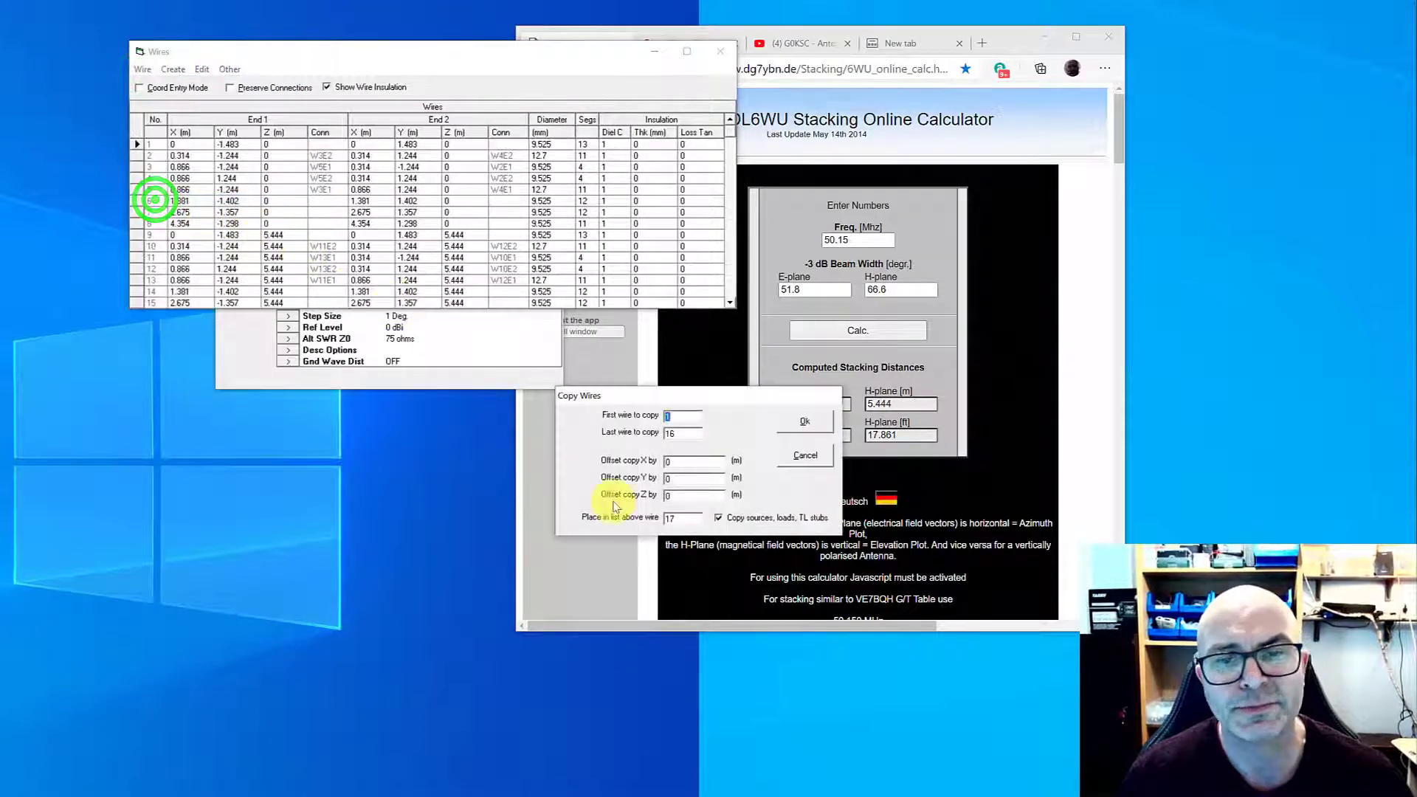
{"action": "left_click", "coordinate": [681, 480]}
{"action": "left_click_drag", "start_coordinate": [689, 406], "coordinate": [740, 455]}
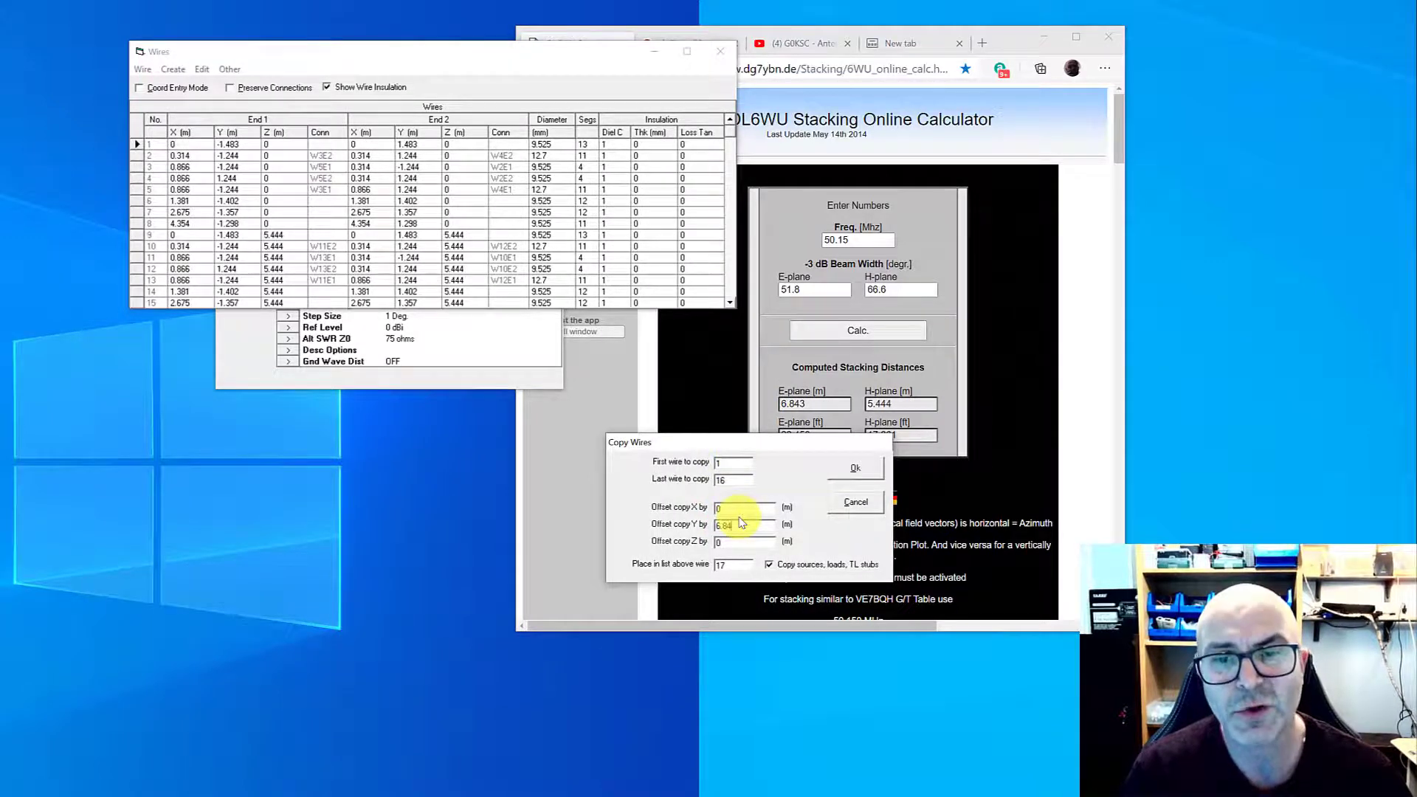
{"action": "left_click", "coordinate": [837, 479]}
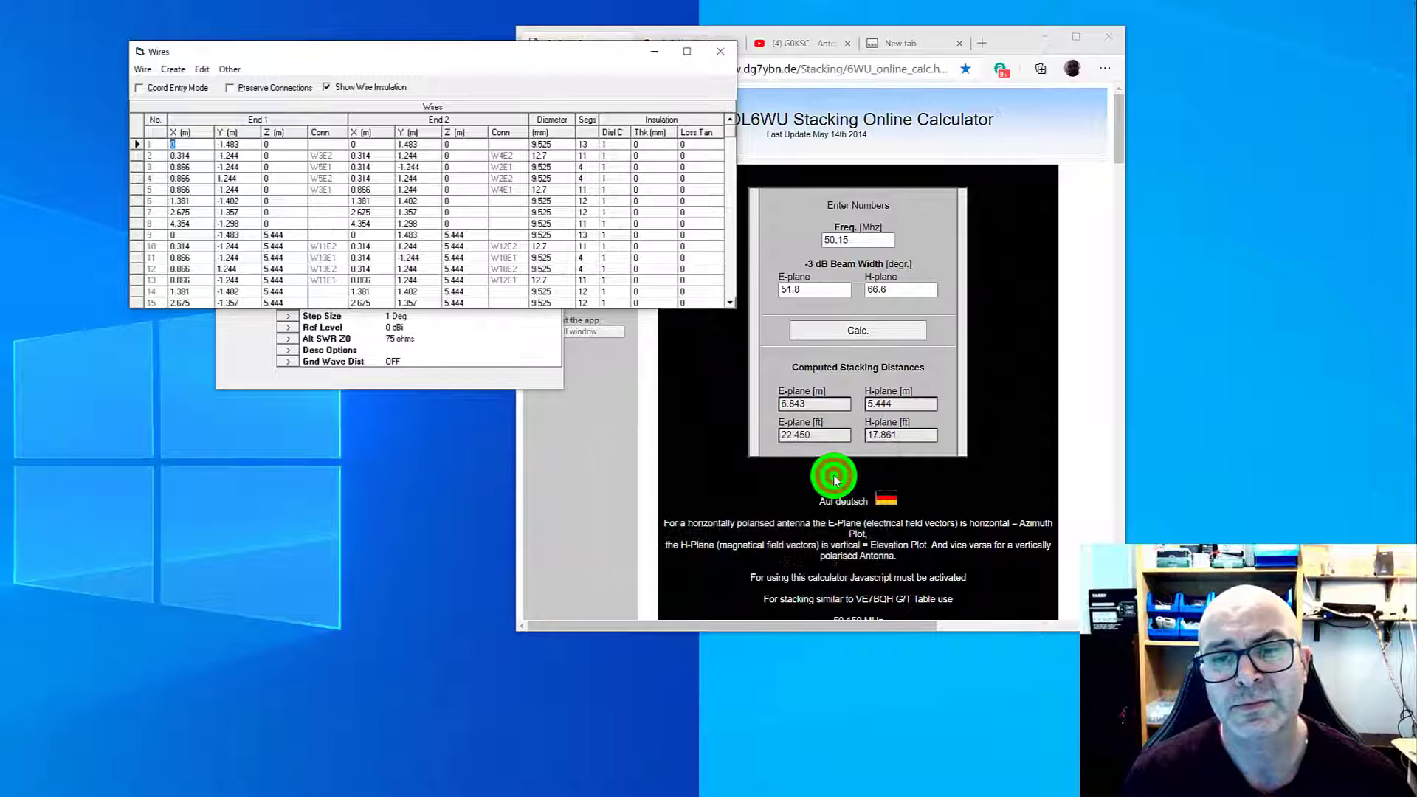
Step: Plot the four-bay stack's far-field elevation pattern, cancelling the SWR sweep
{"action": "left_click", "coordinate": [214, 335]}
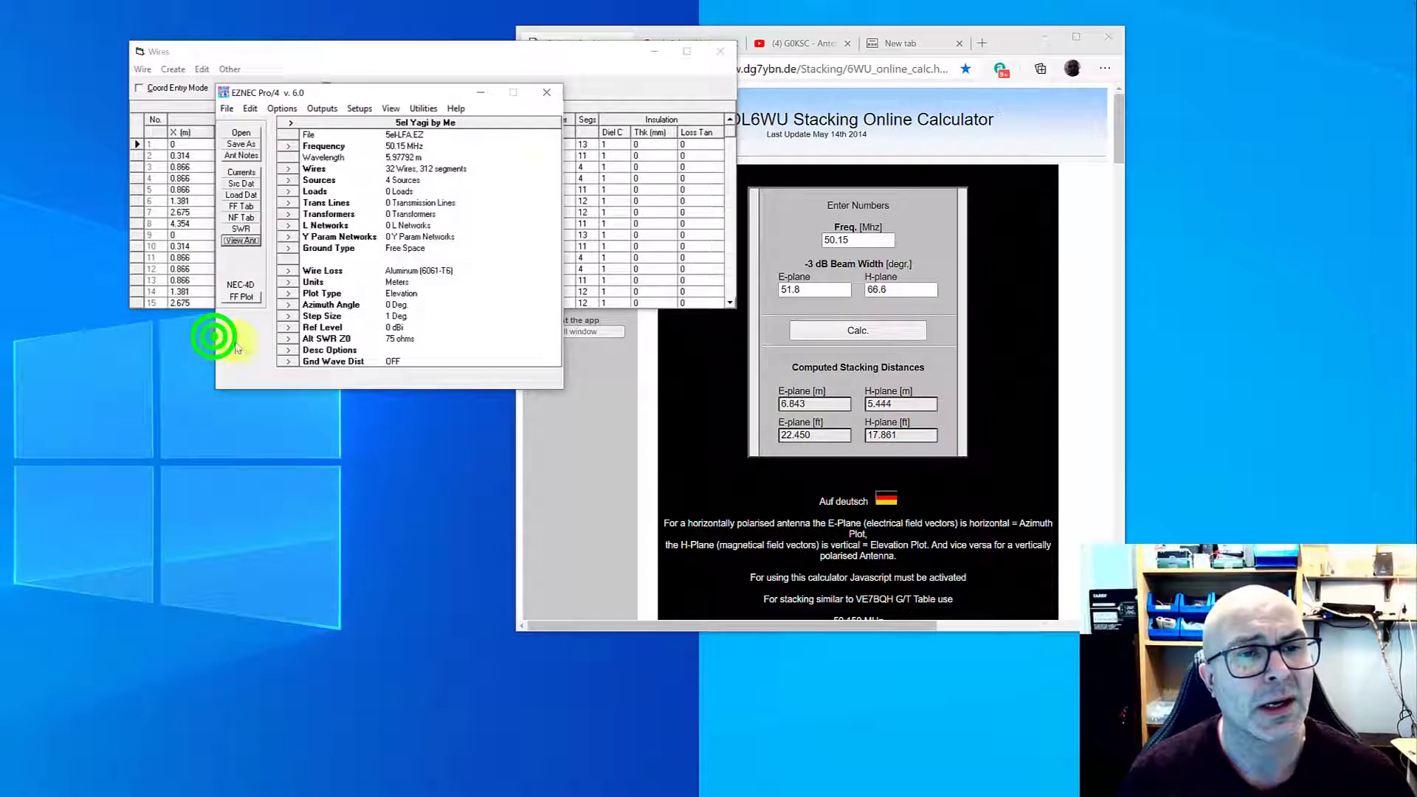
{"action": "left_click", "coordinate": [247, 298]}
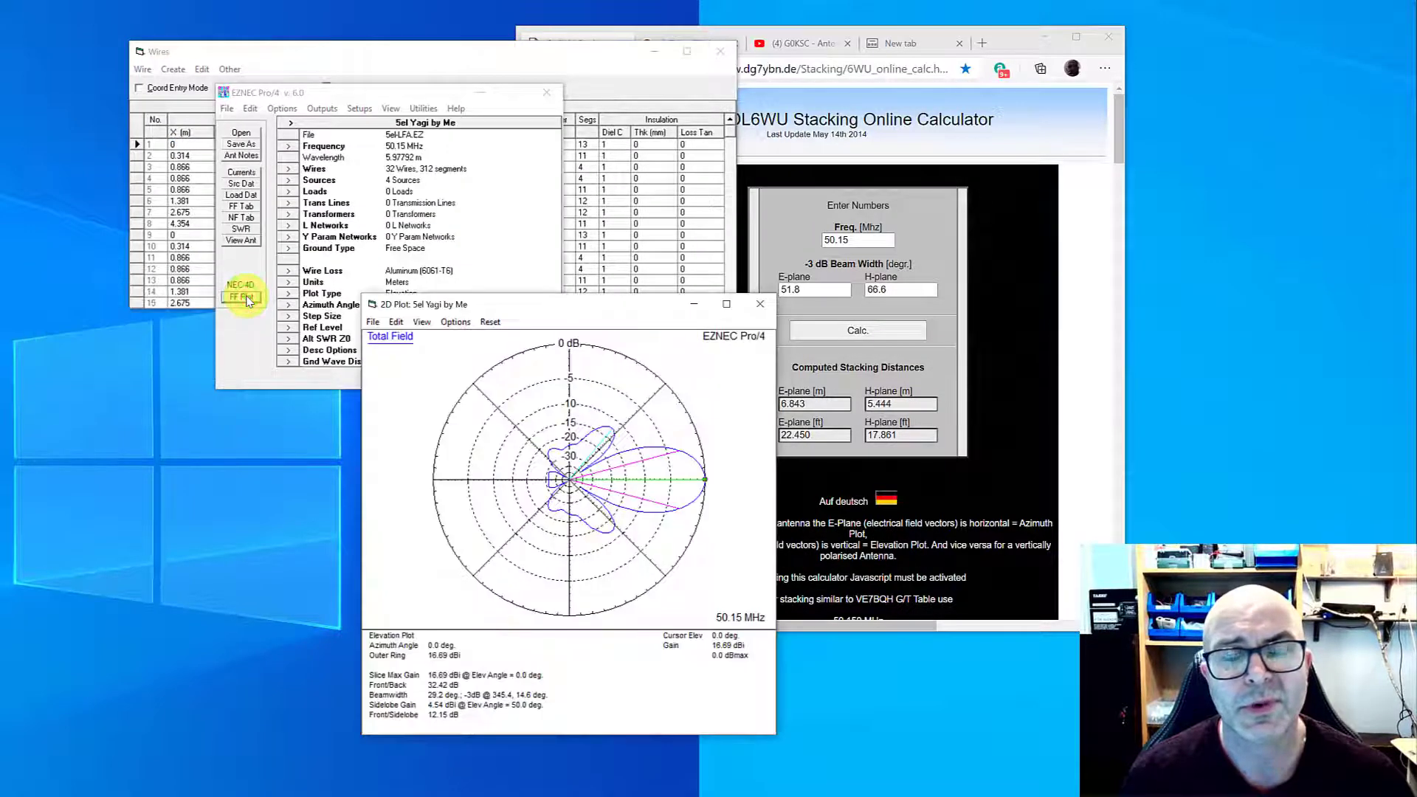
{"action": "left_click", "coordinate": [240, 229]}
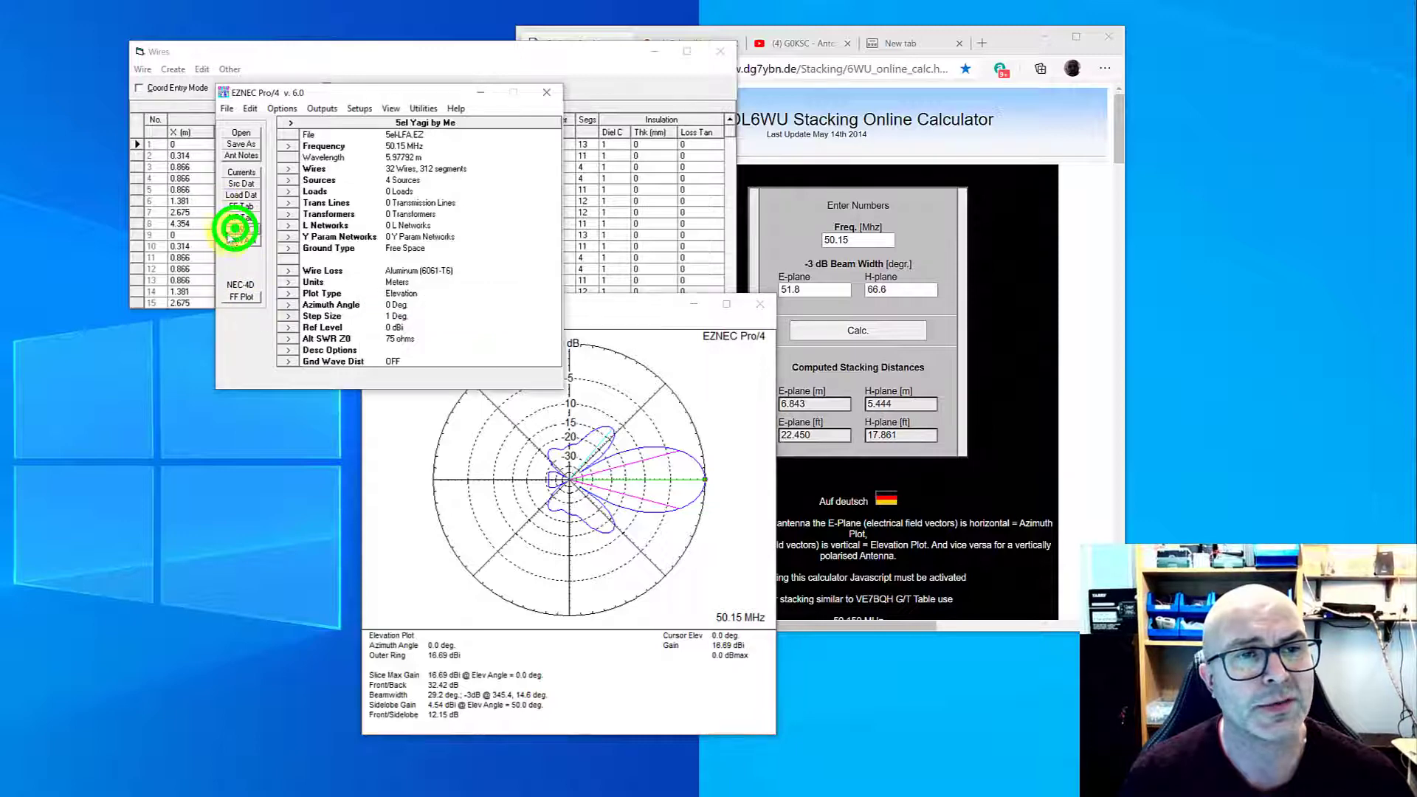
{"action": "left_click", "coordinate": [601, 443]}
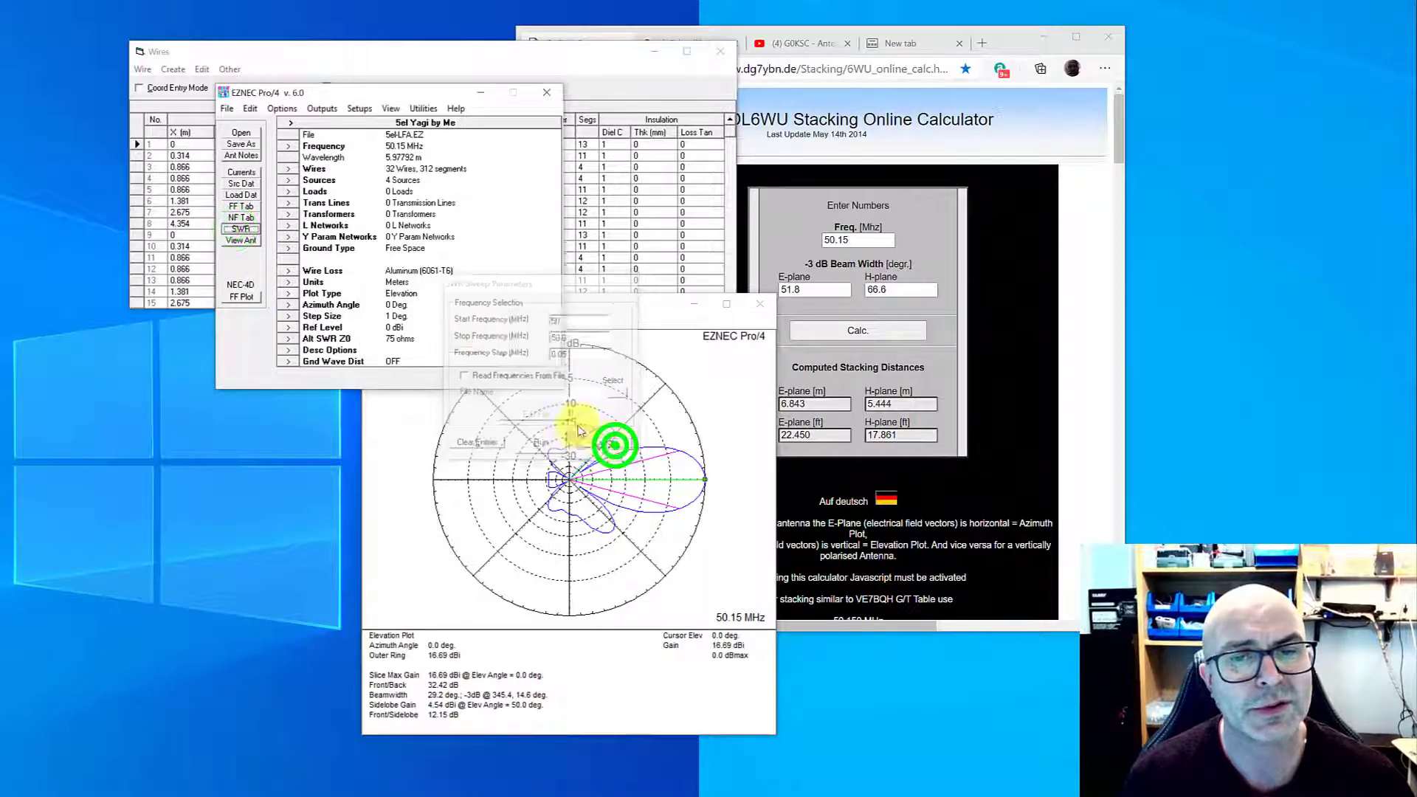
Step: Show the four-bay stack centred in the 3D antenna view and rotate it
{"action": "left_click", "coordinate": [240, 240]}
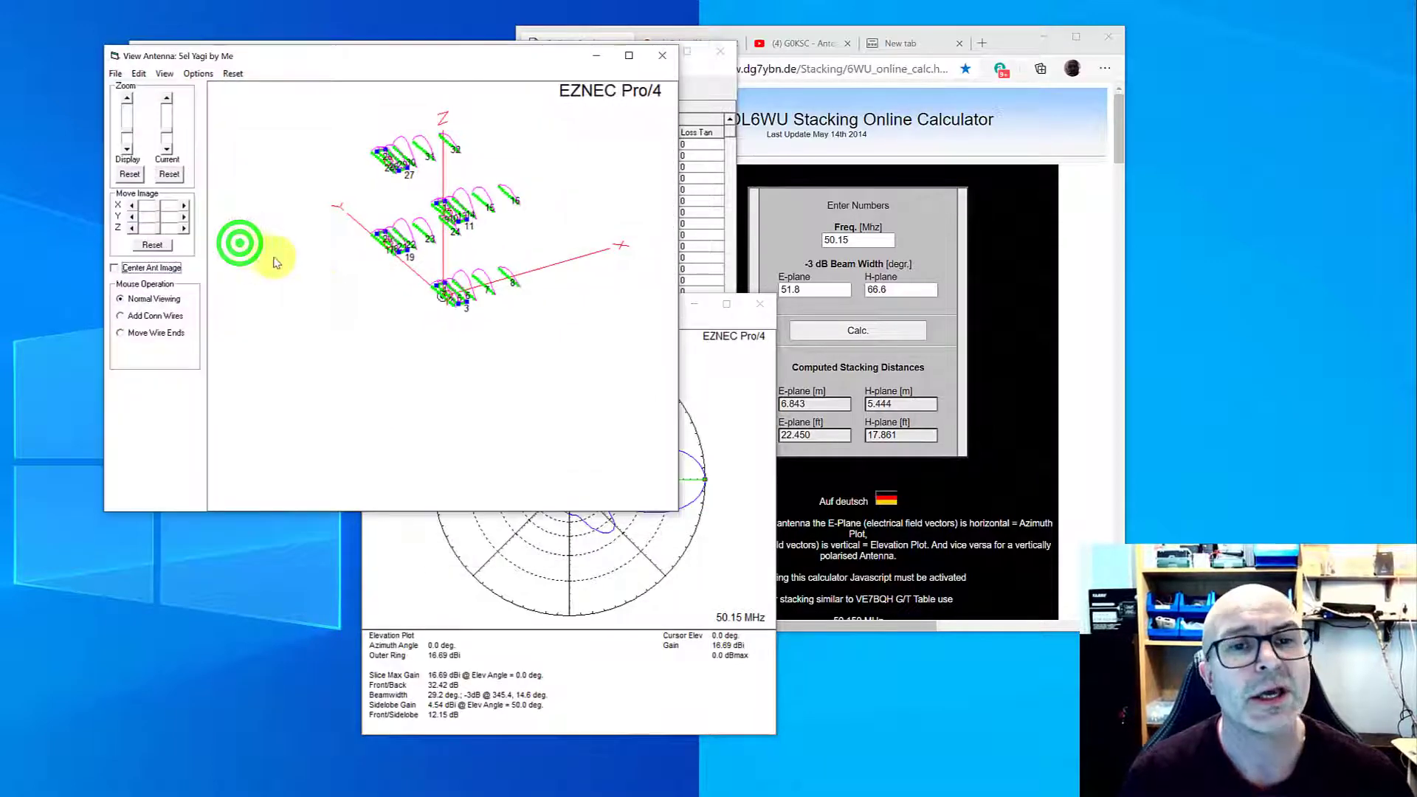
{"action": "left_click", "coordinate": [129, 269]}
{"action": "left_click", "coordinate": [327, 384]}
{"action": "left_click_drag", "start_coordinate": [330, 392], "coordinate": [302, 389]}
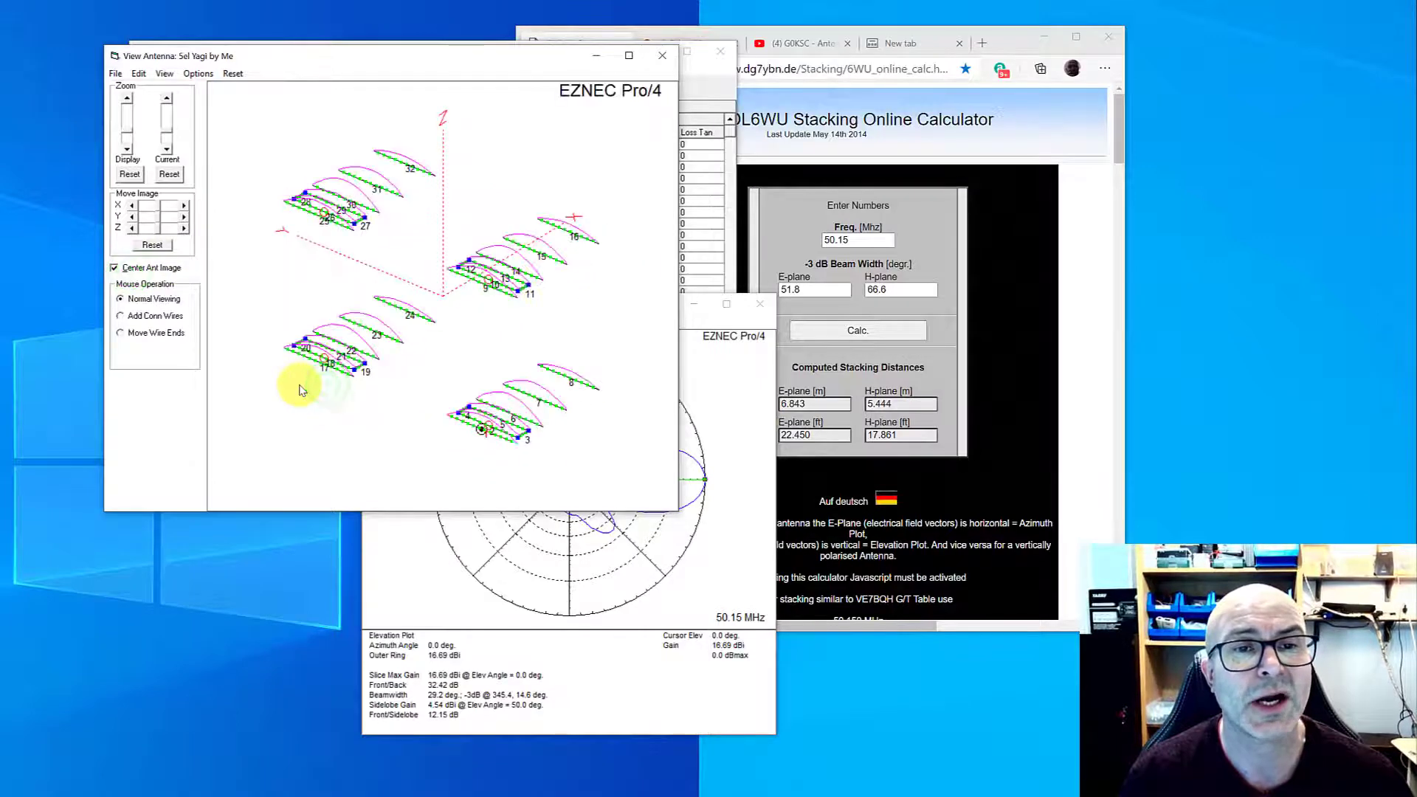
Step: Hide currents, axes, segment dots and wire numbers, then rotate the stack edge-on
{"action": "left_click", "coordinate": [164, 73]}
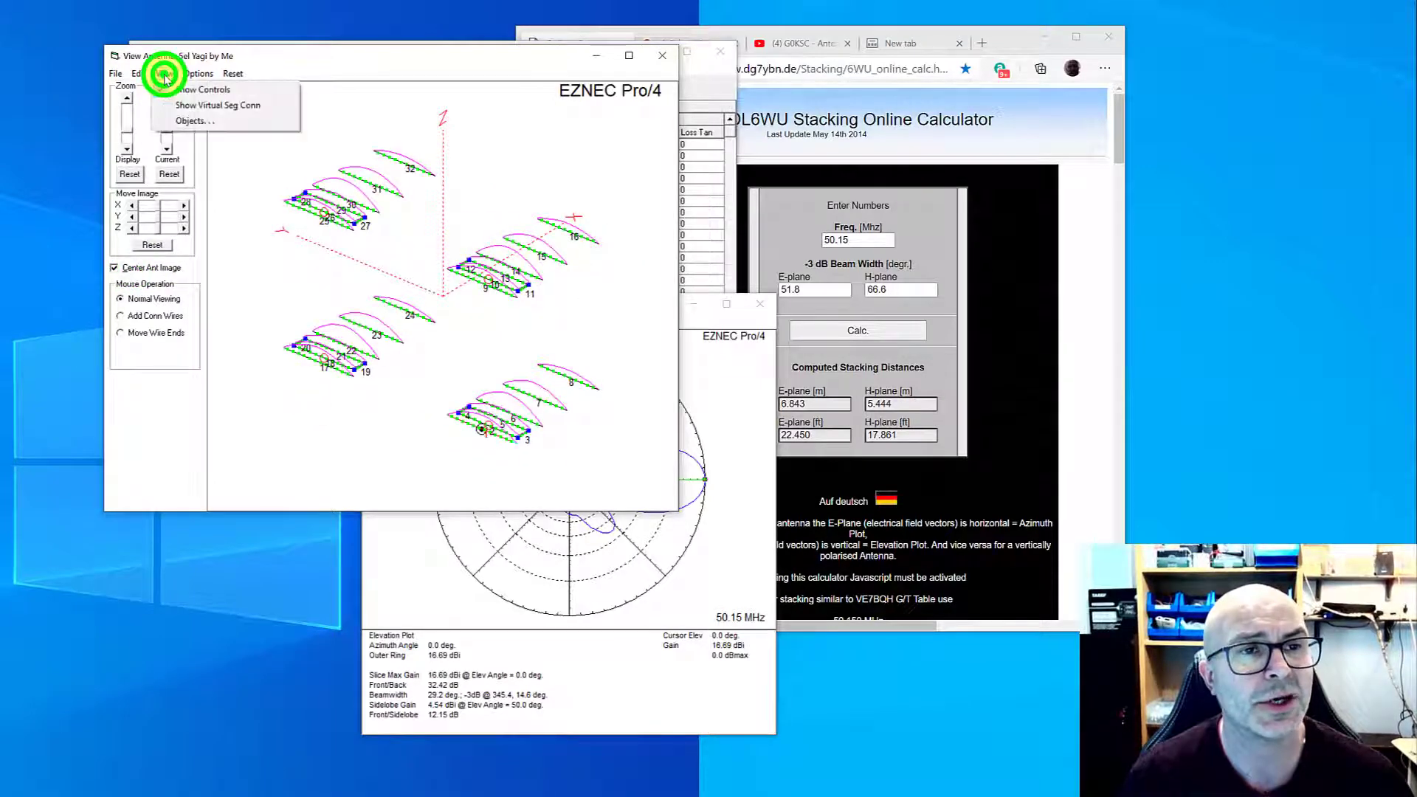
{"action": "left_click", "coordinate": [177, 120]}
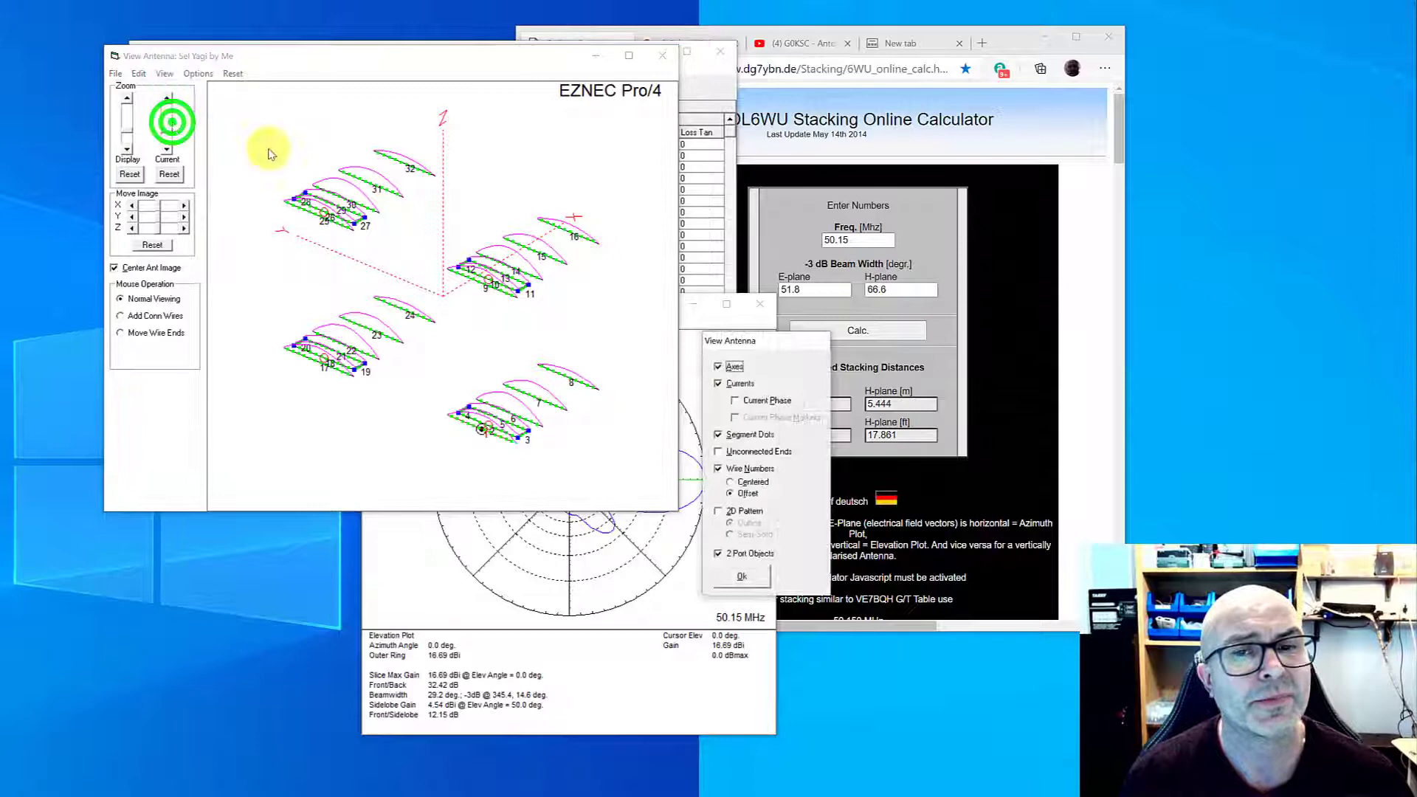
{"action": "left_click", "coordinate": [717, 383]}
{"action": "left_click", "coordinate": [717, 367]}
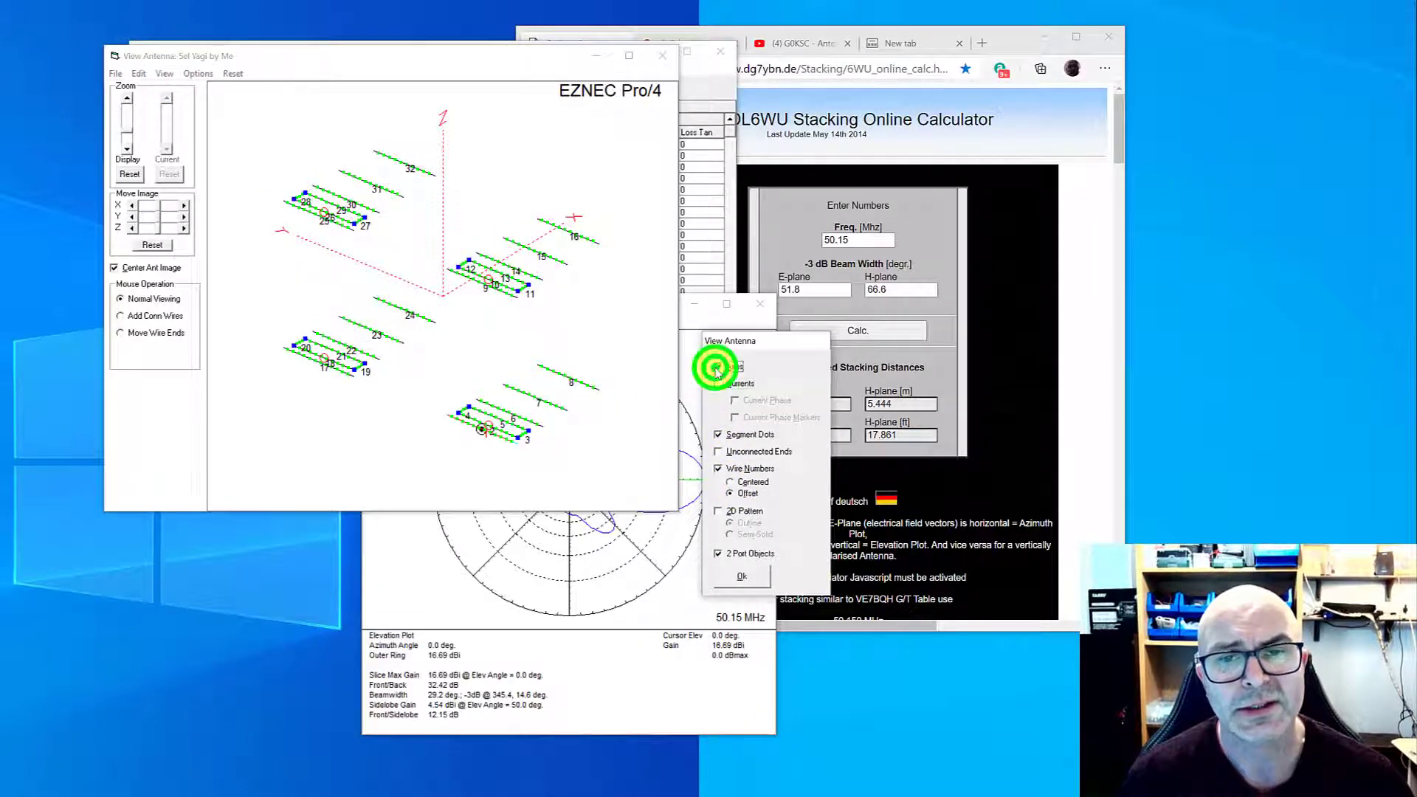
{"action": "left_click", "coordinate": [718, 435]}
{"action": "left_click", "coordinate": [718, 468]}
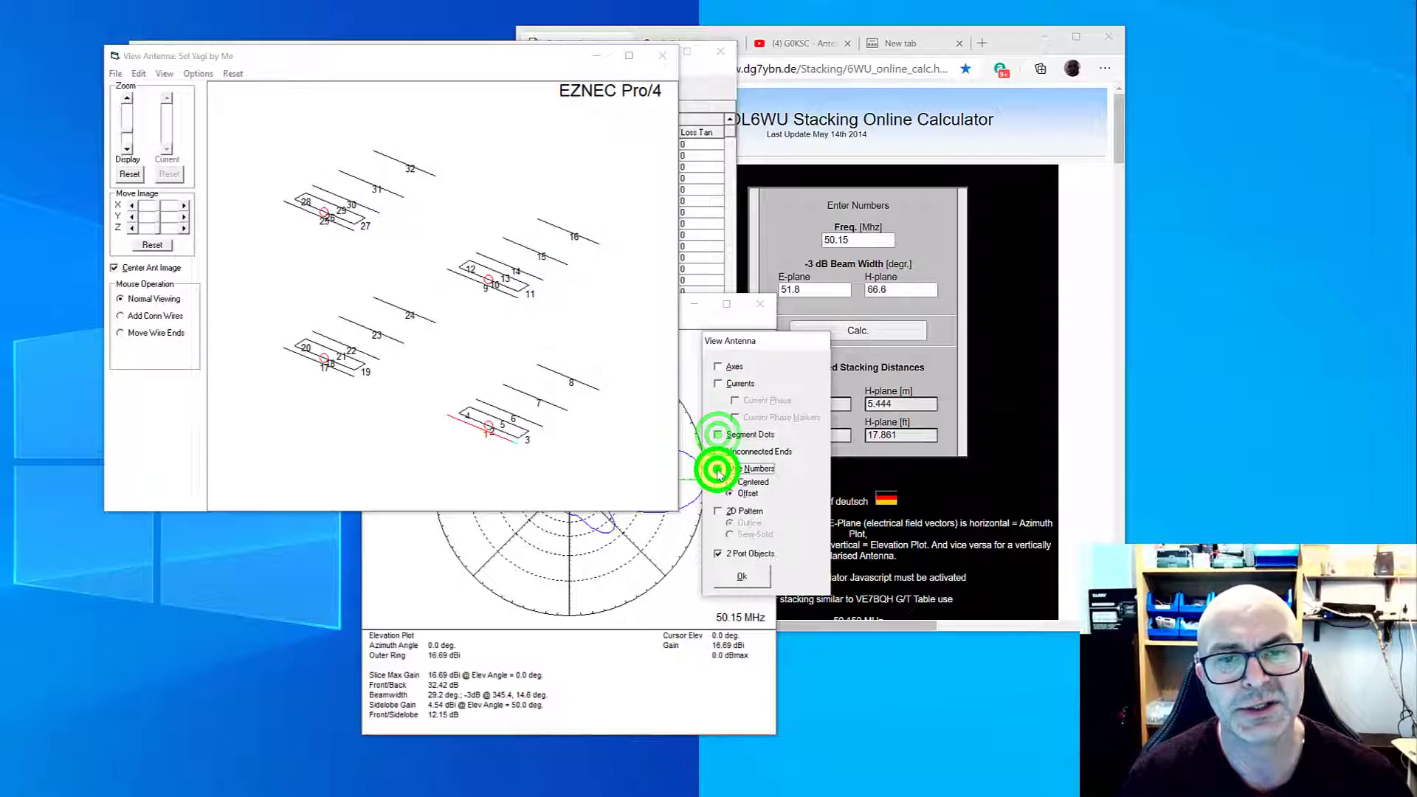
{"action": "left_click", "coordinate": [347, 461]}
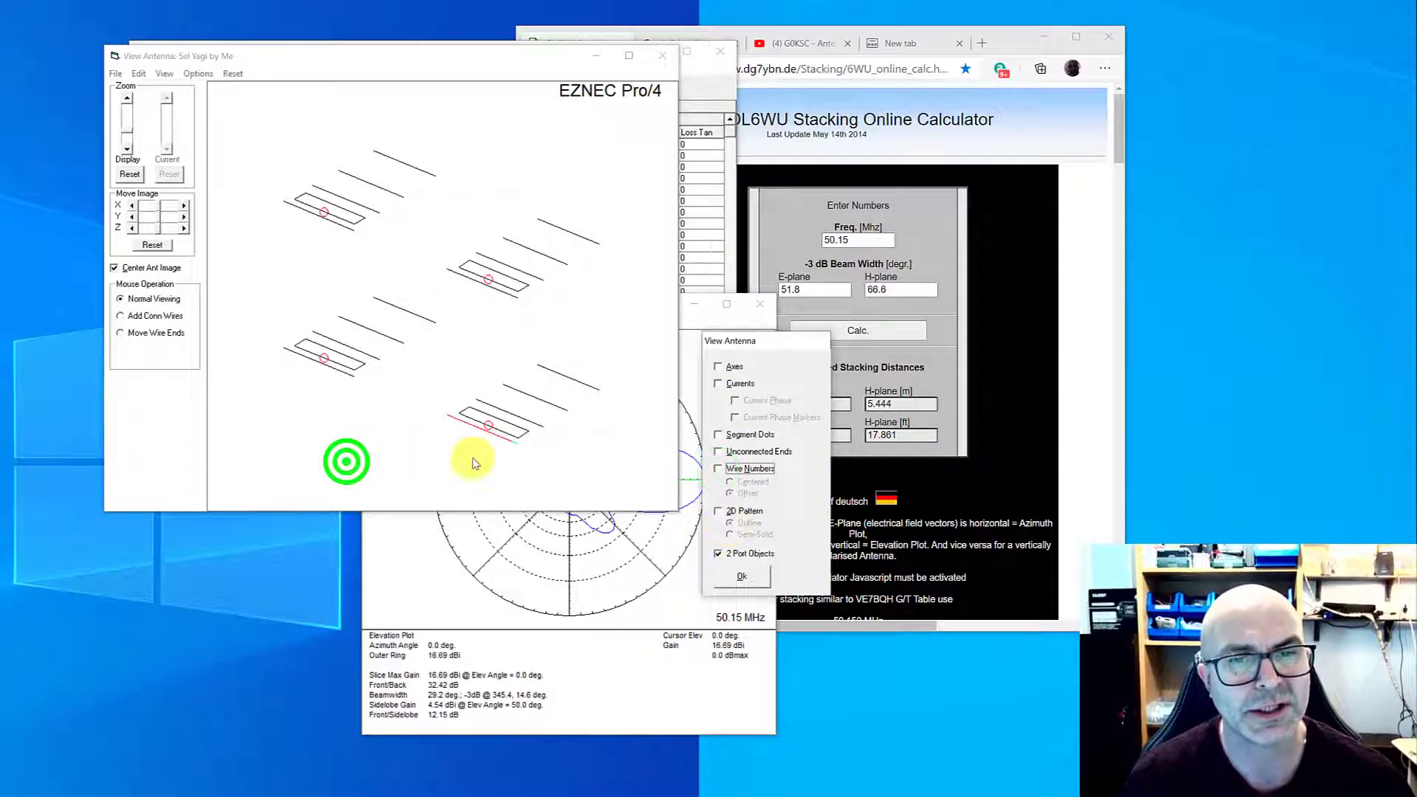
{"action": "left_click", "coordinate": [758, 570]}
{"action": "left_click_drag", "start_coordinate": [576, 439], "coordinate": [497, 373]}
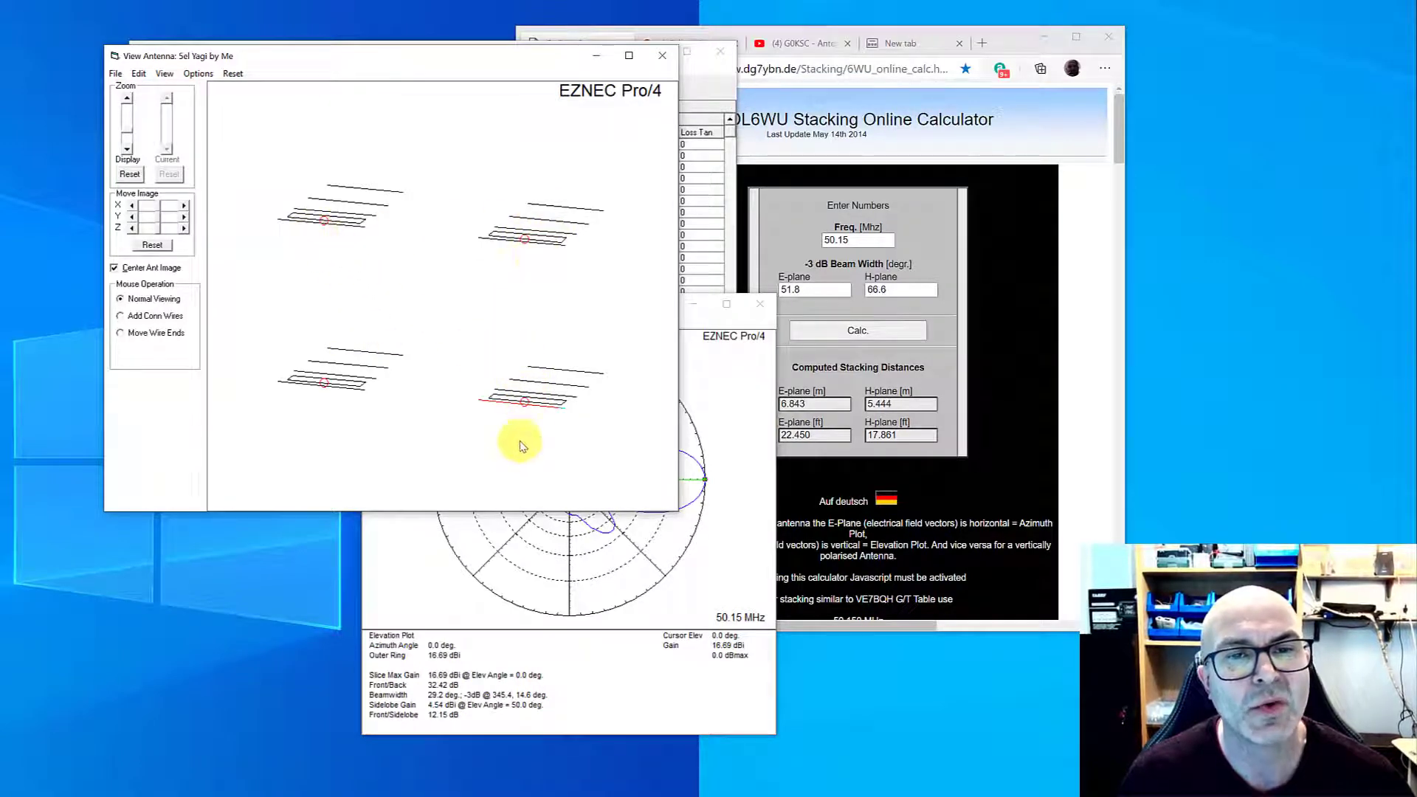
{"action": "left_click_drag", "start_coordinate": [291, 269], "coordinate": [403, 293]}
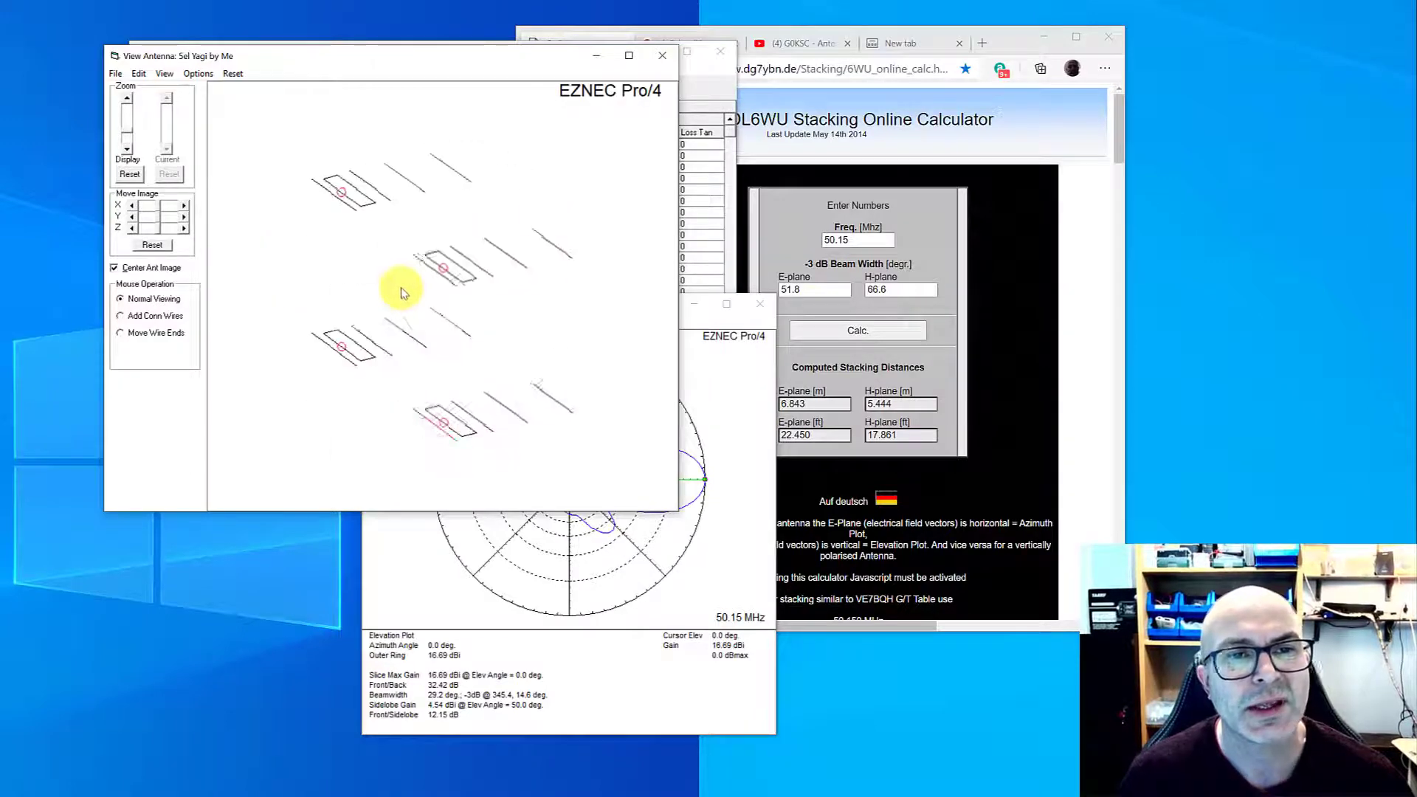
Step: Close the 3D view and plot the four-bay stack's azimuth pattern
{"action": "left_click", "coordinate": [694, 322]}
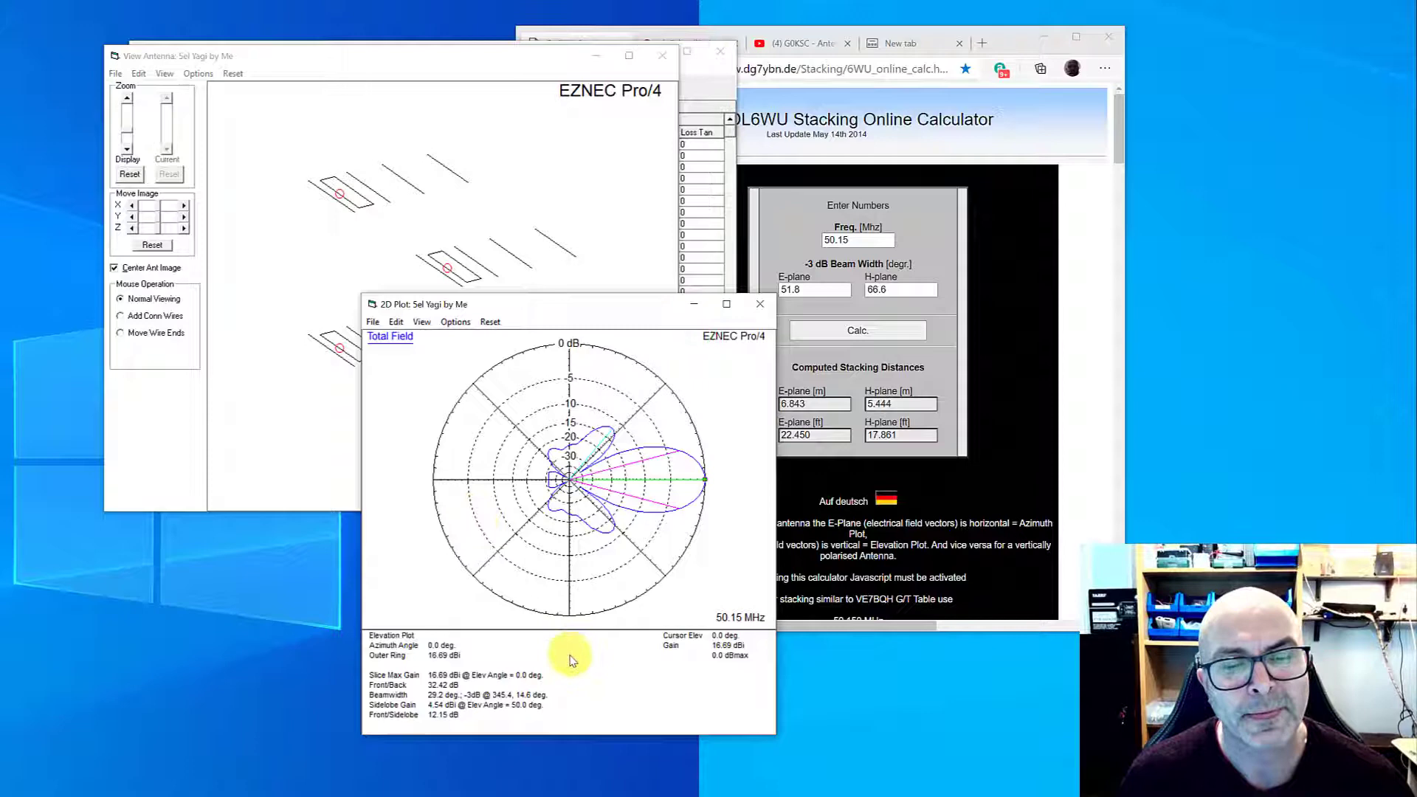
{"action": "left_click", "coordinate": [664, 58]}
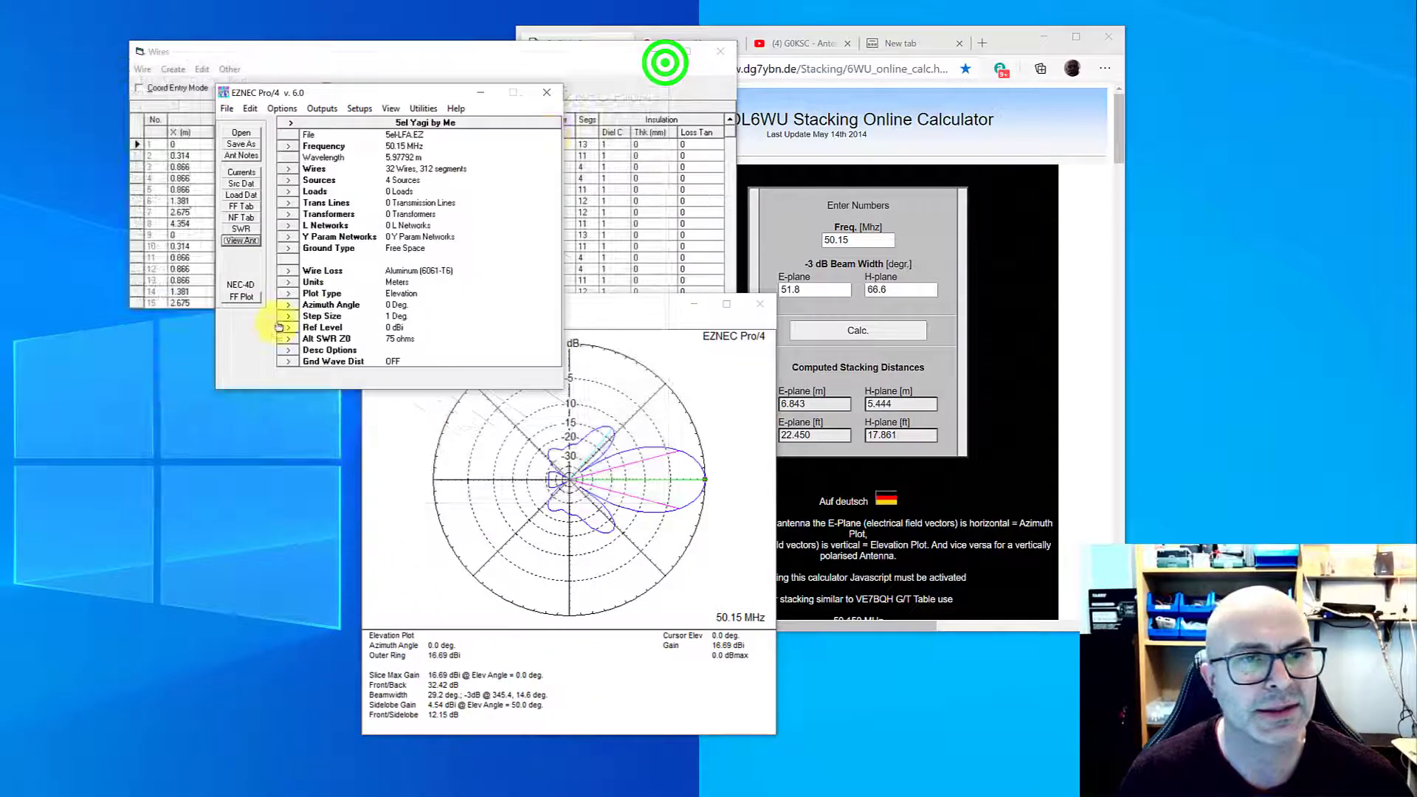
{"action": "left_click", "coordinate": [287, 294]}
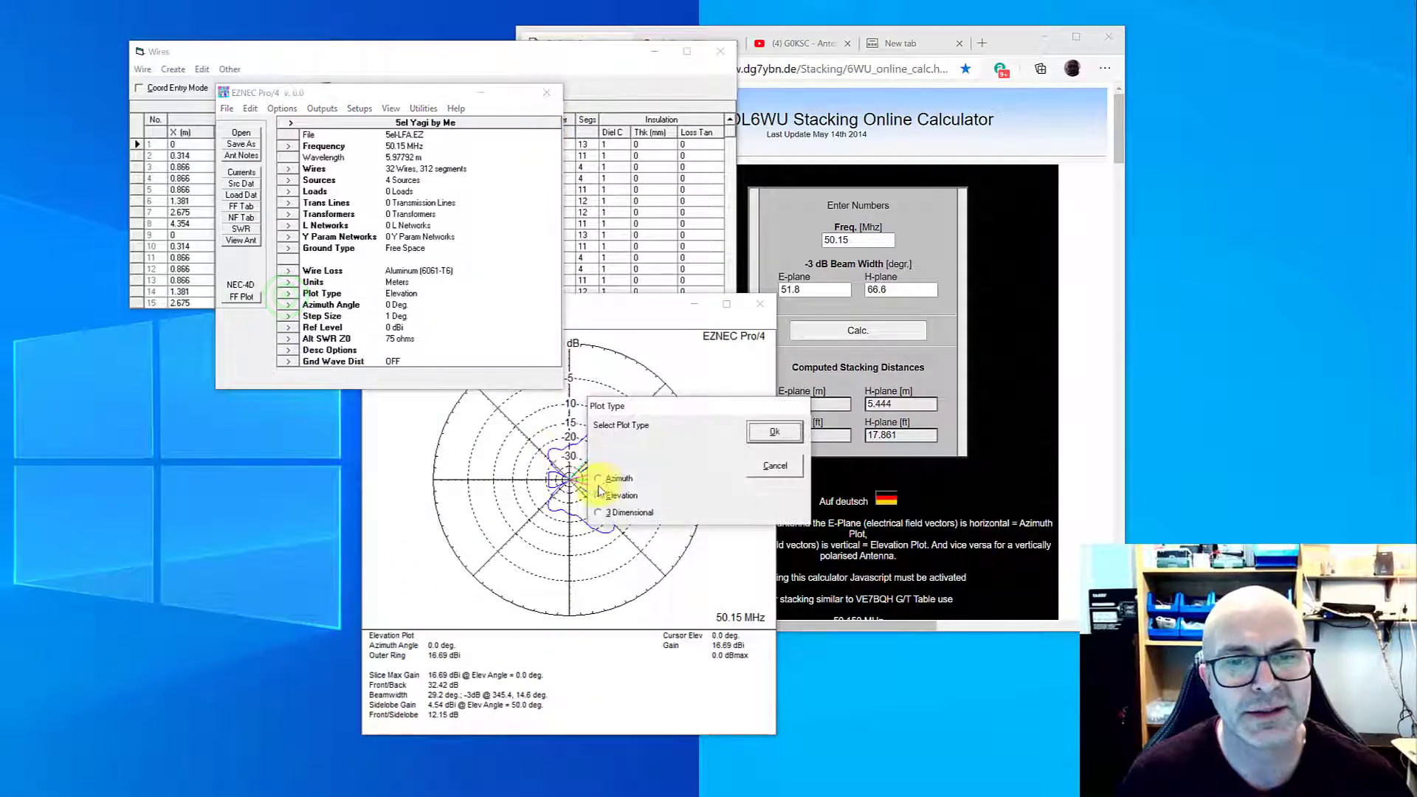
{"action": "left_click", "coordinate": [599, 478]}
{"action": "left_click", "coordinate": [754, 427]}
{"action": "left_click", "coordinate": [243, 296]}
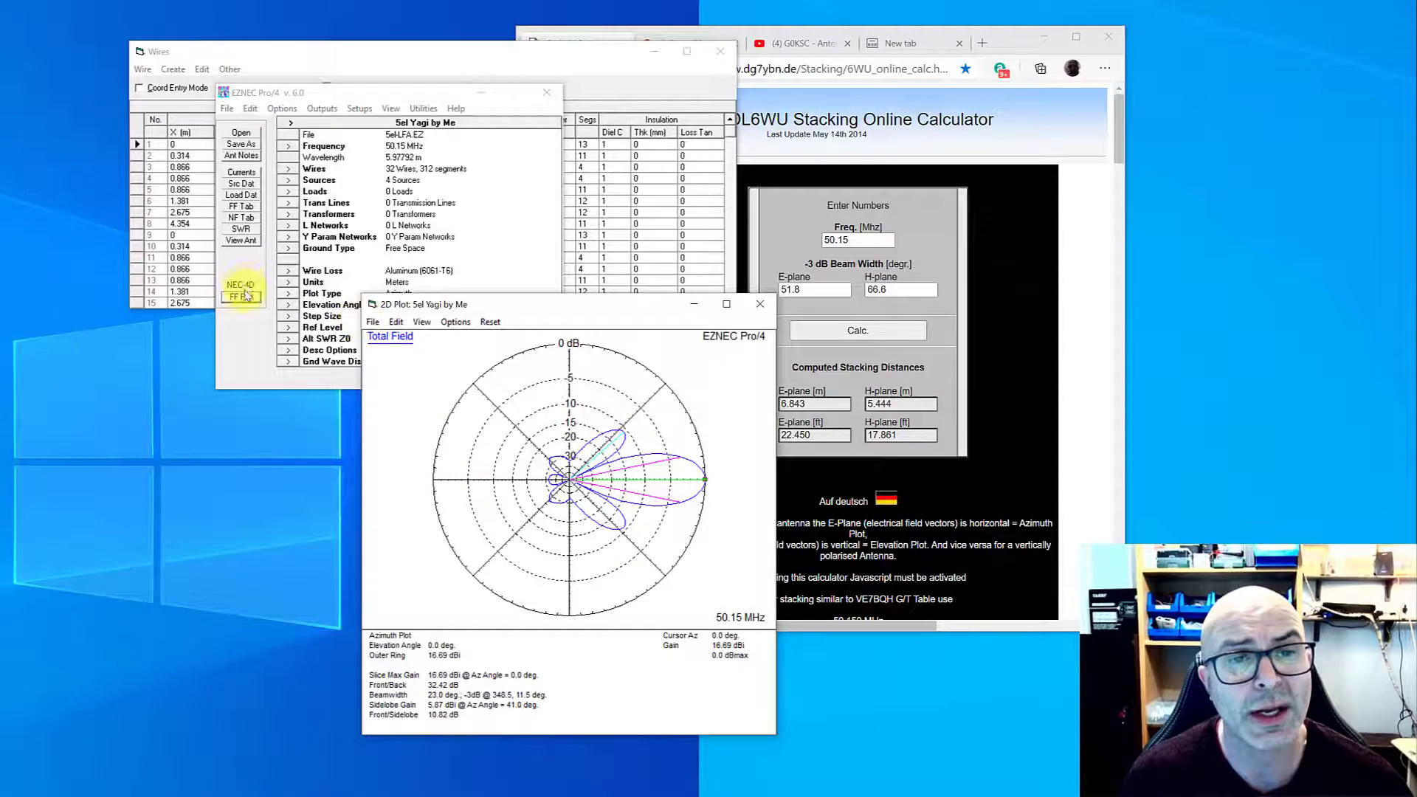
Step: Switch back to Elevation and plot it: 16.69 dBi gain, 29.2° beamwidth
{"action": "left_click", "coordinate": [285, 298]}
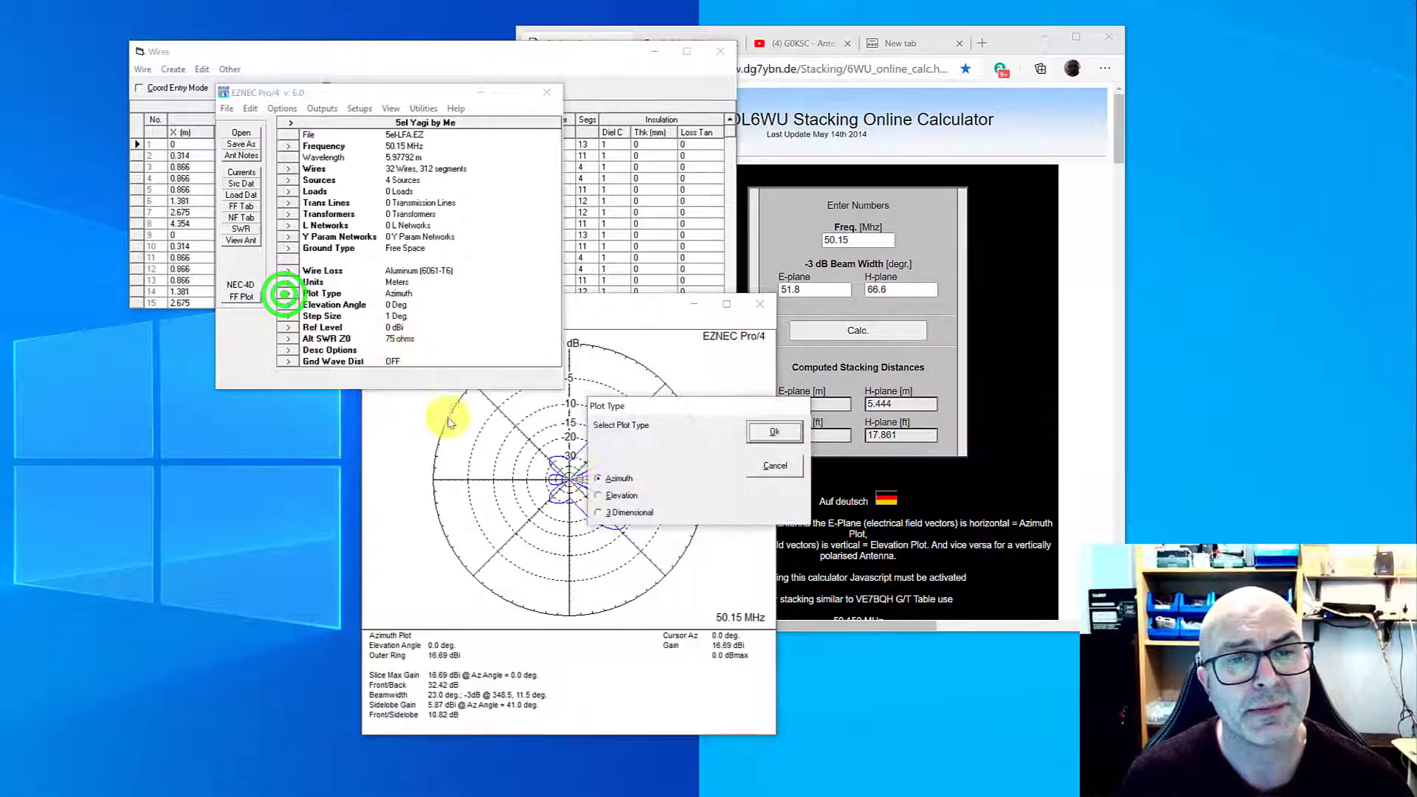
{"action": "left_click", "coordinate": [609, 497]}
{"action": "left_click", "coordinate": [773, 433]}
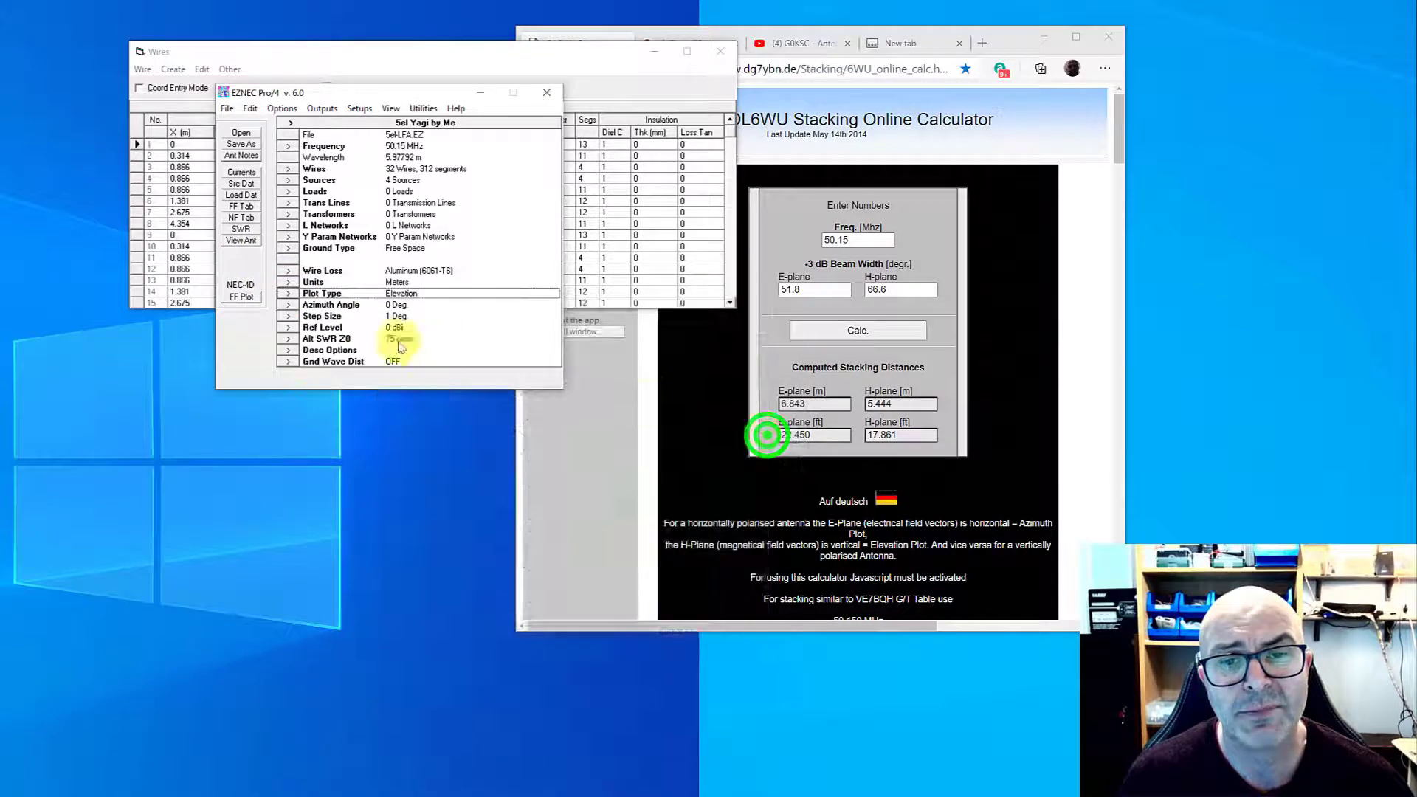
{"action": "left_click", "coordinate": [238, 295]}
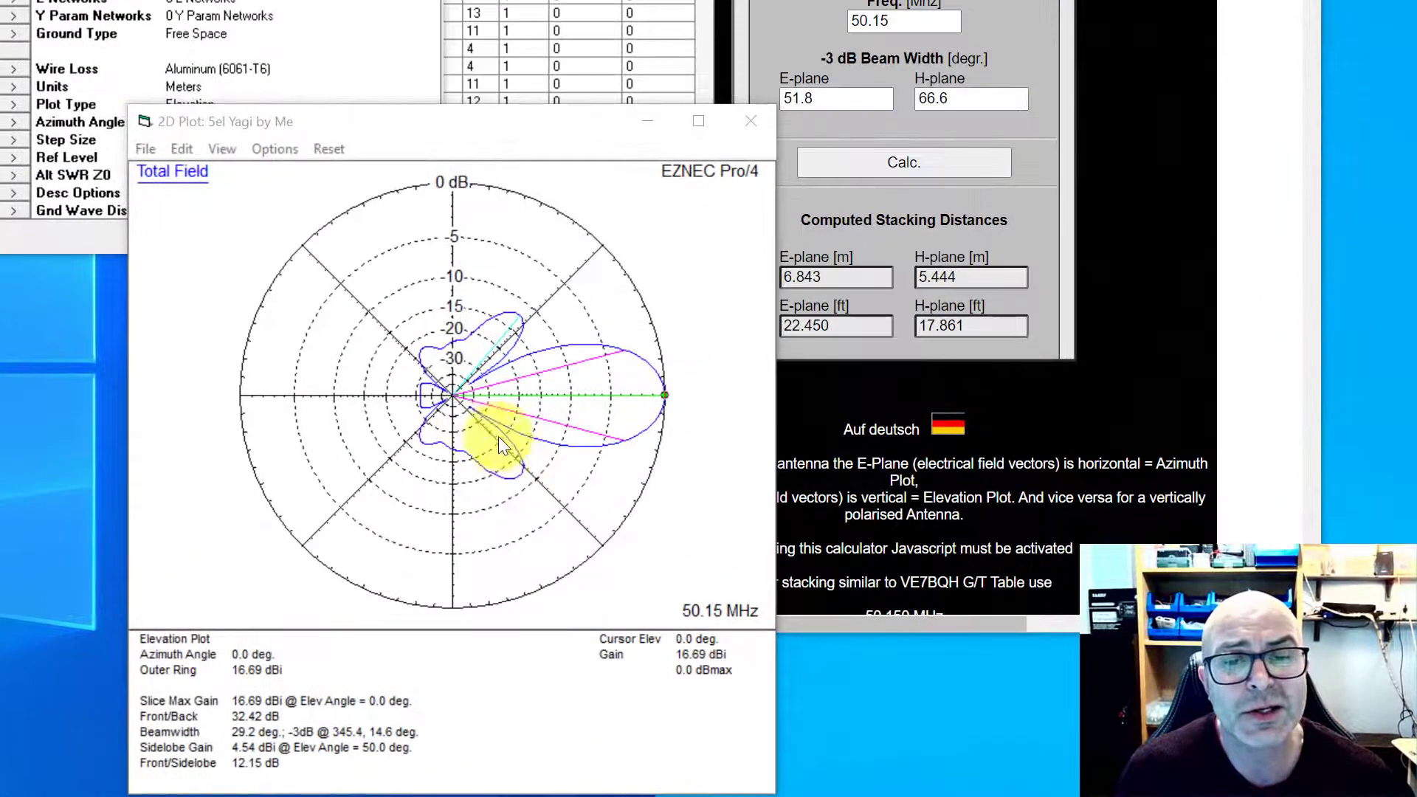
Step: Read the −50° side lobe on the elevation plot: 4.54 dBi, 12.15 dB below the main lobe
{"action": "left_click", "coordinate": [518, 476]}
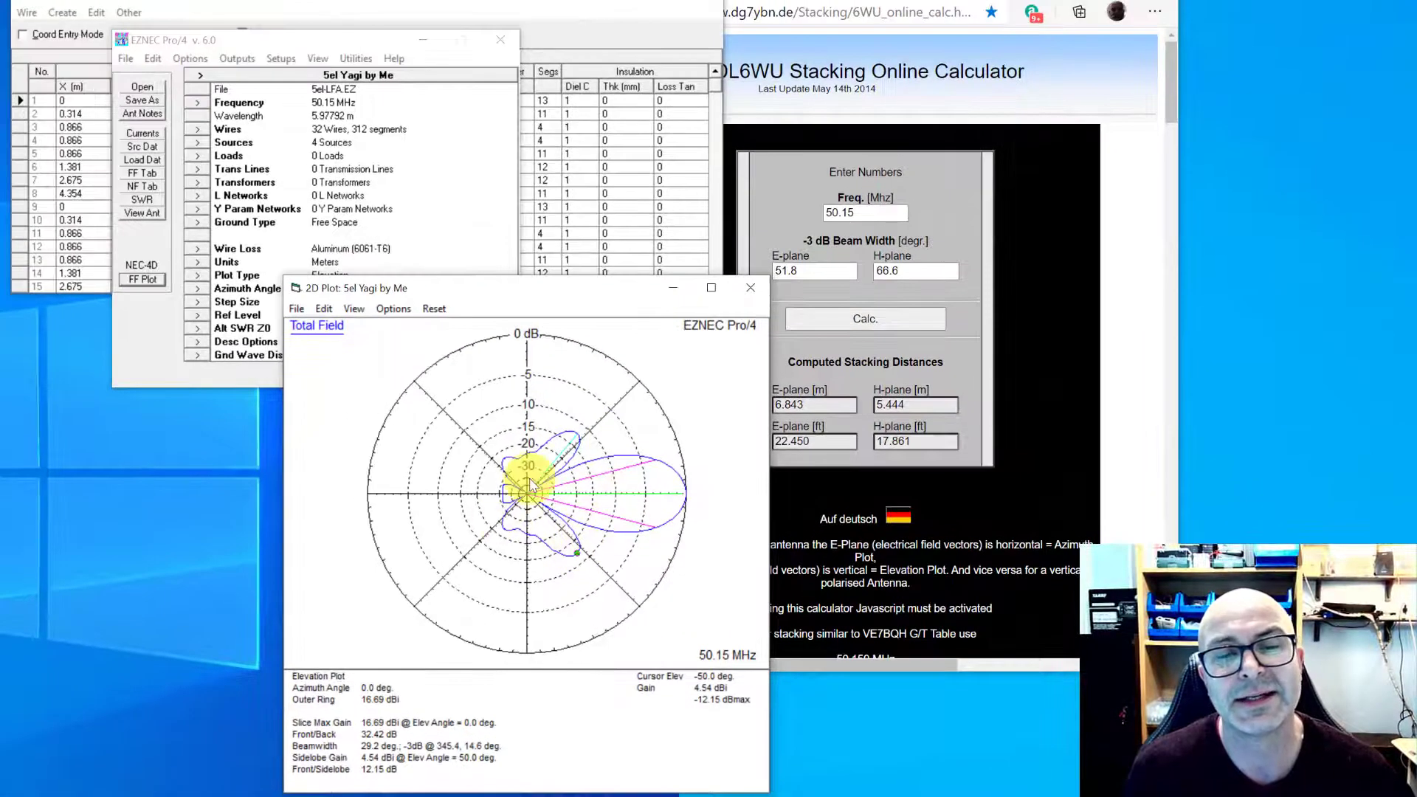
Step: Undo the earlier plot type change in the main EZNEC window
{"action": "left_click", "coordinate": [132, 243]}
{"action": "left_click", "coordinate": [95, 13]}
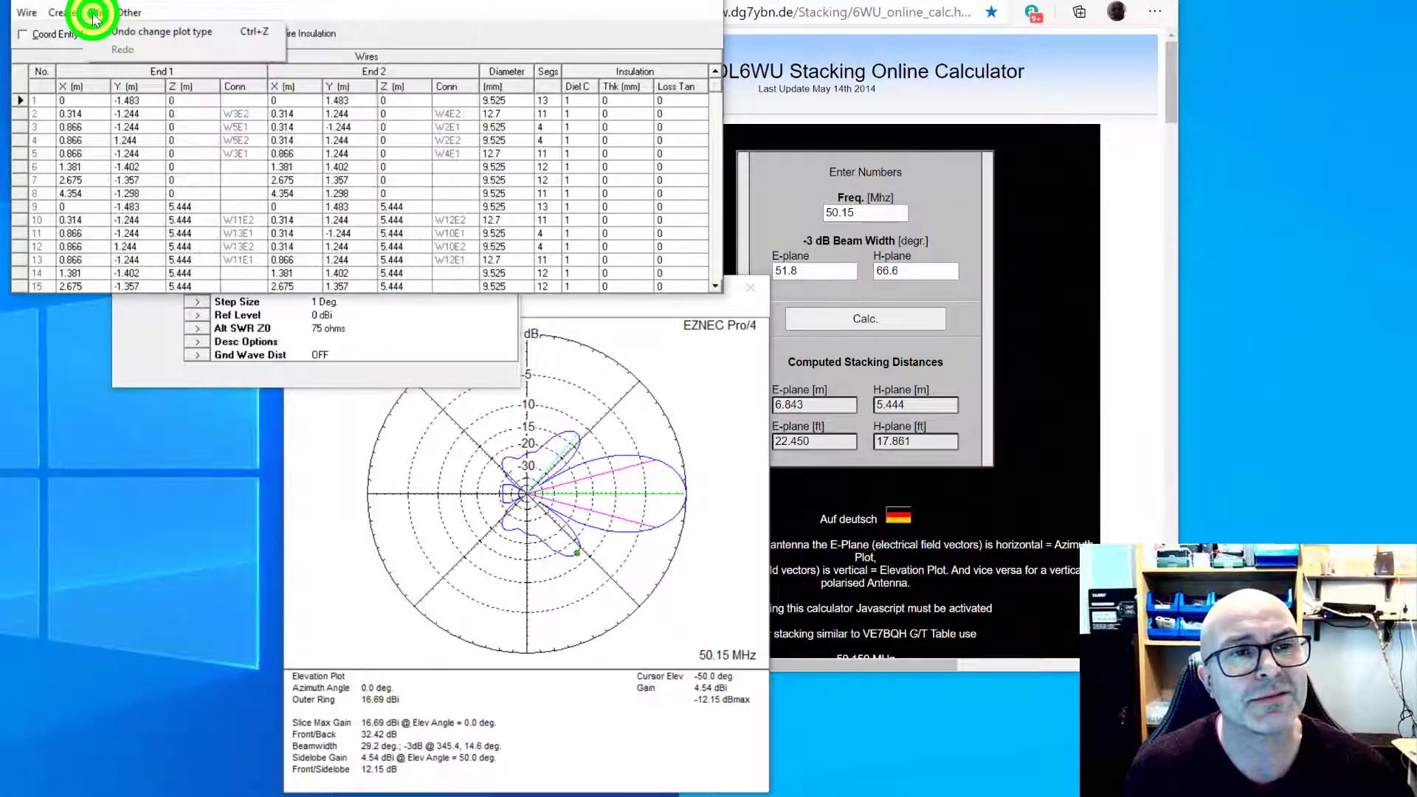
{"action": "left_click", "coordinate": [107, 31]}
{"action": "left_click", "coordinate": [96, 12]}
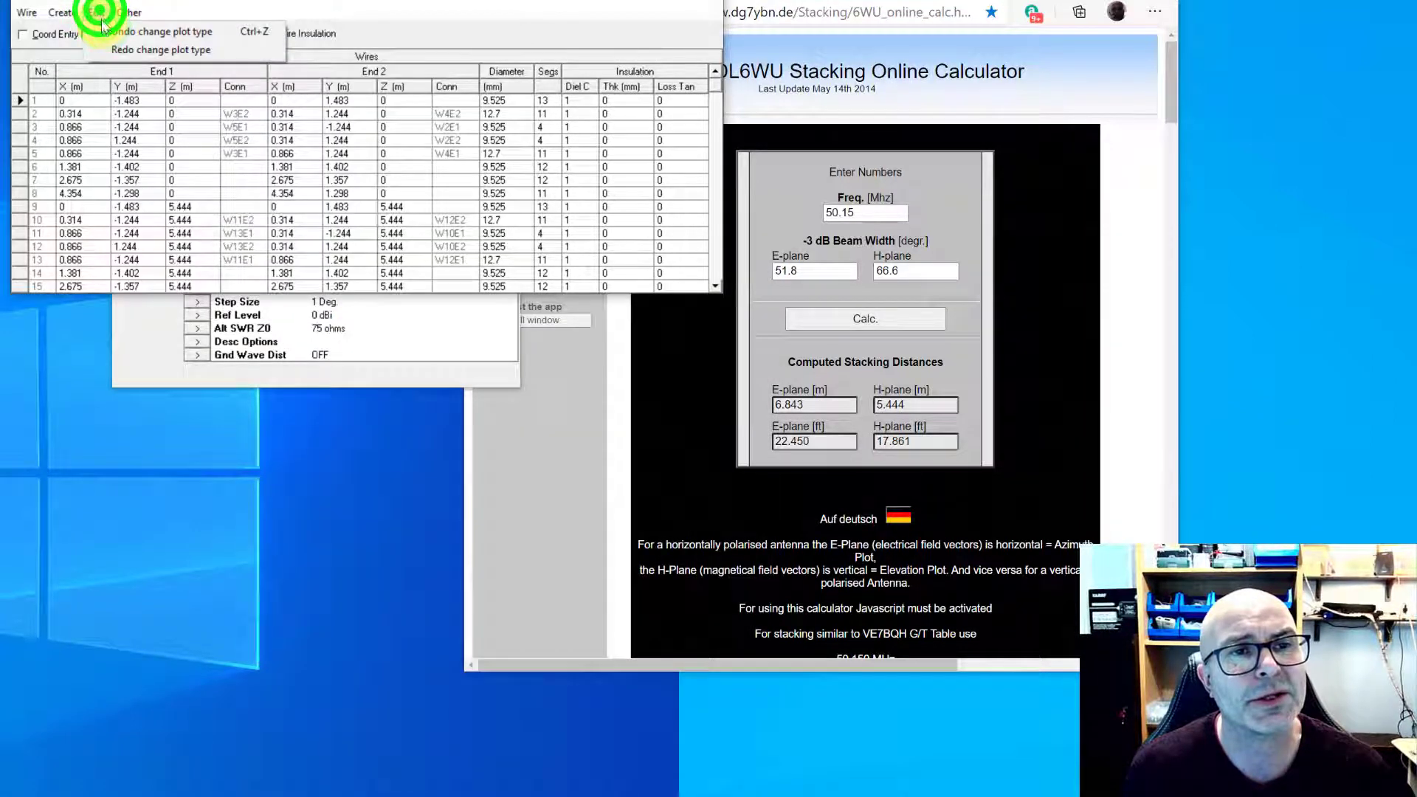
Step: Delete wires 9 through 32 and confirm removing the 24 wires and their sources
{"action": "left_click", "coordinate": [22, 13]}
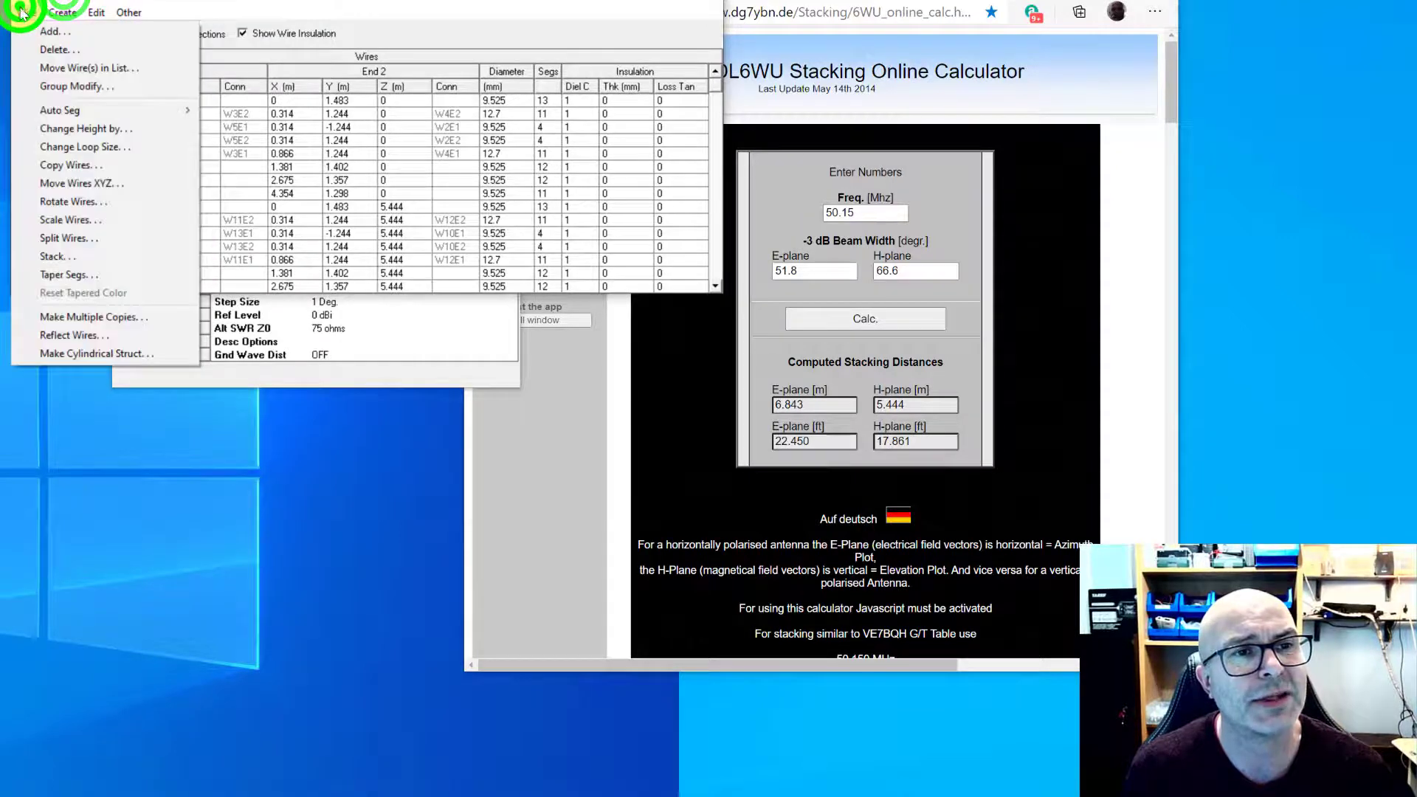
{"action": "left_click", "coordinate": [37, 50]}
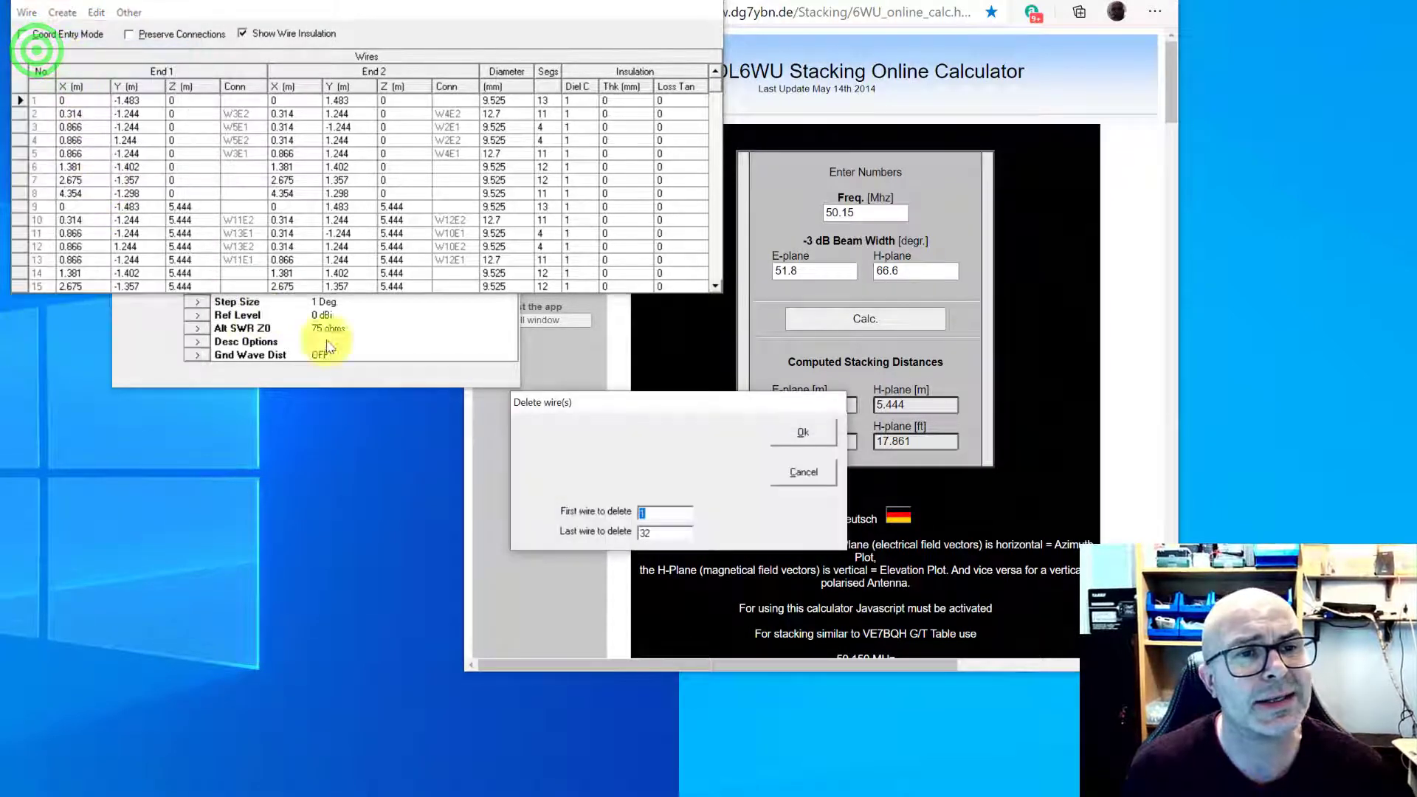
{"action": "type", "text": "9"}
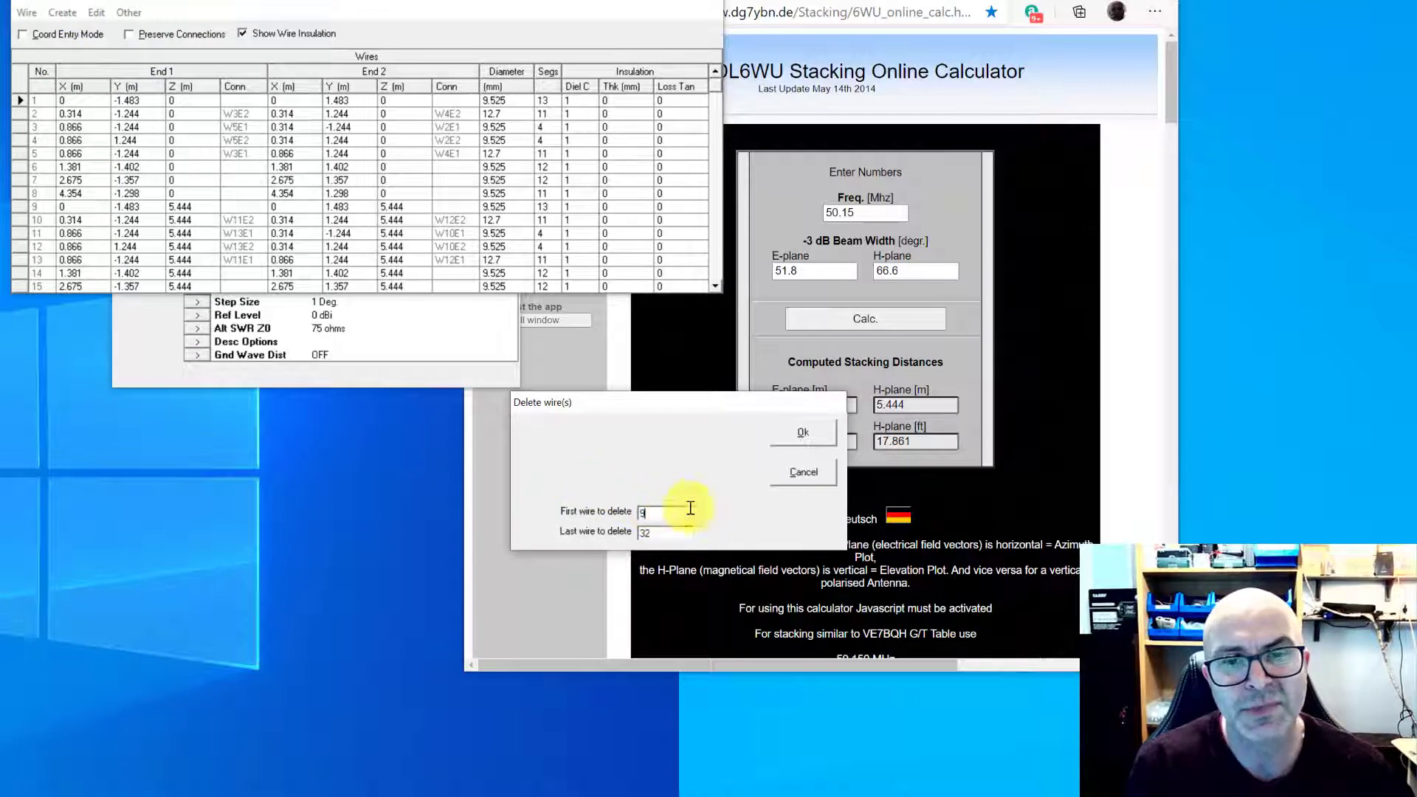
{"action": "left_click", "coordinate": [800, 435]}
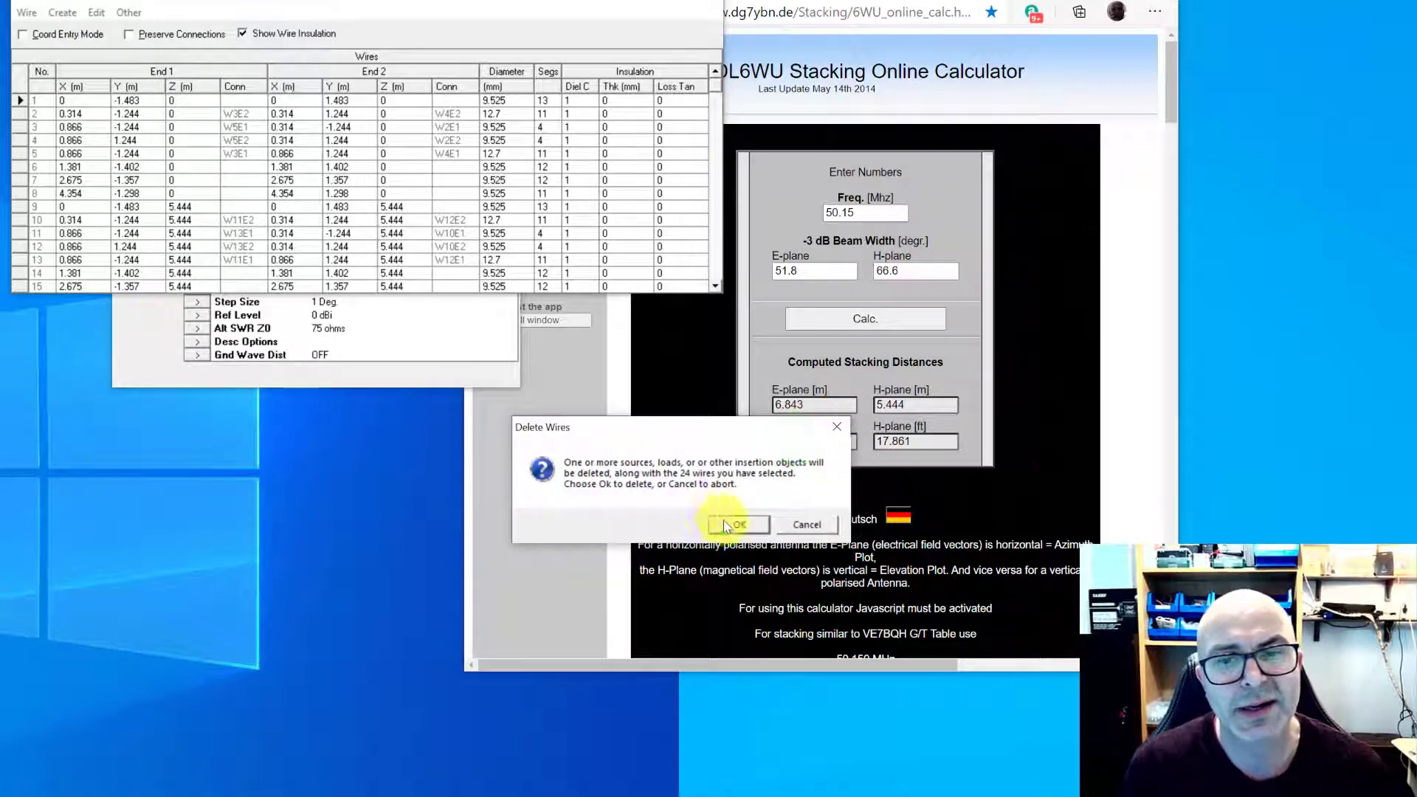
{"action": "left_click", "coordinate": [724, 526]}
Step: View the remaining single 8-wire Yagi's geometry, then close the view
{"action": "left_click", "coordinate": [152, 320]}
{"action": "left_click", "coordinate": [126, 213]}
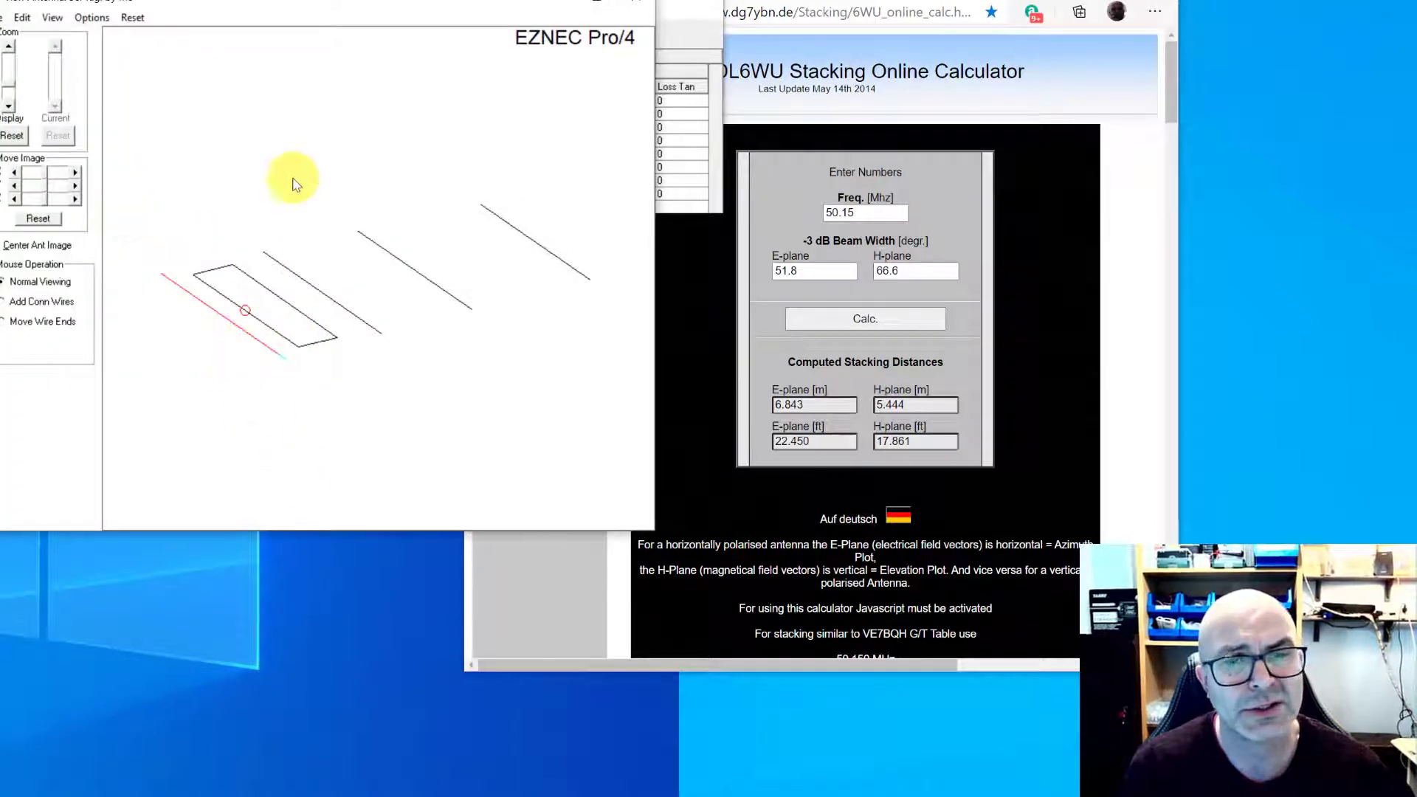
{"action": "left_click", "coordinate": [635, 5]}
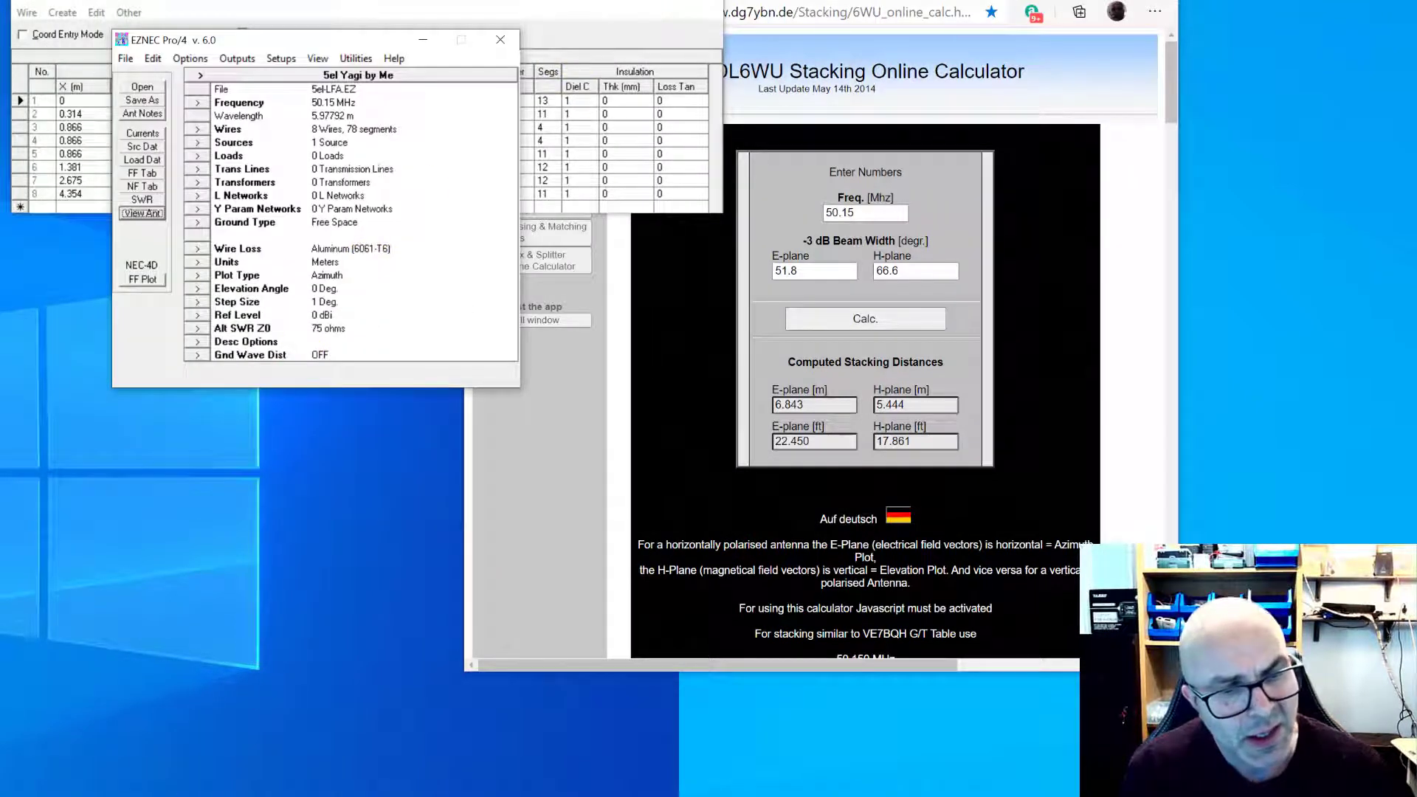
Step: Launch Windows Calculator and move its window to mid-screen
{"action": "key", "text": "super"}
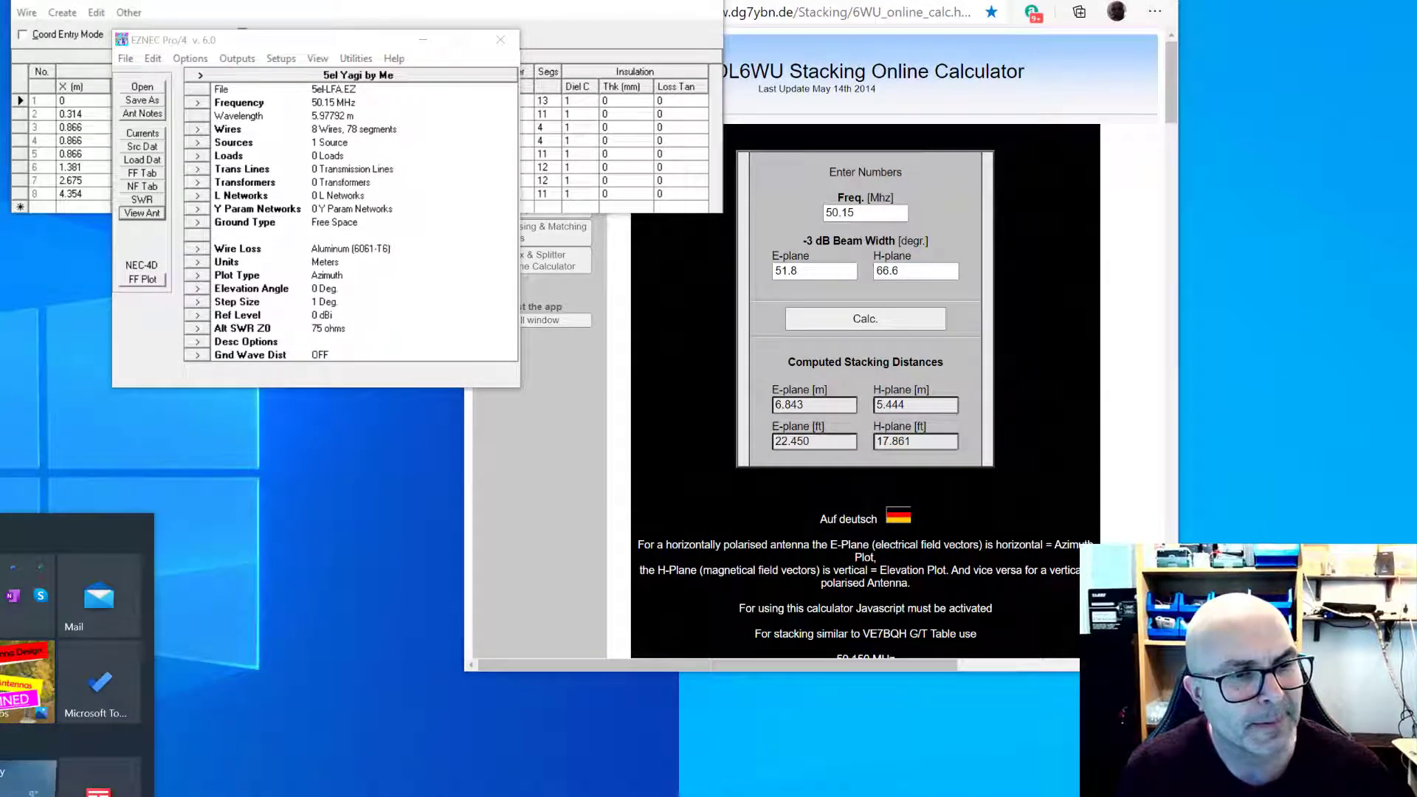
{"action": "key", "text": "XF86Calculator"}
{"action": "left_click", "coordinate": [1401, 427]}
{"action": "left_click_drag", "start_coordinate": [1400, 427], "coordinate": [522, 307]}
Step: Compute 6.843 minus 10% to get 6.1587
{"action": "left_click", "coordinate": [552, 618]}
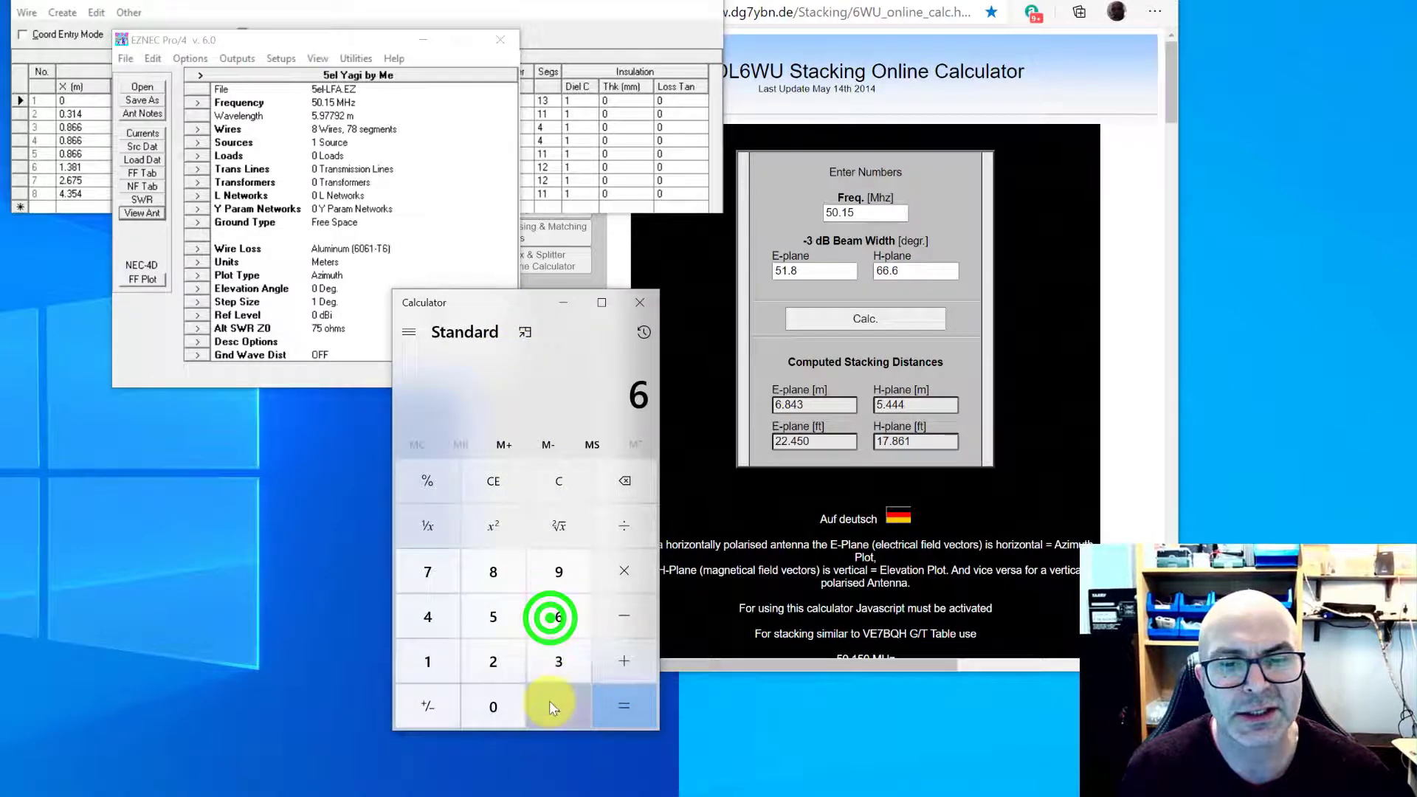
{"action": "left_click", "coordinate": [551, 703]}
{"action": "left_click", "coordinate": [502, 574]}
{"action": "left_click", "coordinate": [428, 610]}
{"action": "left_click", "coordinate": [550, 653]}
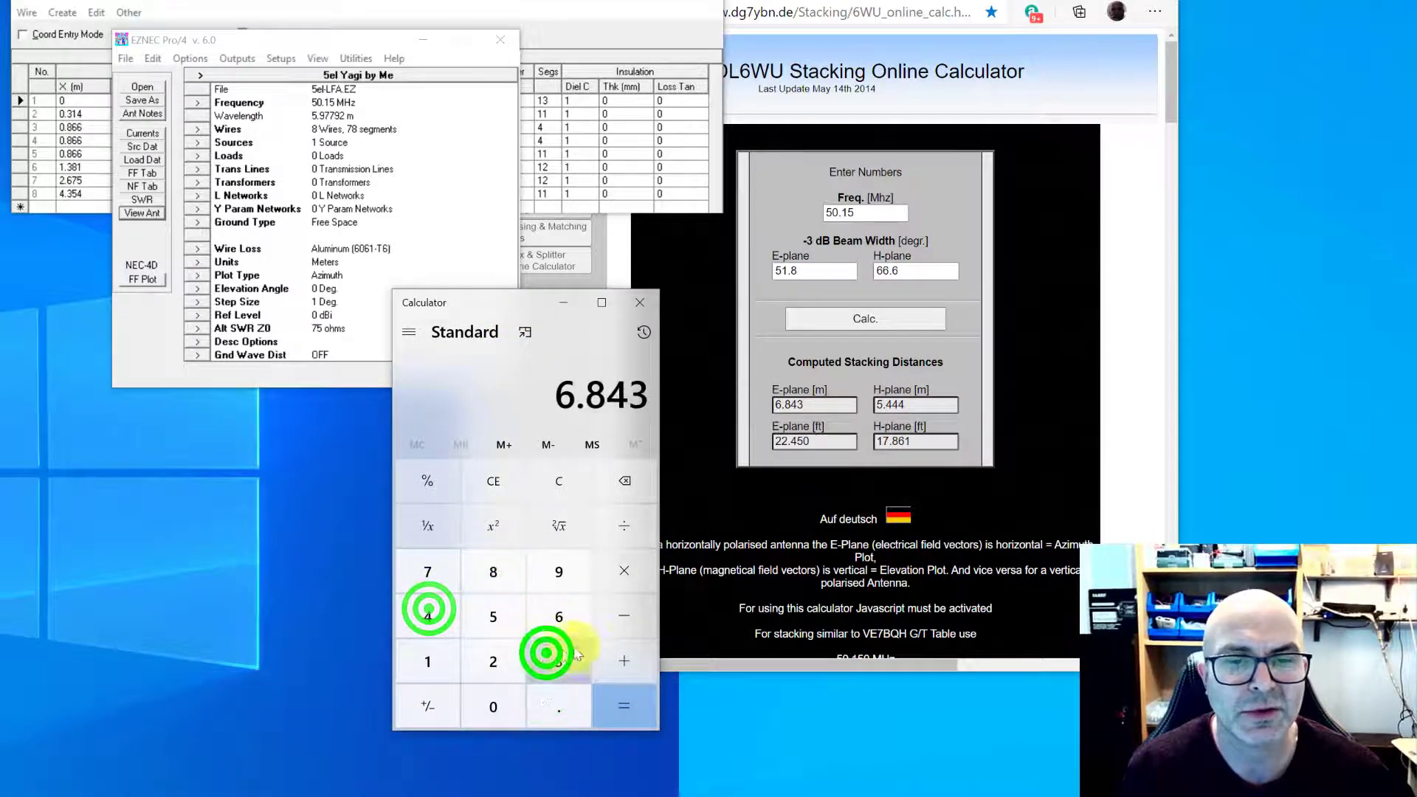
{"action": "left_click", "coordinate": [610, 620]}
{"action": "left_click", "coordinate": [432, 655]}
{"action": "left_click", "coordinate": [470, 697]}
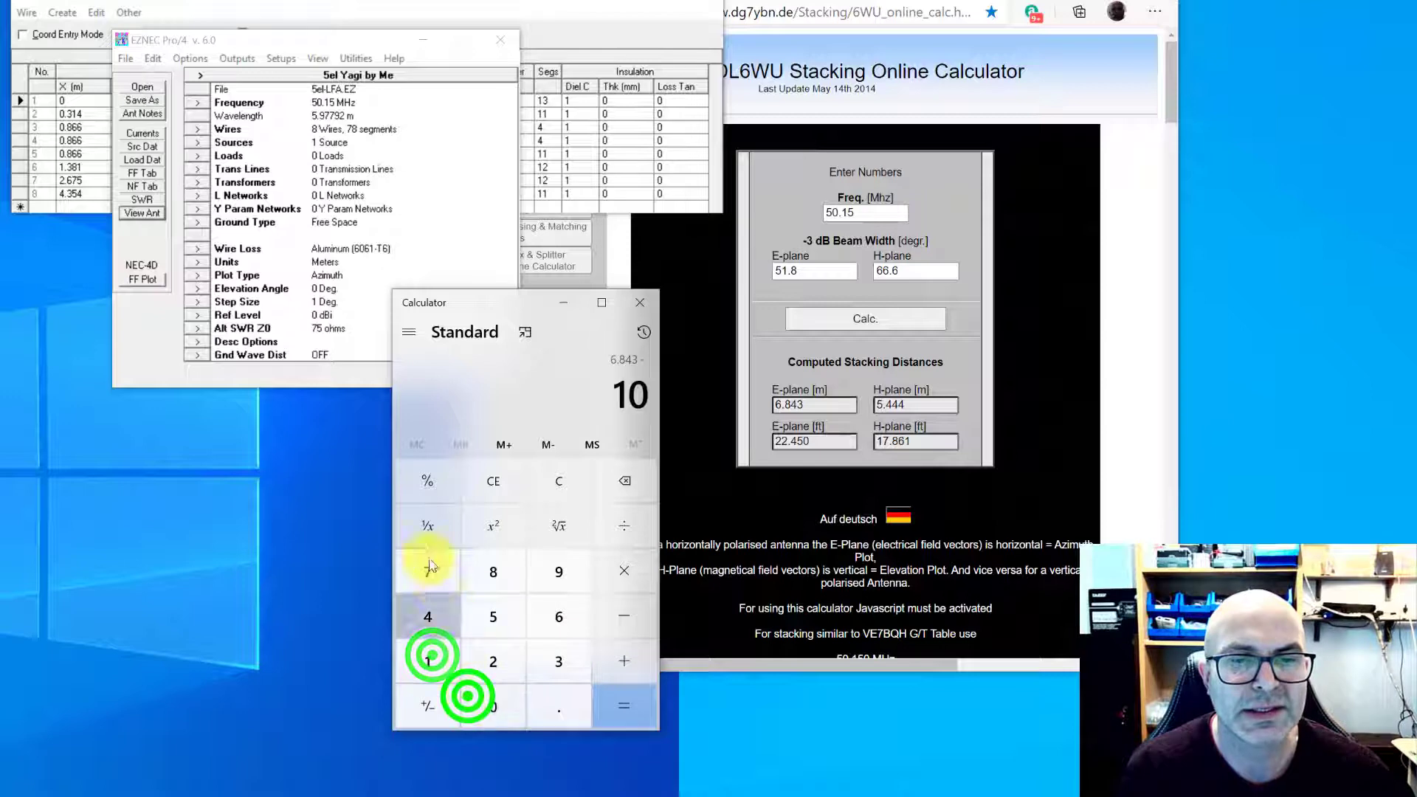
{"action": "left_click", "coordinate": [415, 484]}
{"action": "left_click", "coordinate": [630, 710]}
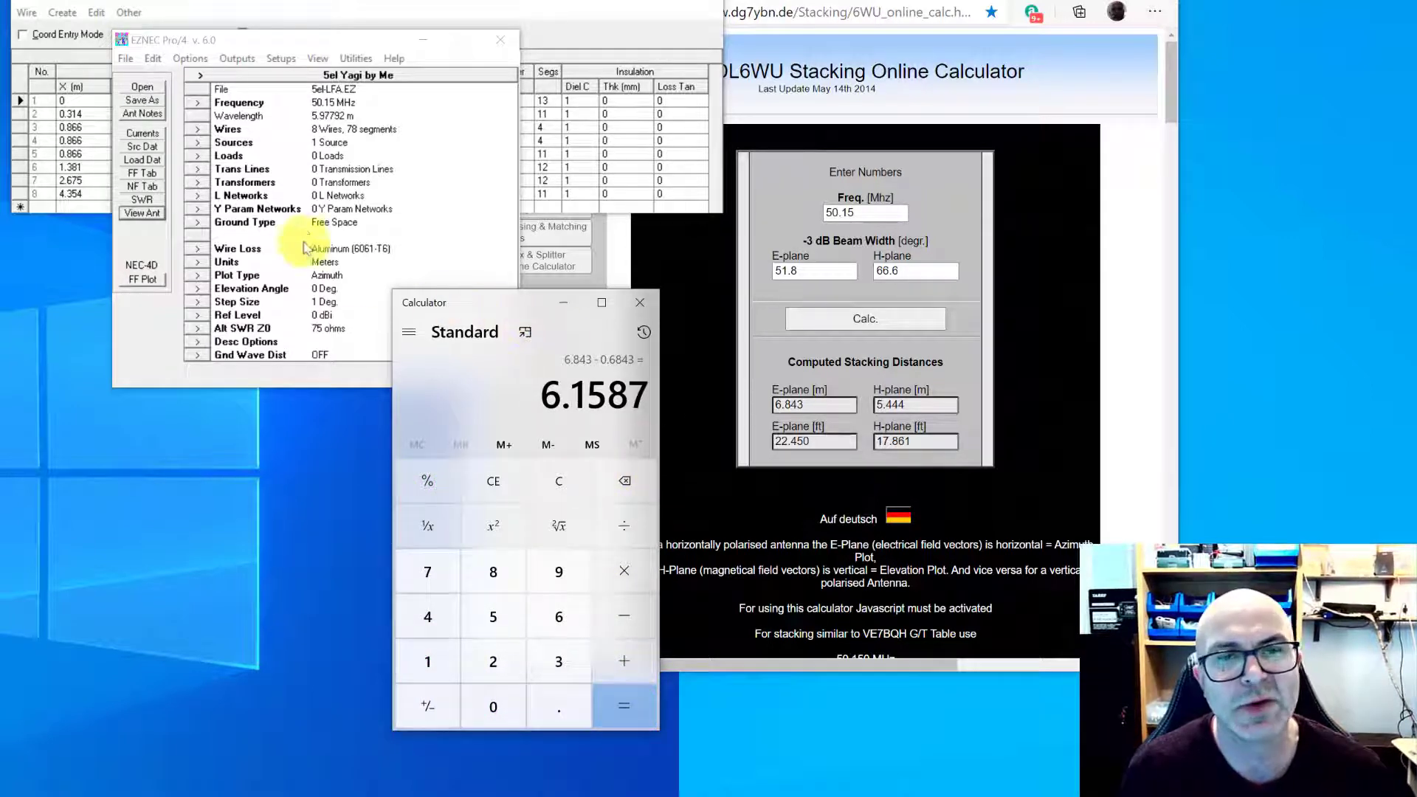
Step: Copy wires 1–8 with a Y offset of 6.15 m to create the second Yagi
{"action": "left_click", "coordinate": [25, 15]}
{"action": "left_click", "coordinate": [25, 15]}
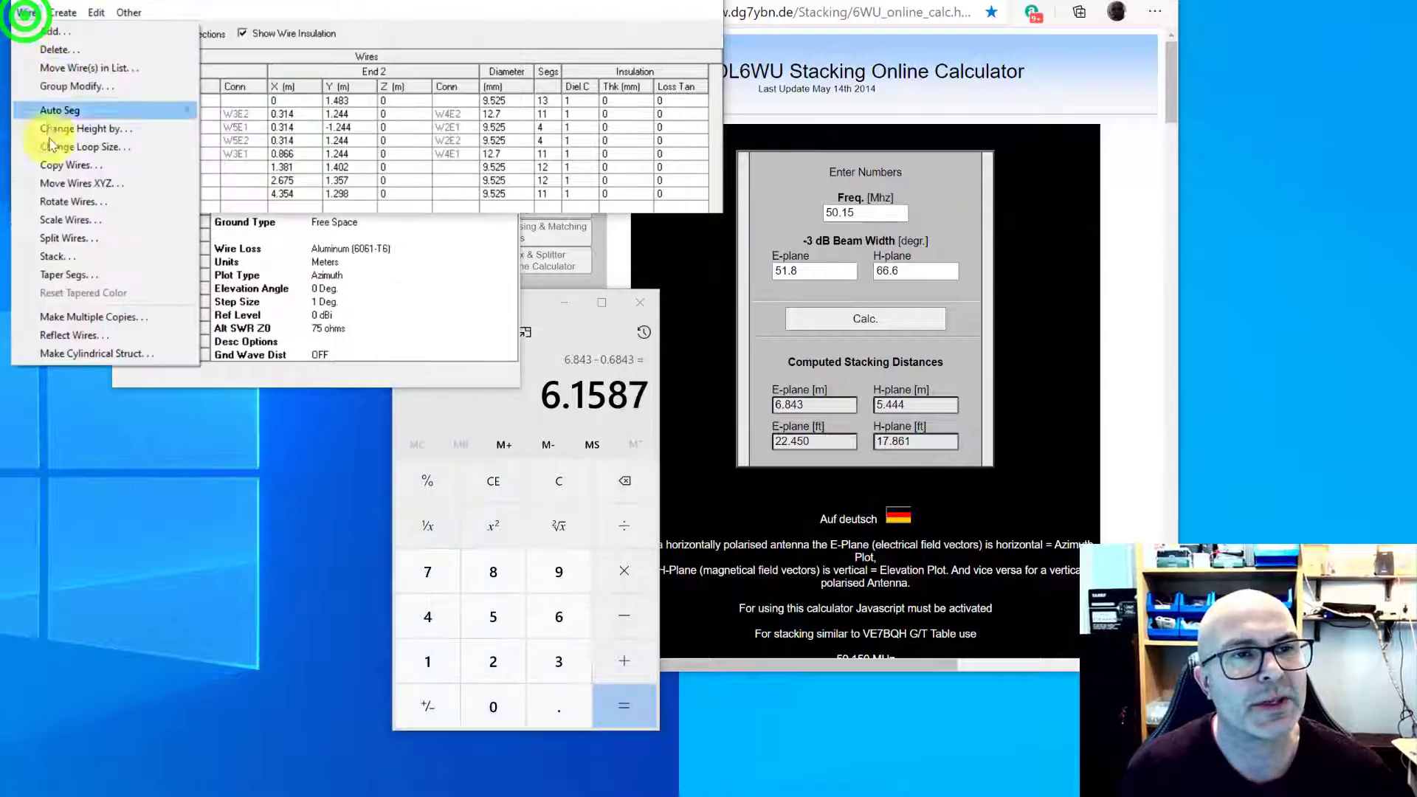
{"action": "left_click", "coordinate": [56, 164]}
{"action": "left_click", "coordinate": [650, 496]}
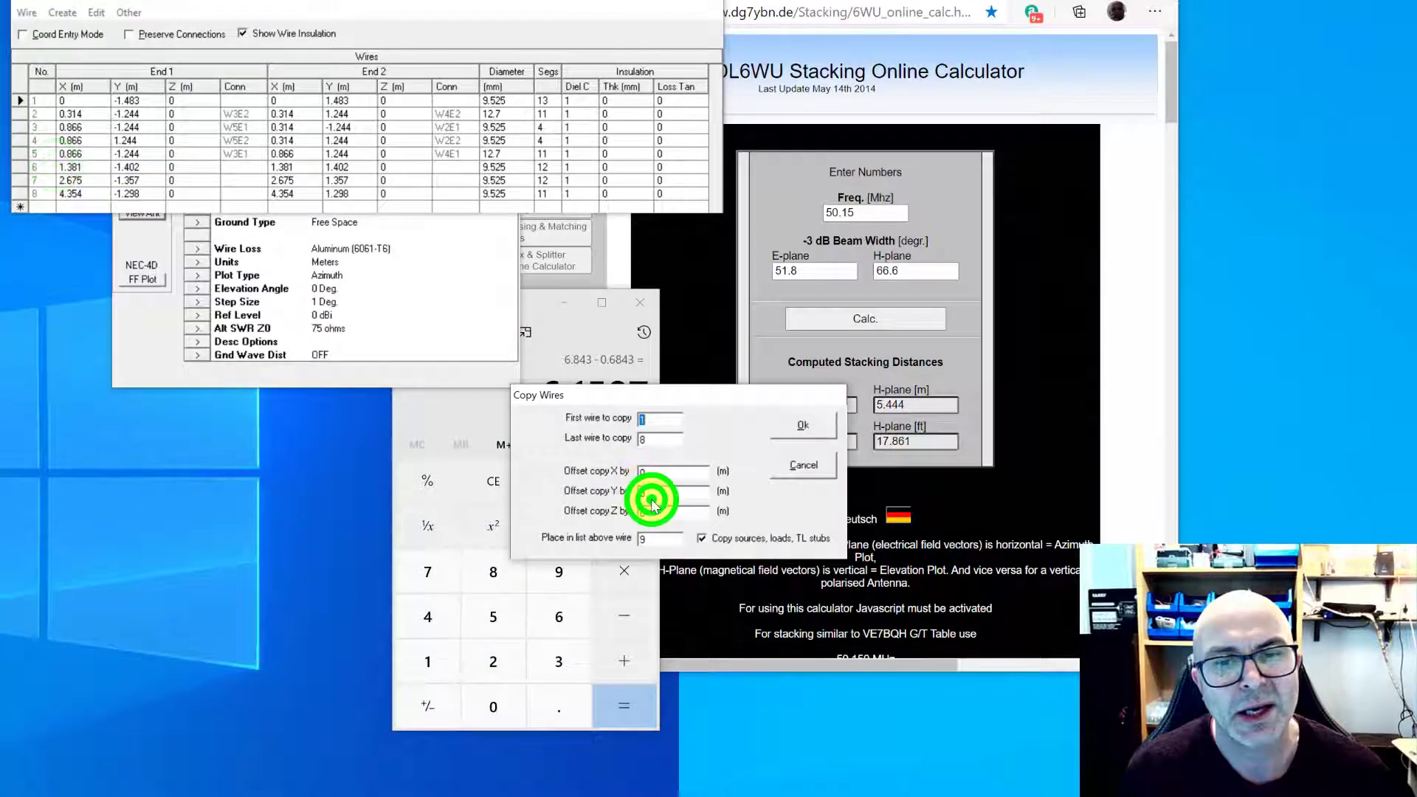
{"action": "left_click", "coordinate": [650, 497]}
{"action": "type", "text": "6.15"}
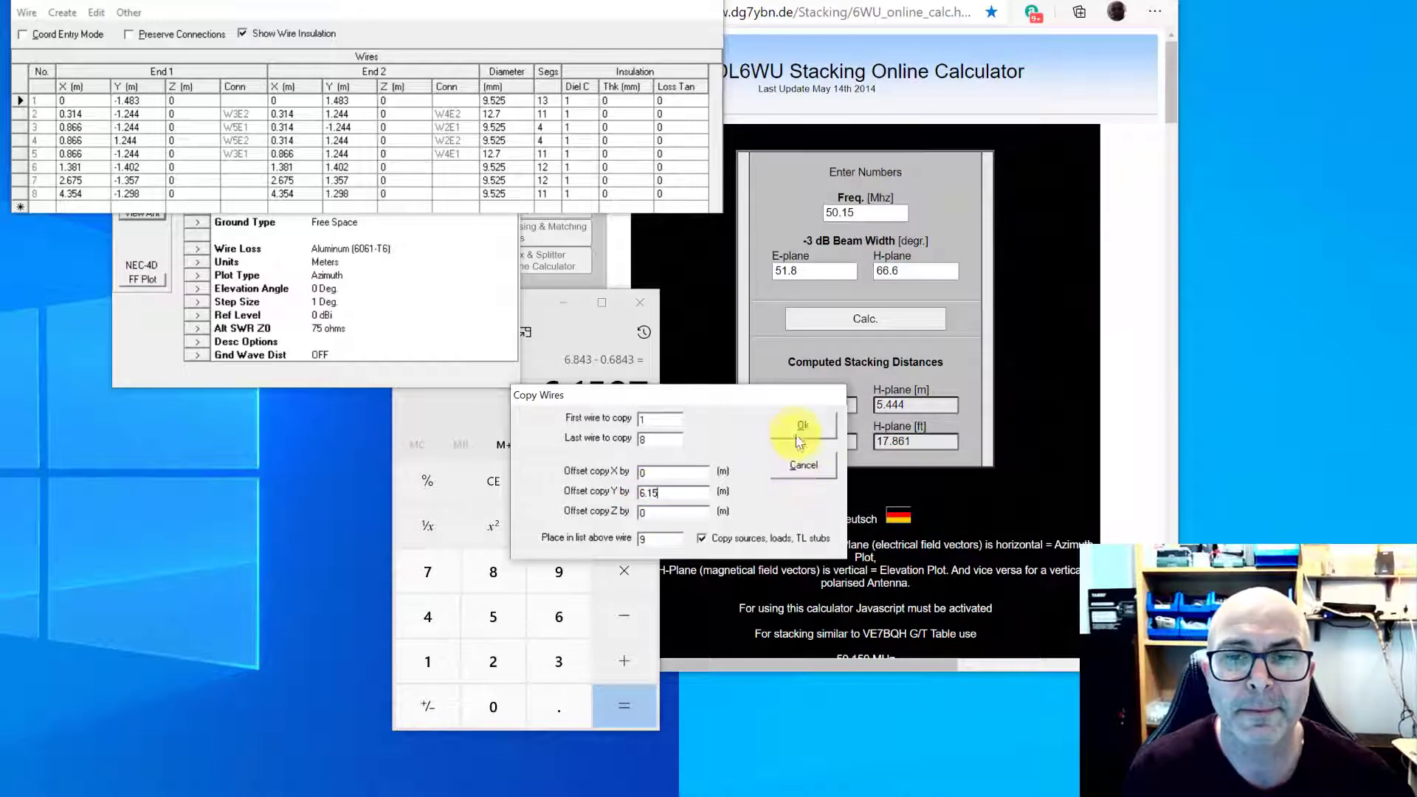
{"action": "left_click", "coordinate": [798, 426]}
Step: In Calculator, compute 5.444 minus 10% to get 4.8996
{"action": "left_click", "coordinate": [559, 480]}
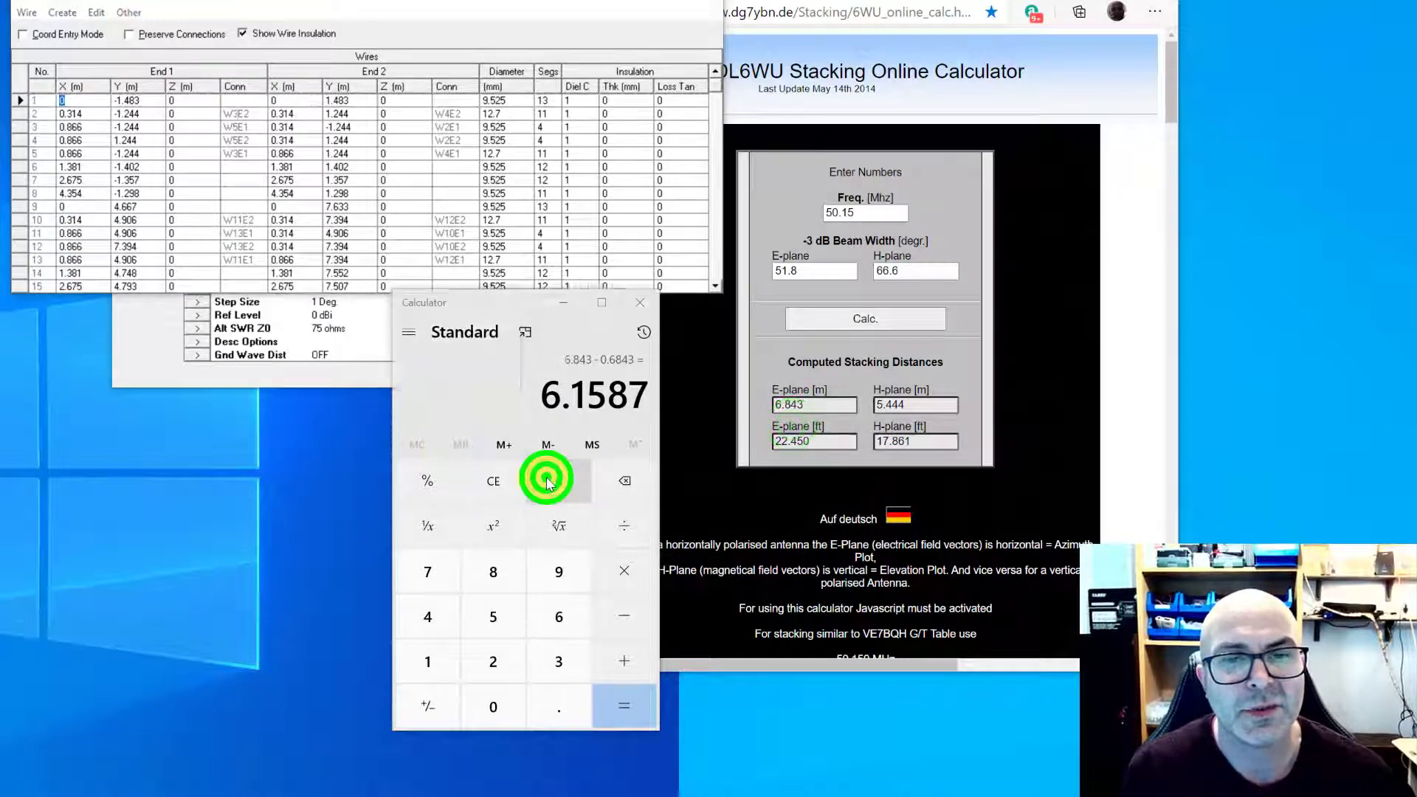
{"action": "left_click", "coordinate": [558, 481]}
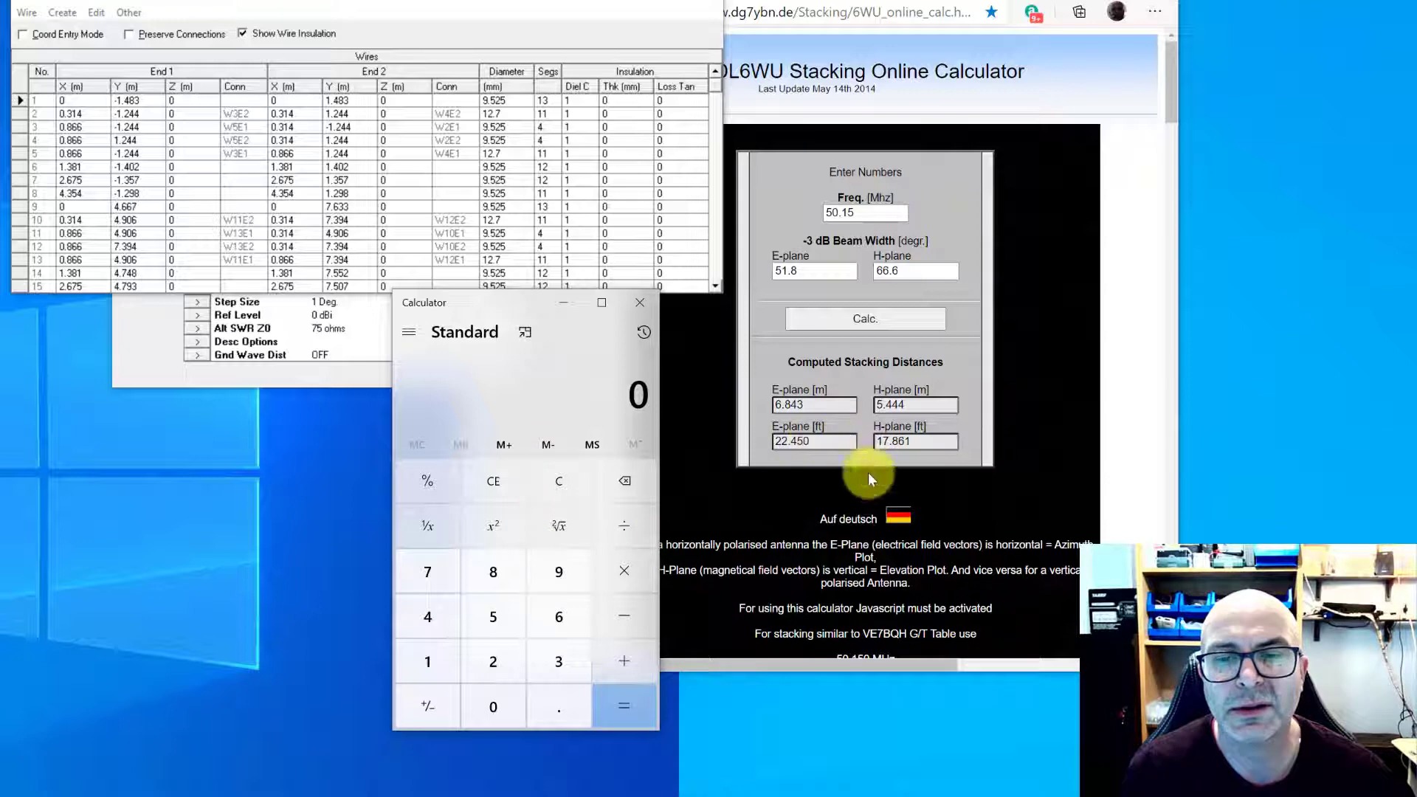
{"action": "left_click", "coordinate": [490, 613]}
{"action": "left_click", "coordinate": [544, 699]}
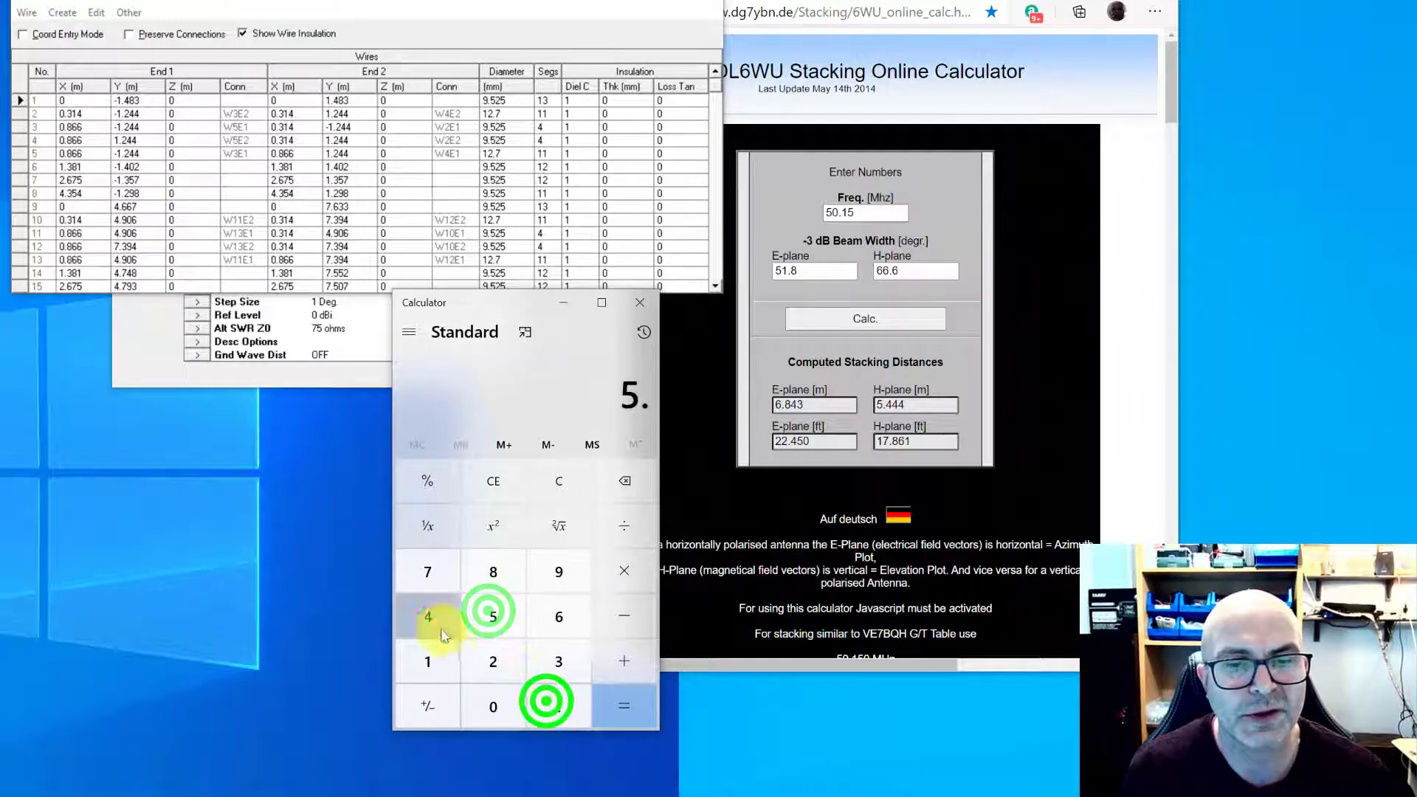
{"action": "double_click", "coordinate": [430, 619]}
{"action": "left_click", "coordinate": [430, 619]}
{"action": "left_click", "coordinate": [633, 613]}
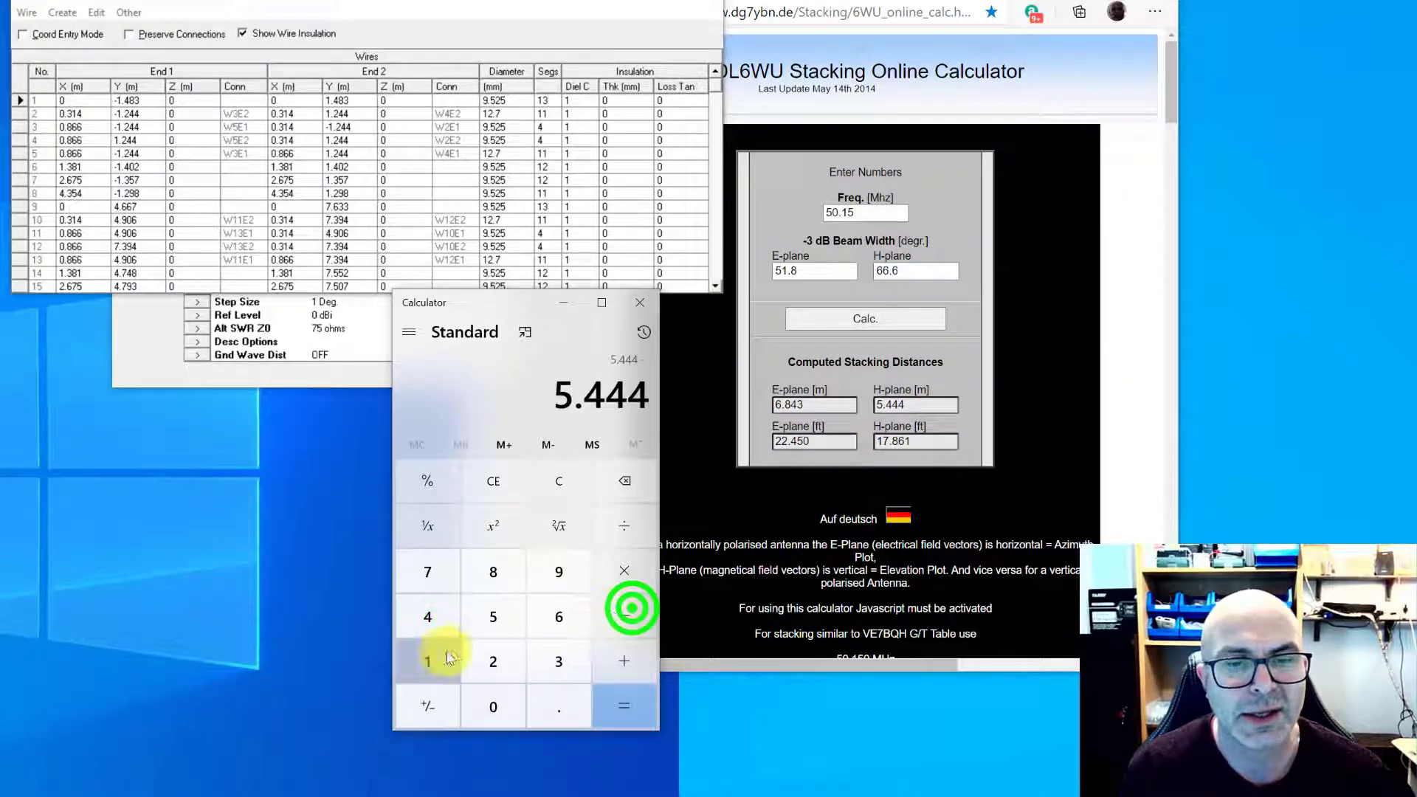
{"action": "left_click", "coordinate": [428, 657]}
{"action": "left_click", "coordinate": [484, 694]}
{"action": "left_click", "coordinate": [431, 472]}
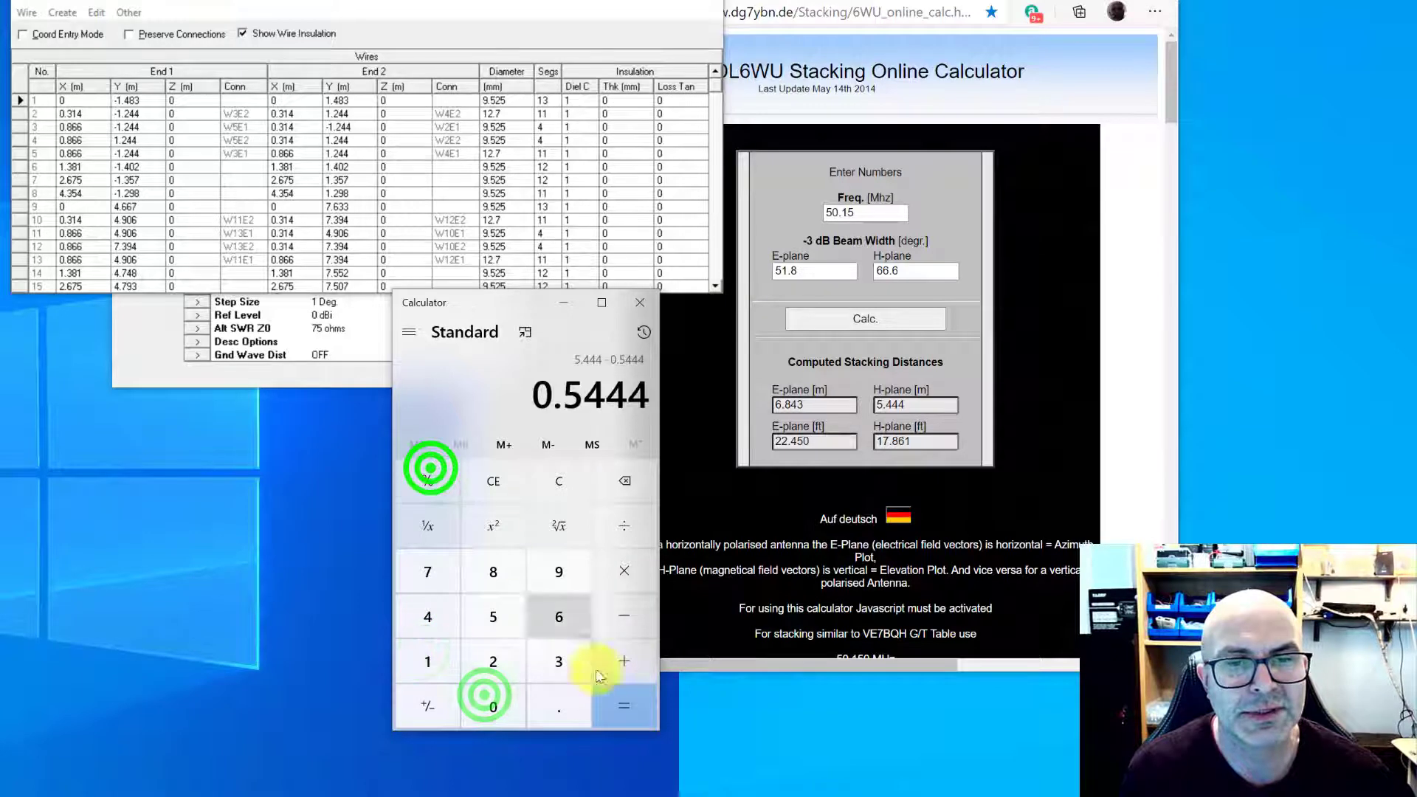
{"action": "left_click", "coordinate": [625, 702]}
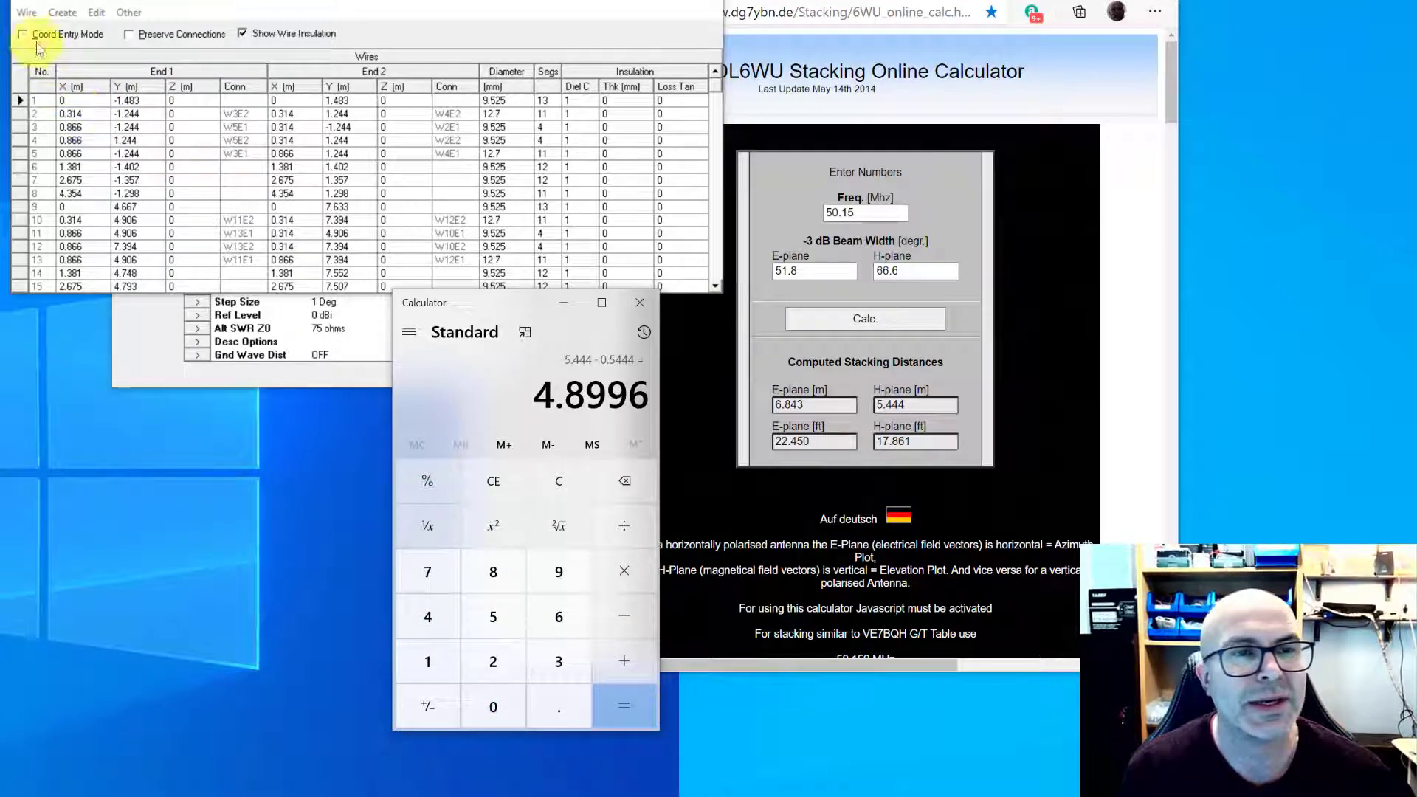
Step: Copy wires 1–16 with a Z offset of 4.9 m to add the upper two Yagis
{"action": "left_click", "coordinate": [27, 13]}
{"action": "left_click", "coordinate": [68, 170]}
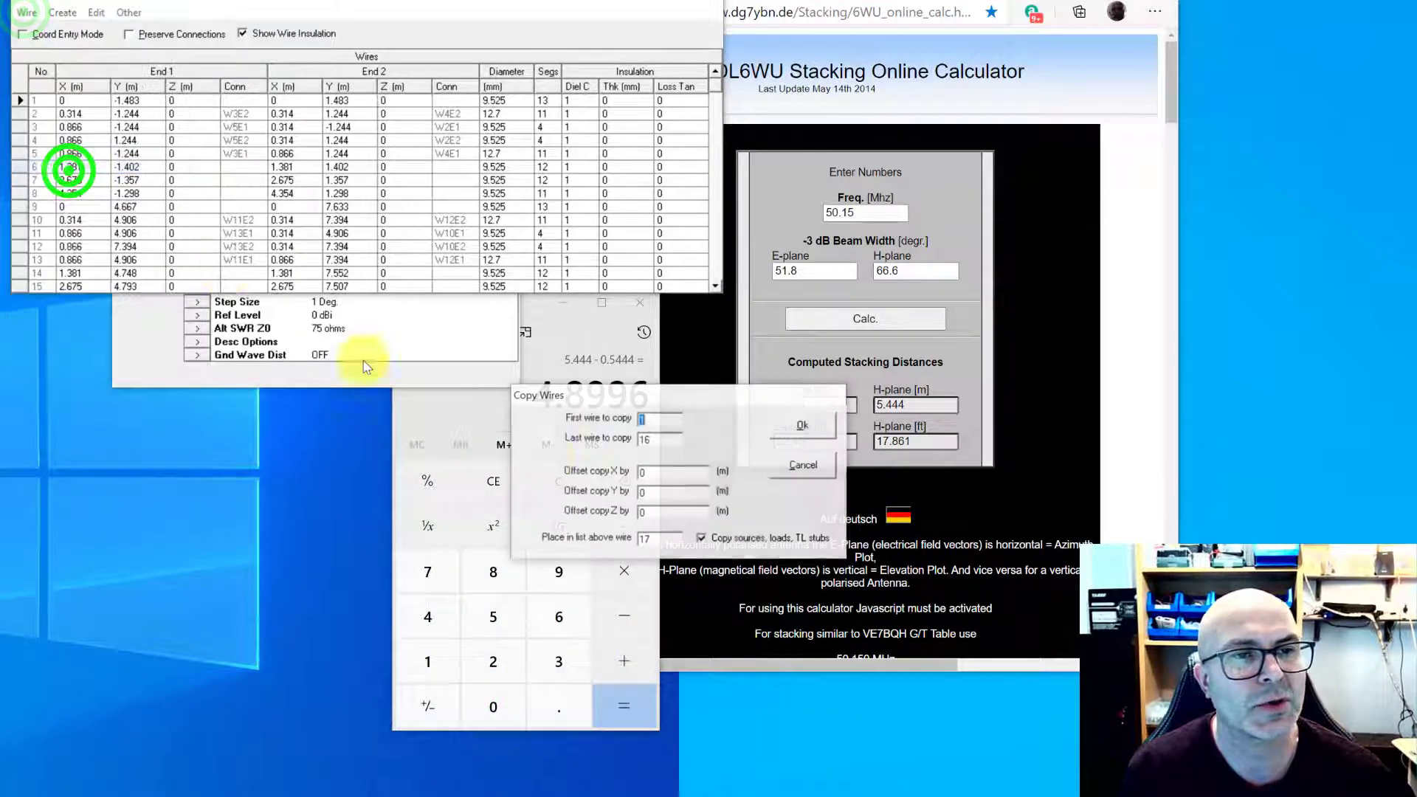
{"action": "left_click", "coordinate": [647, 512]}
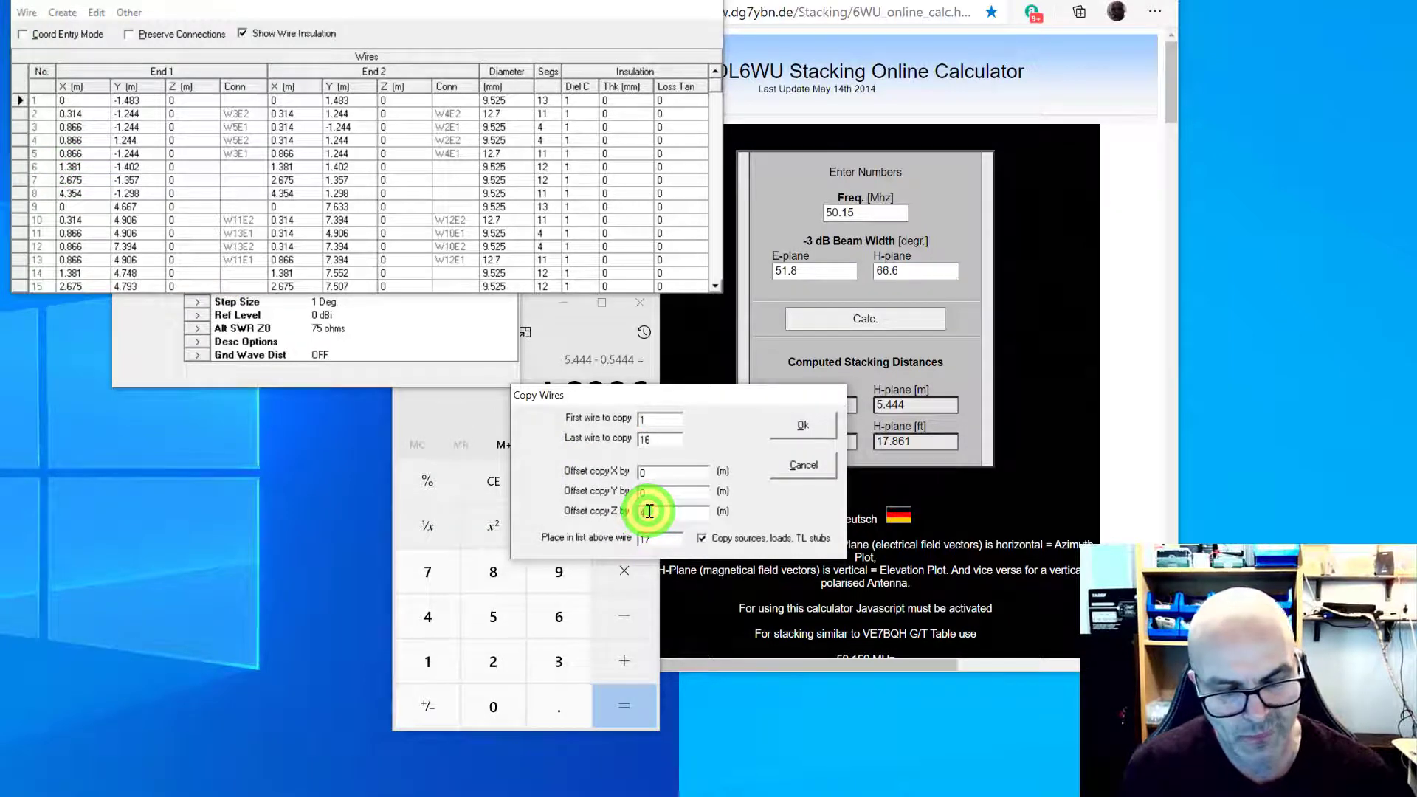
{"action": "type", "text": "4."}
{"action": "key", "text": "Return"}
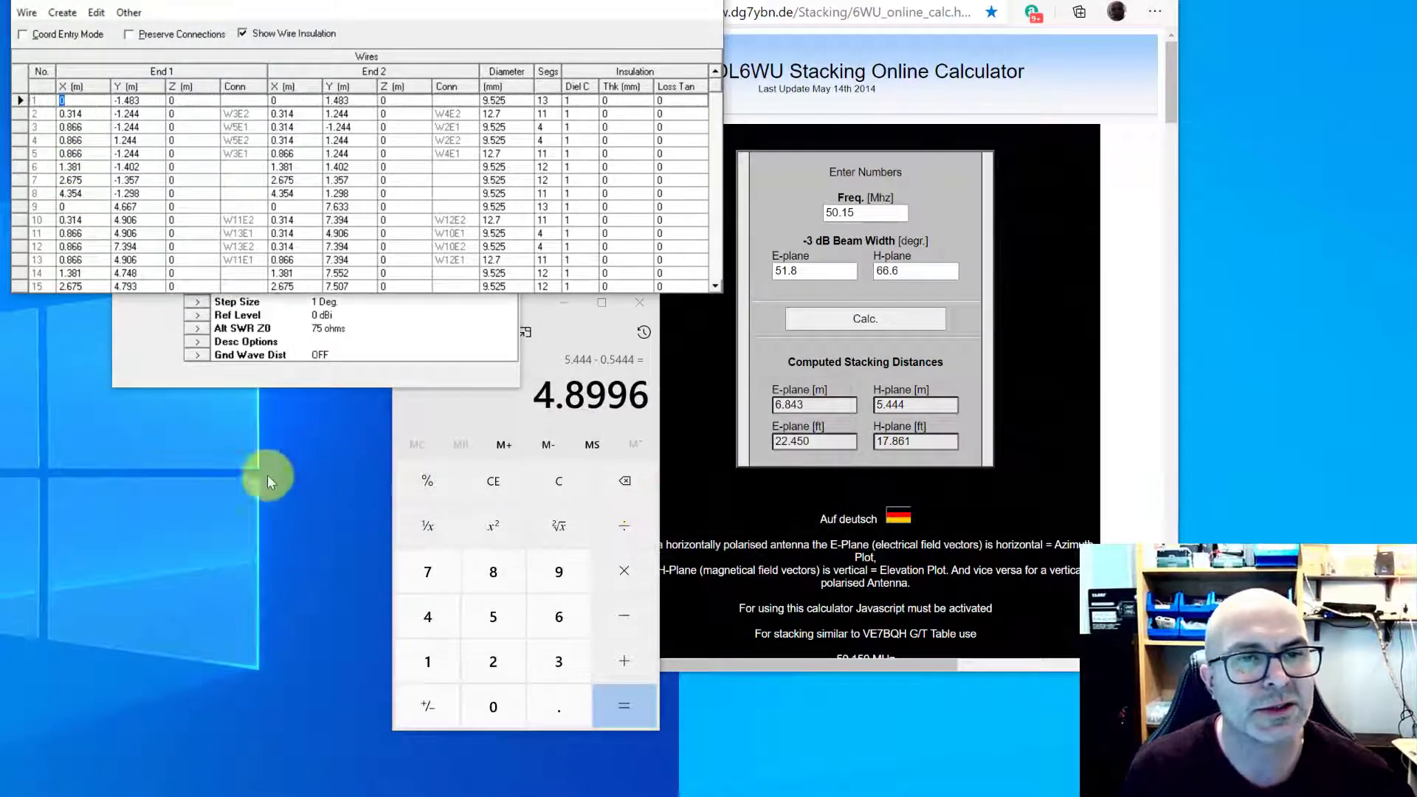
{"action": "left_click", "coordinate": [129, 352]}
Step: Plot the stack's azimuth pattern, then switch the plot type to Elevation and plot it
{"action": "left_click", "coordinate": [135, 281]}
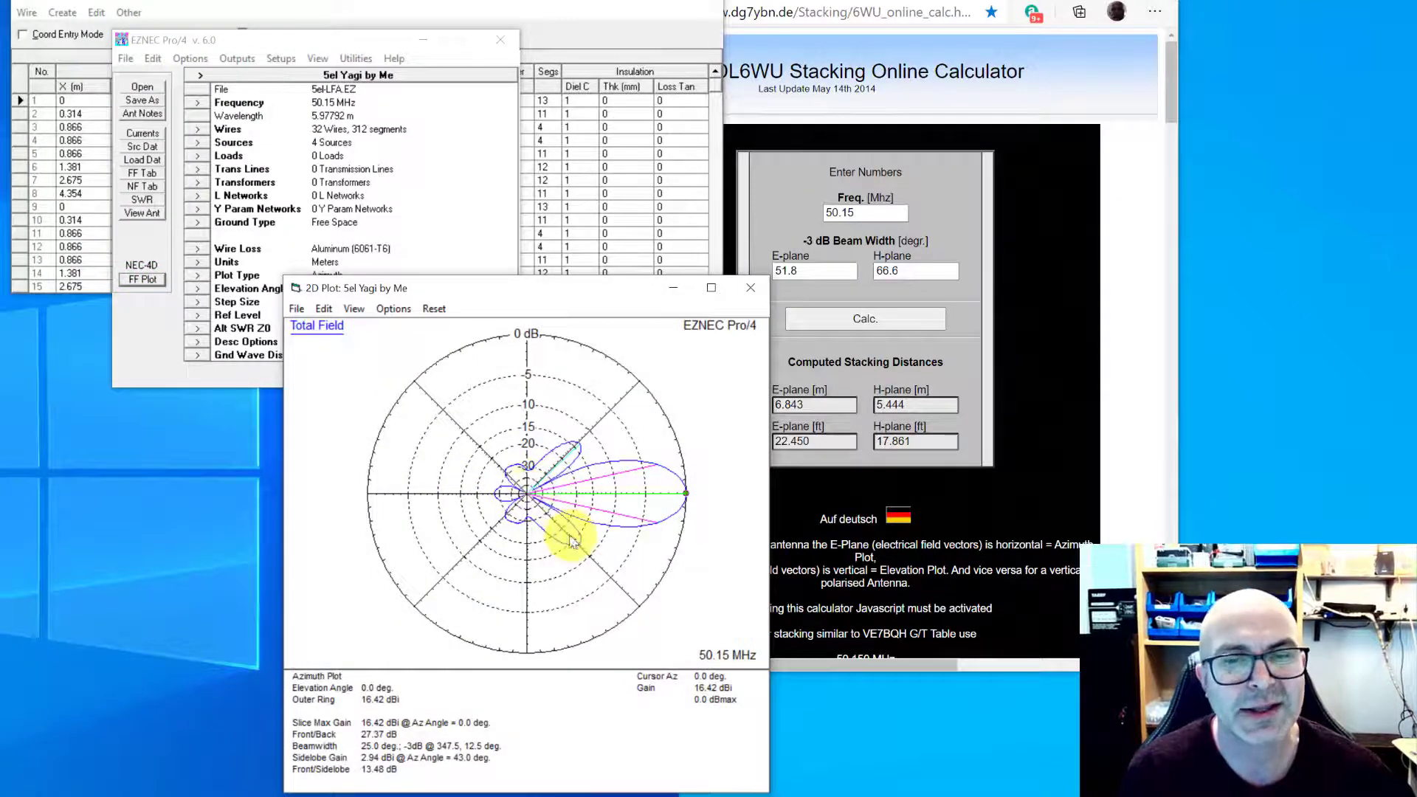
{"action": "left_click", "coordinate": [197, 279]}
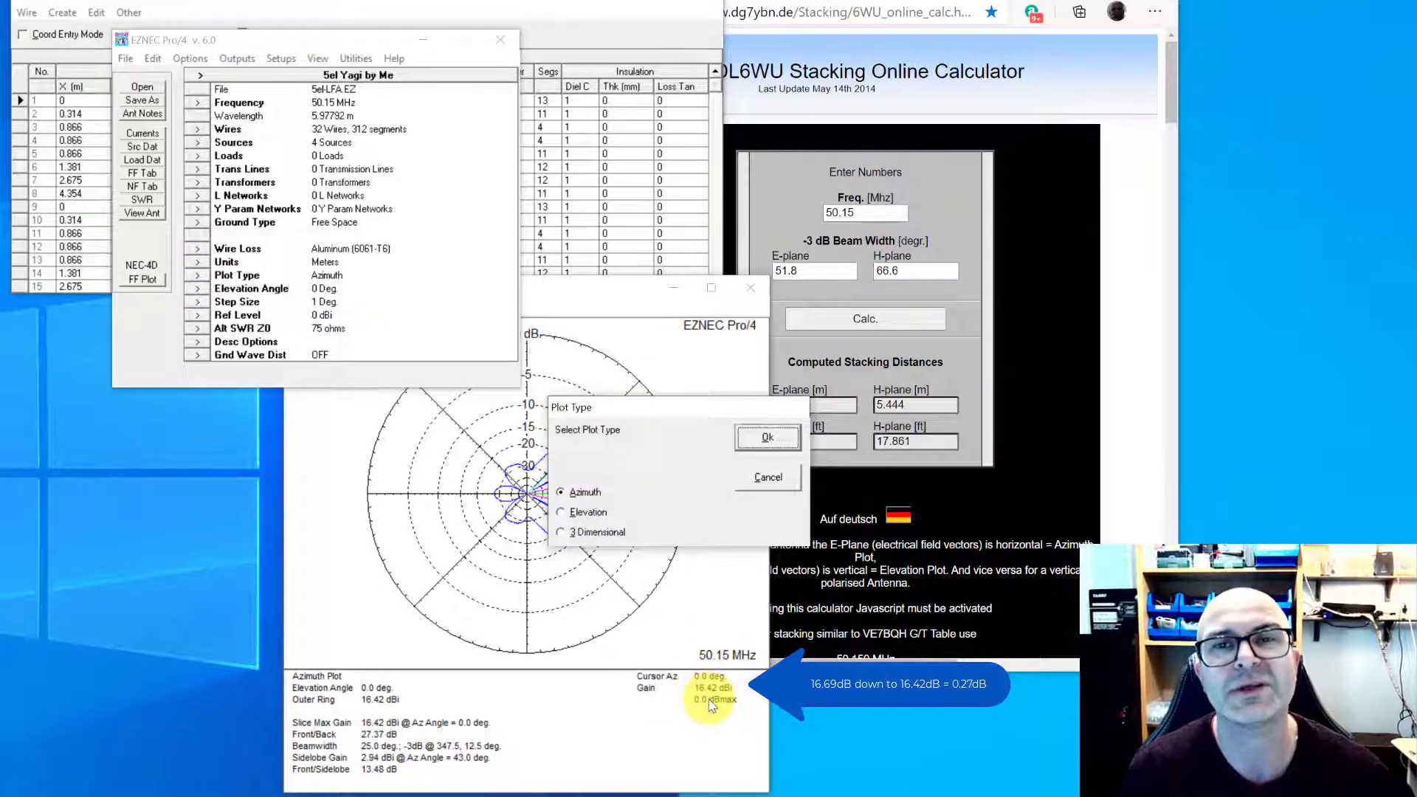
{"action": "left_click", "coordinate": [559, 513]}
{"action": "left_click", "coordinate": [740, 441]}
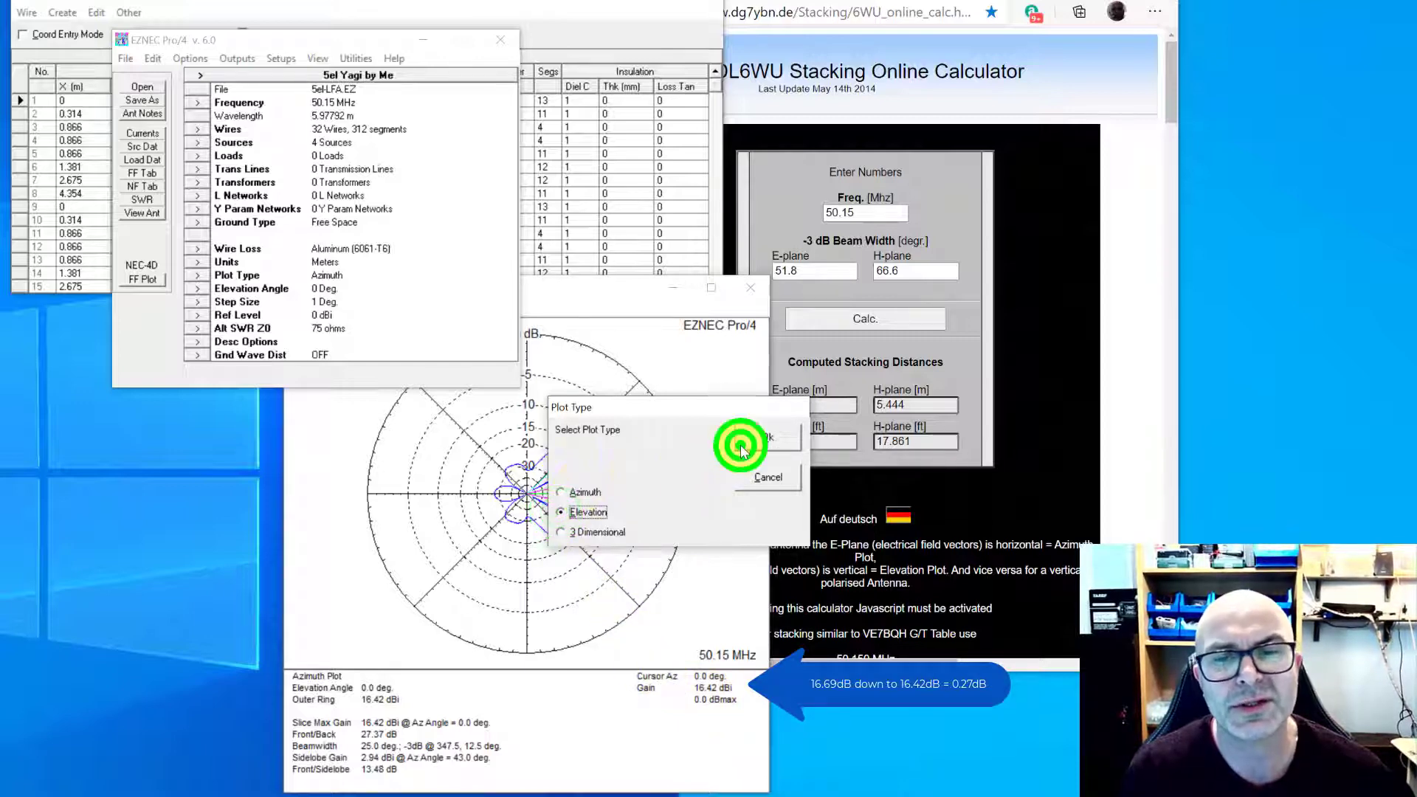
{"action": "left_click", "coordinate": [152, 279]}
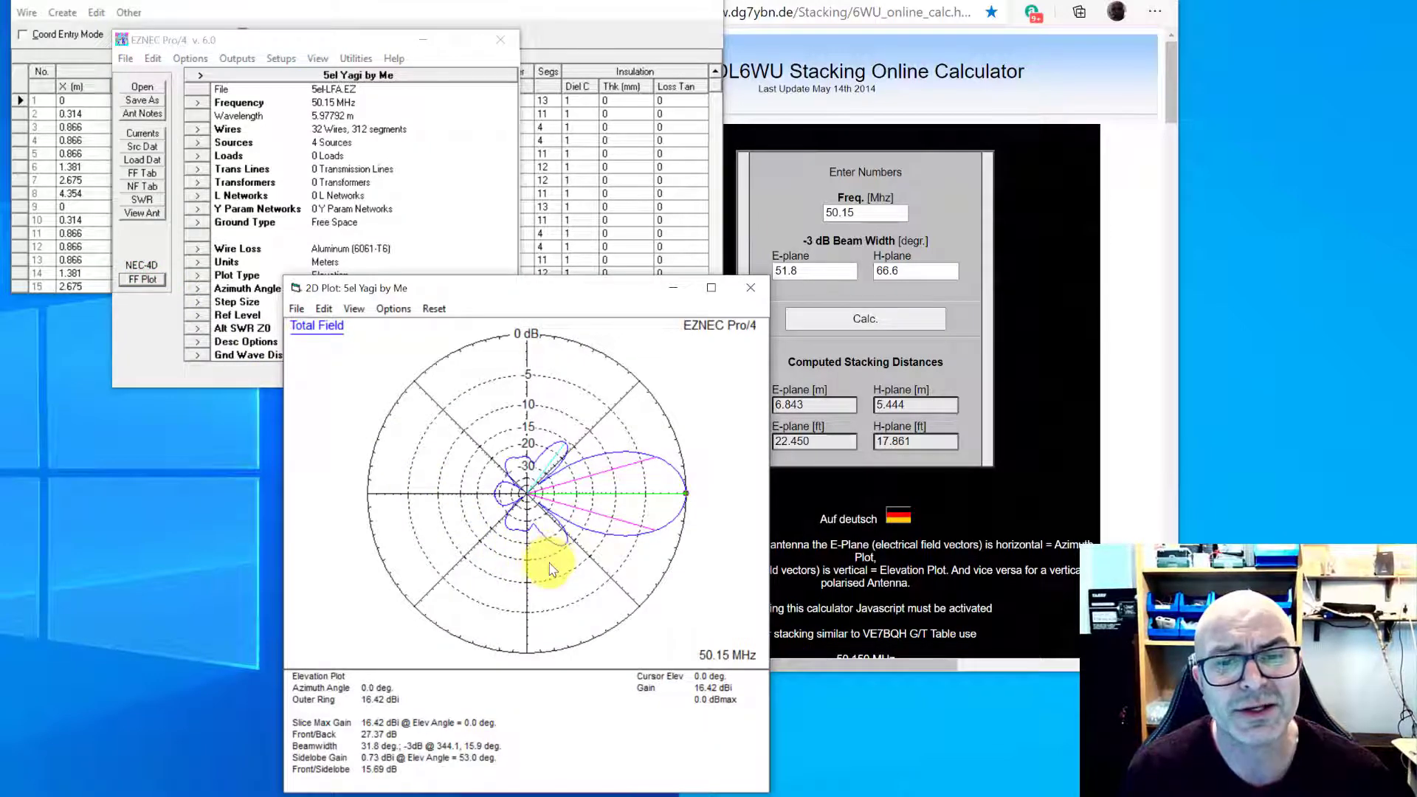
Step: Read the lower elevation side lobe's gain around -53 and -51 degrees
{"action": "left_click", "coordinate": [563, 547]}
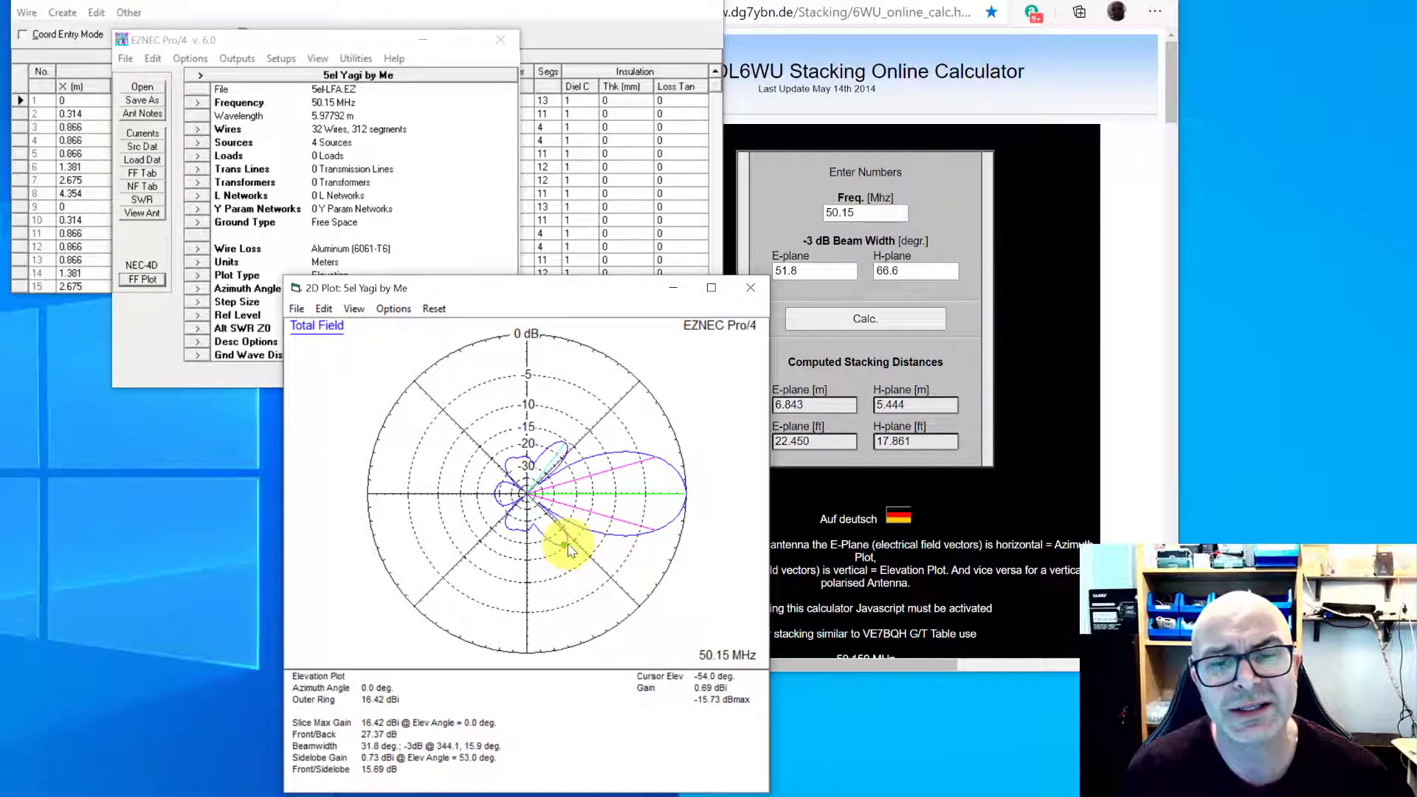
{"action": "left_click", "coordinate": [567, 546]}
{"action": "left_click", "coordinate": [570, 548]}
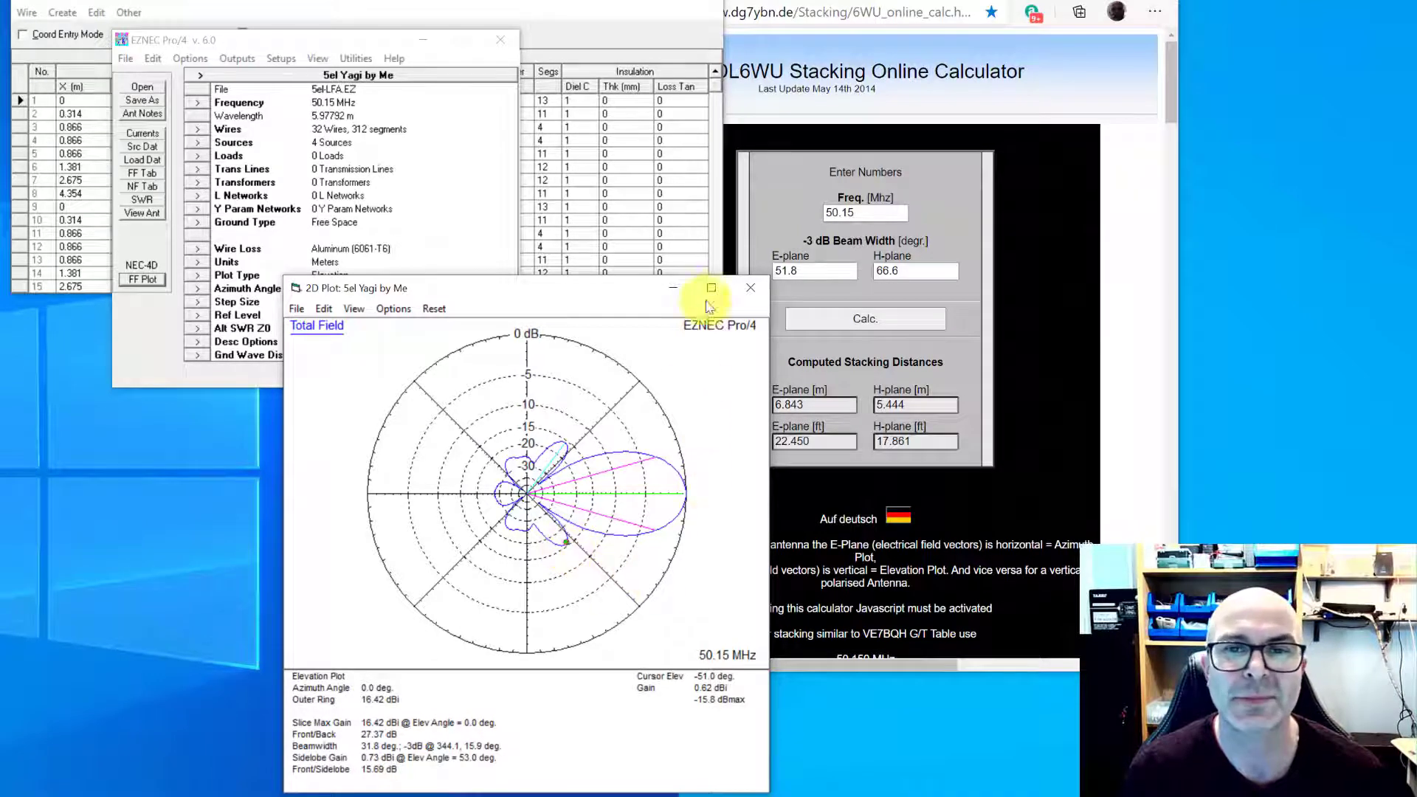
Step: Close the 2D elevation pattern plot window
{"action": "left_click", "coordinate": [746, 287]}
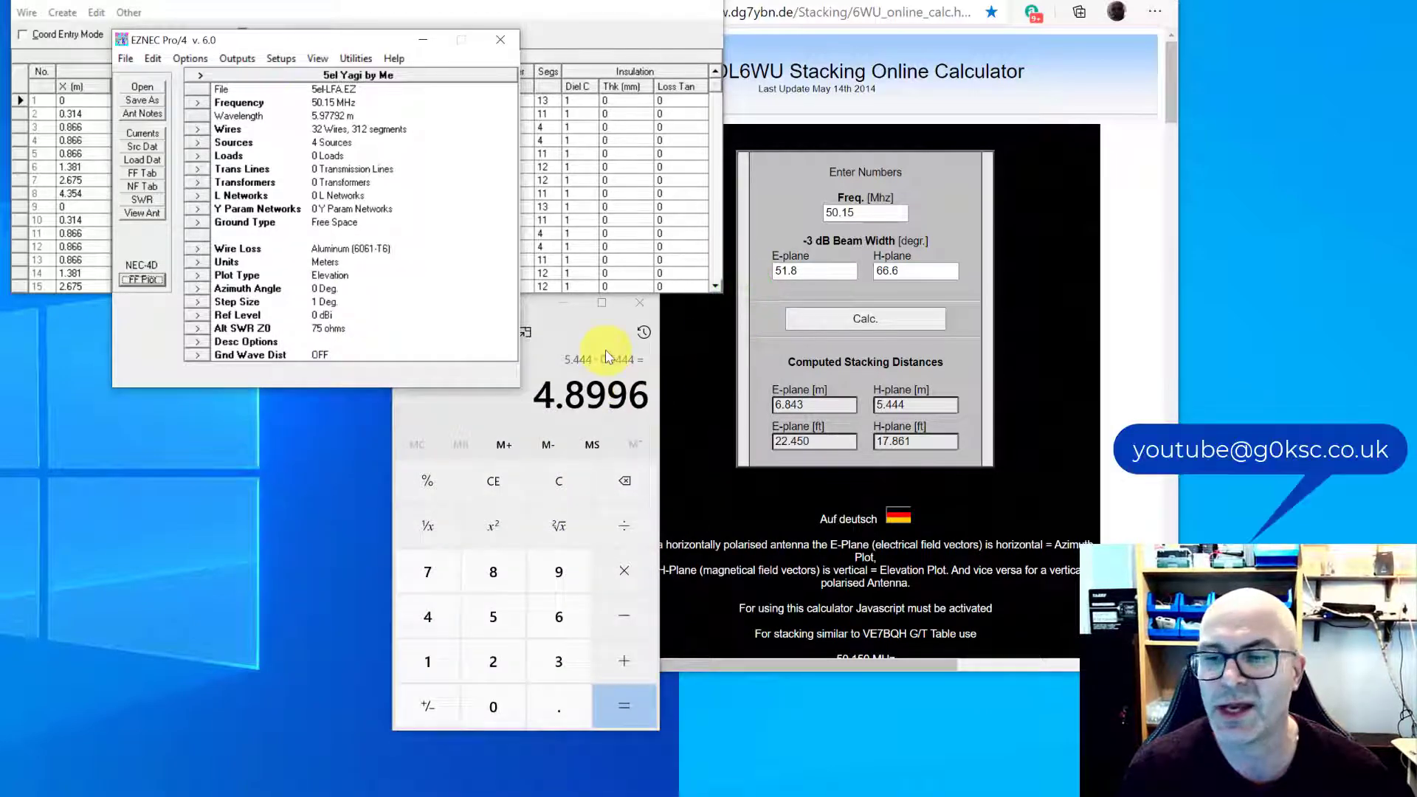